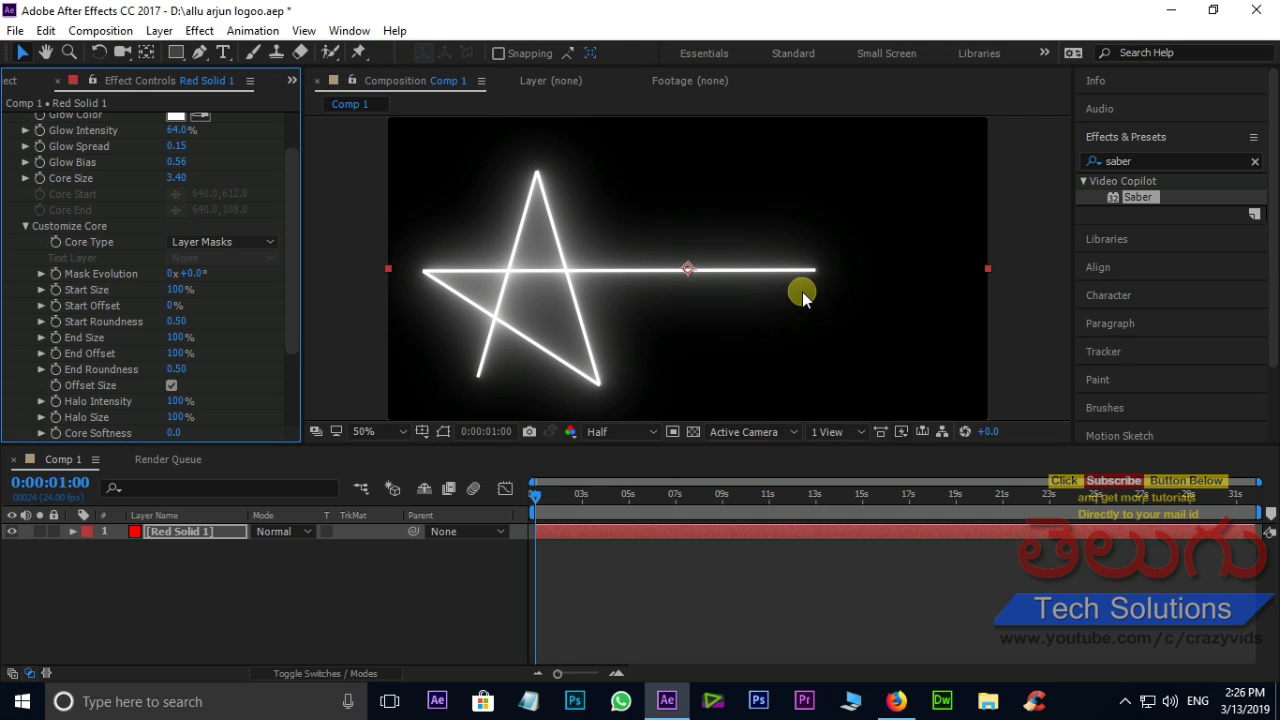
Reduce the Saber effect's End Size to 44% on the red solid.
{"action": "key", "text": "period"}
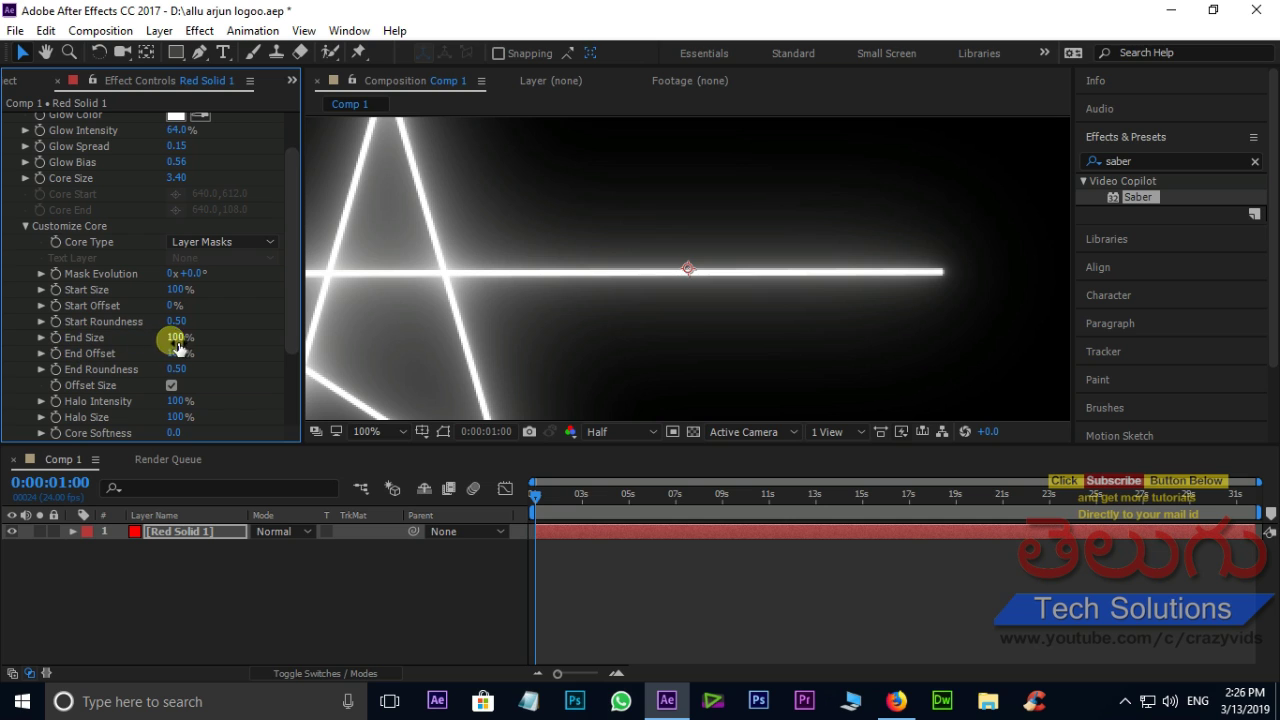
{"action": "left_click_drag", "start_coordinate": [178, 338], "coordinate": [128, 335]}
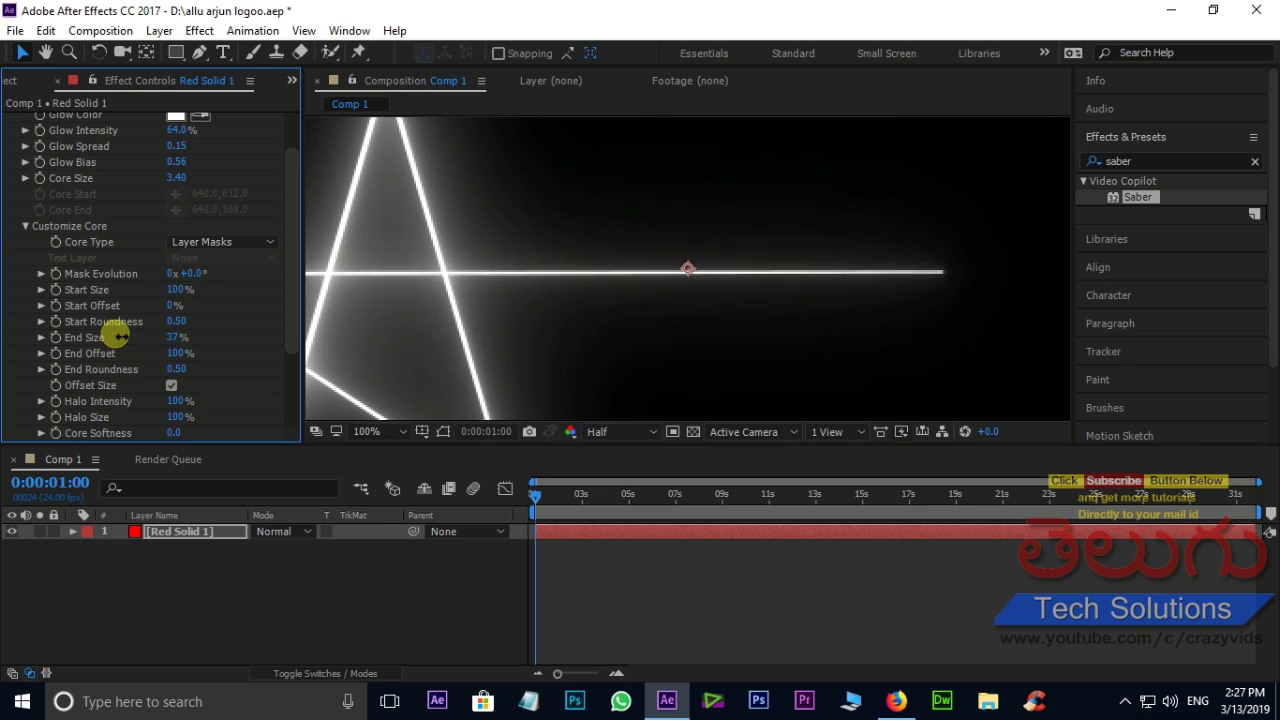
{"action": "key", "text": "comma"}
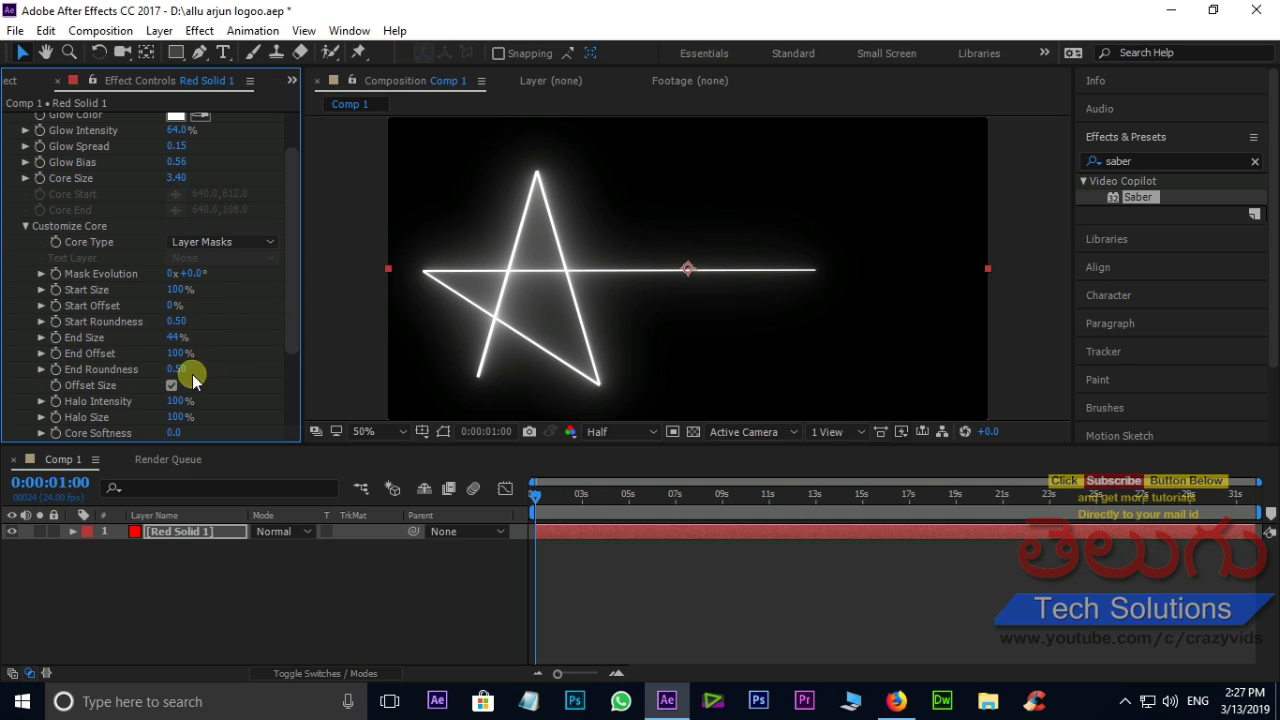
Keyframe the Saber effect's End Offset at 0% at 0:00:01:00 and 100% at 0:00:03:00.
{"action": "left_click", "coordinate": [56, 353]}
{"action": "left_click_drag", "start_coordinate": [185, 358], "coordinate": [27, 374]}
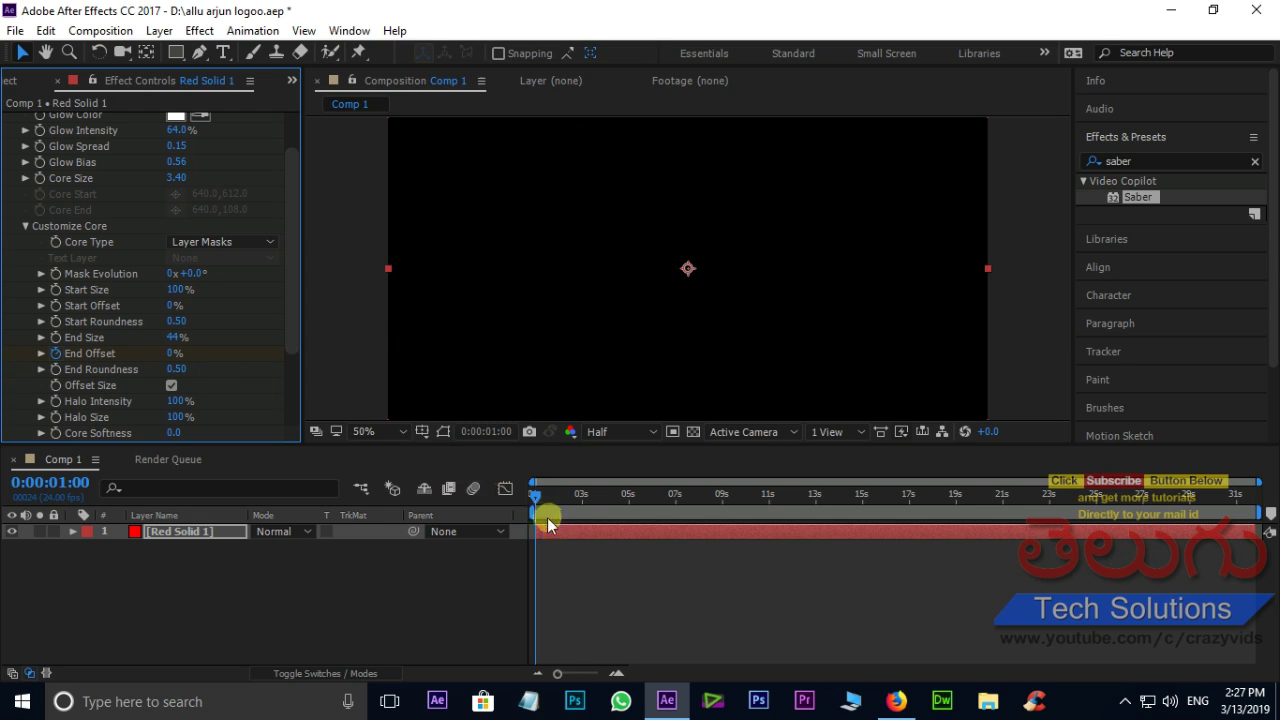
{"action": "left_click_drag", "start_coordinate": [537, 494], "coordinate": [583, 508]}
{"action": "left_click", "coordinate": [139, 377]}
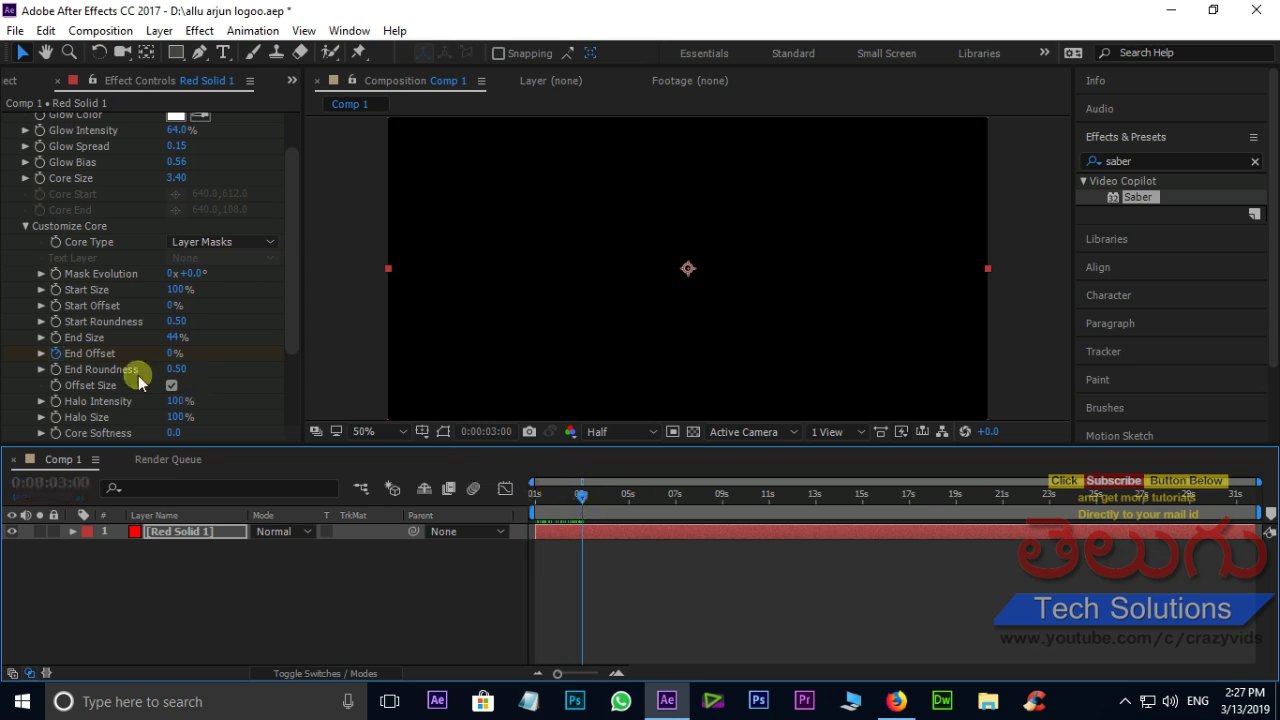
{"action": "mouse_move", "coordinate": [167, 360]}
{"action": "left_mouse_down"}
{"action": "mouse_move", "coordinate": [314, 354]}
{"action": "mouse_move", "coordinate": [478, 445]}
{"action": "left_mouse_up"}
Return to the start of the timeline and preview the star line's drawing animation.
{"action": "left_click", "coordinate": [573, 515]}
{"action": "left_click_drag", "start_coordinate": [584, 505], "coordinate": [443, 499]}
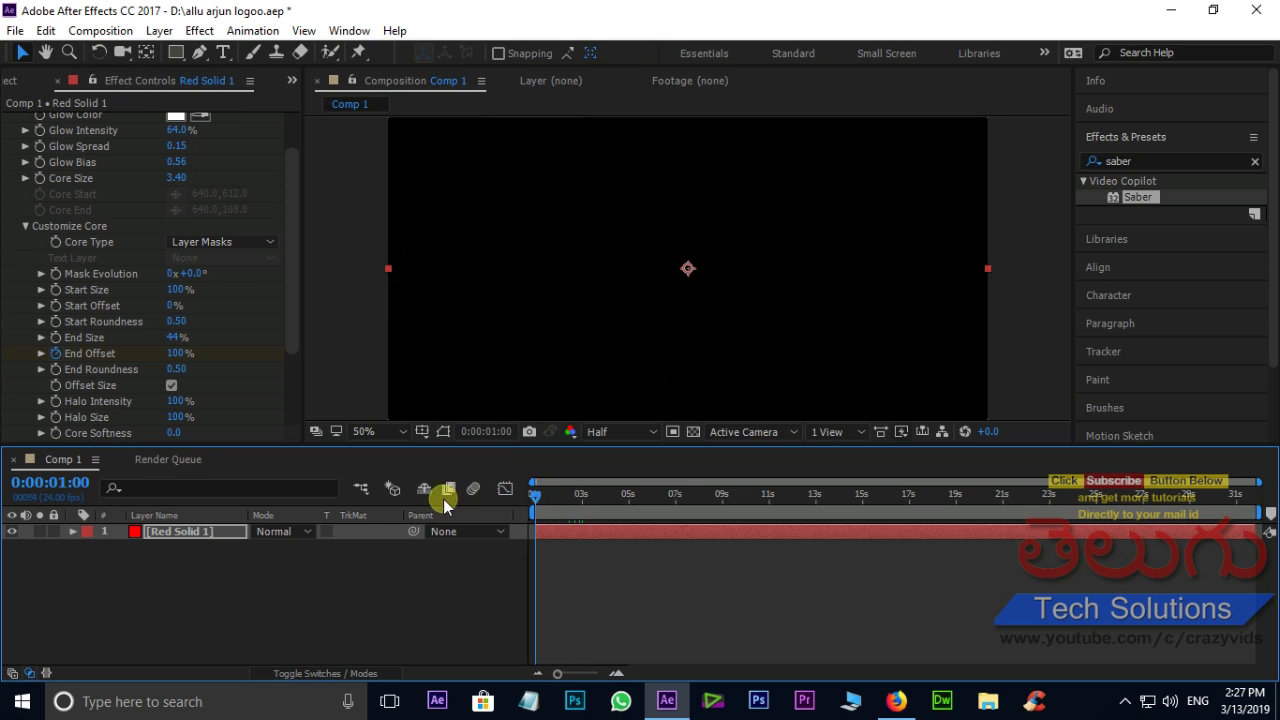
{"action": "key", "text": "space"}
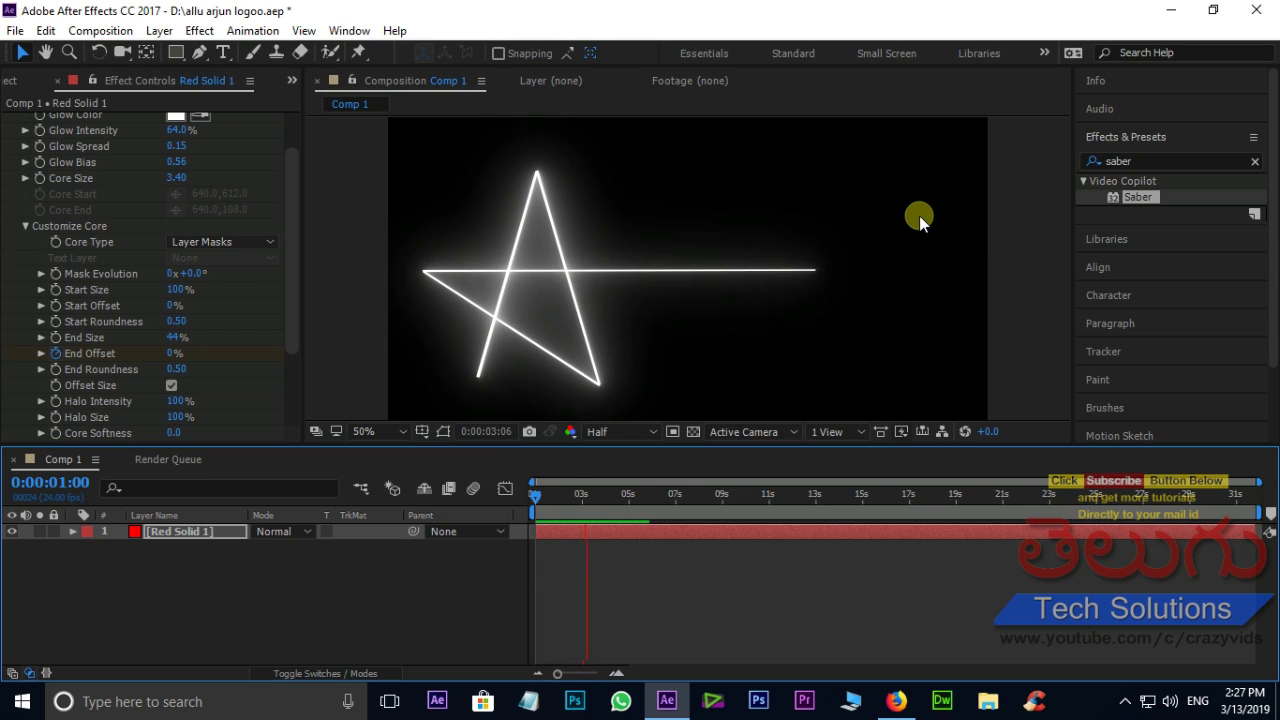
{"action": "left_click", "coordinate": [593, 500]}
{"action": "left_click_drag", "start_coordinate": [593, 500], "coordinate": [453, 503]}
{"action": "key", "text": "space"}
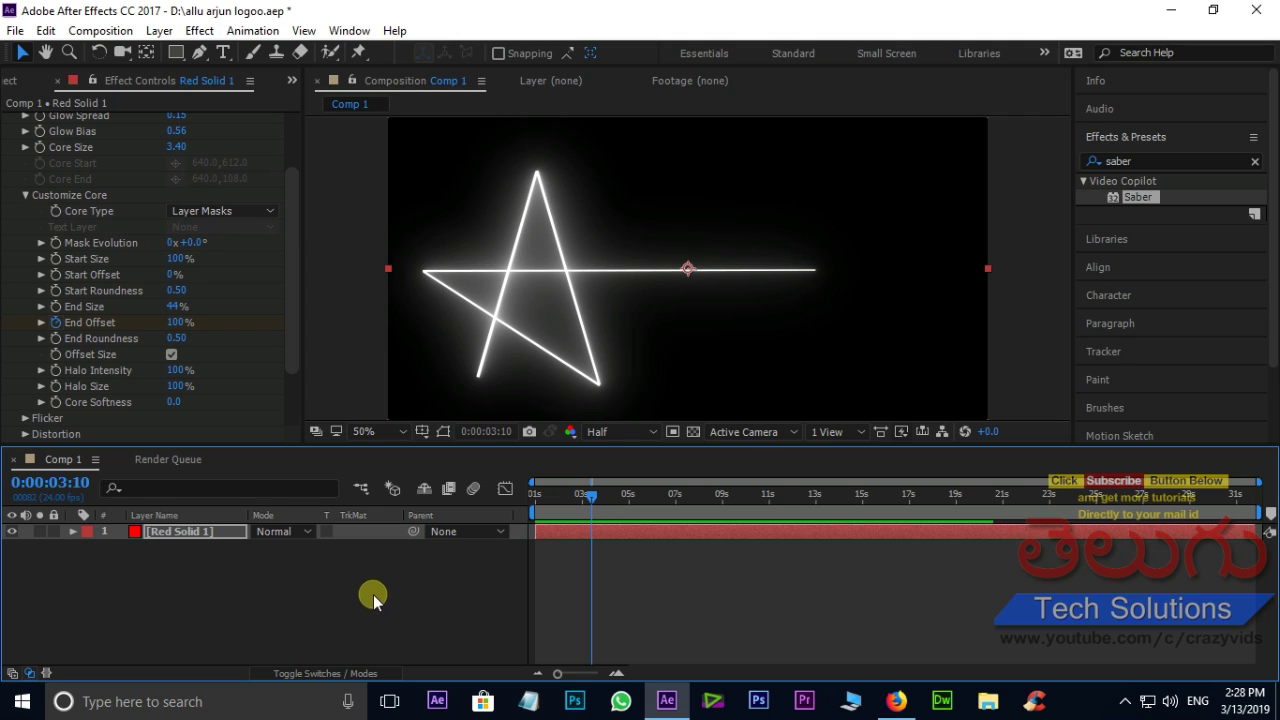
Add a new null object to the composition.
{"action": "right_click", "coordinate": [243, 634]}
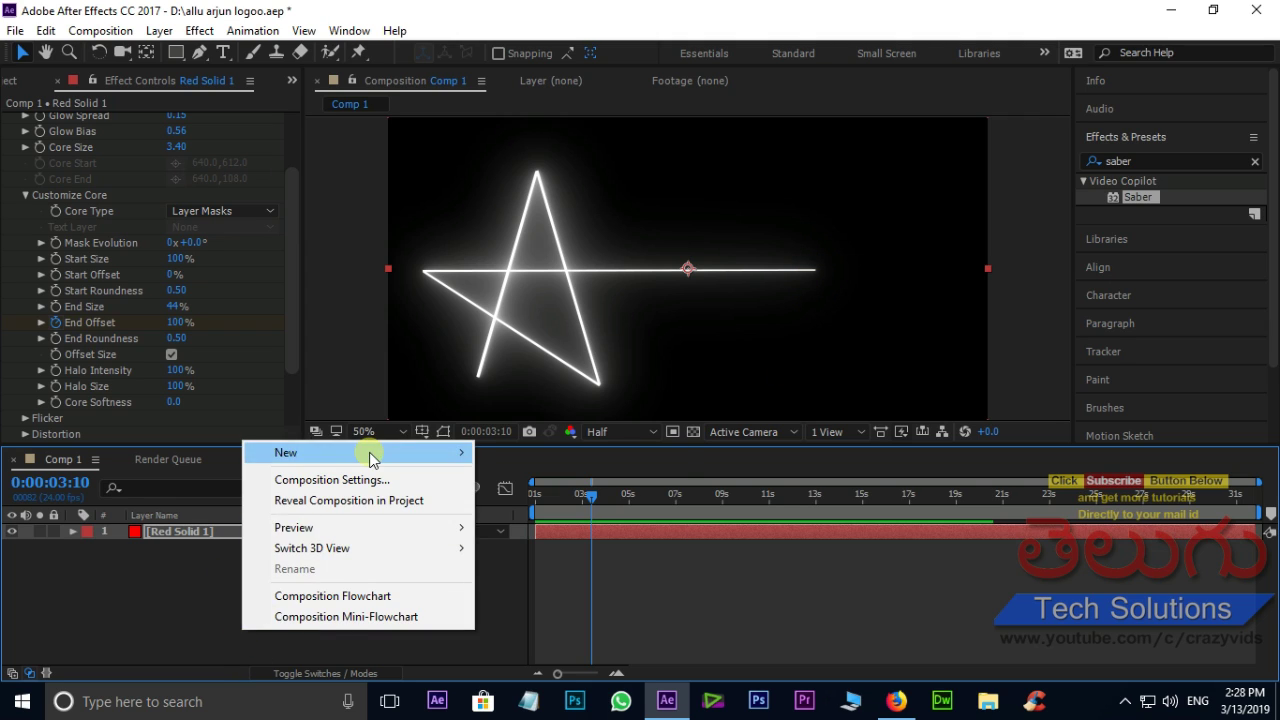
{"action": "mouse_move", "coordinate": [435, 455]}
{"action": "left_click", "coordinate": [540, 562]}
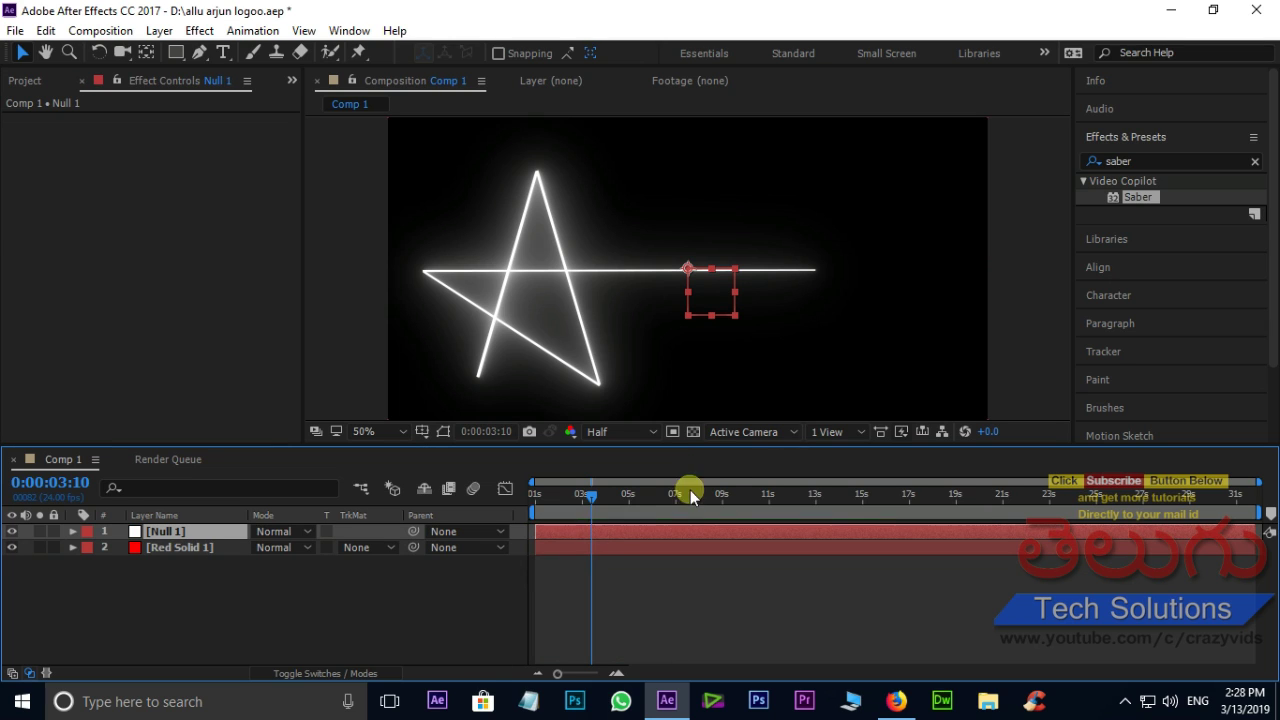
Move the null object's anchor point to the middle of its box with the Pan Behind tool.
{"action": "scroll", "coordinate": [694, 291], "scroll_direction": "up", "scroll_amount": 2}
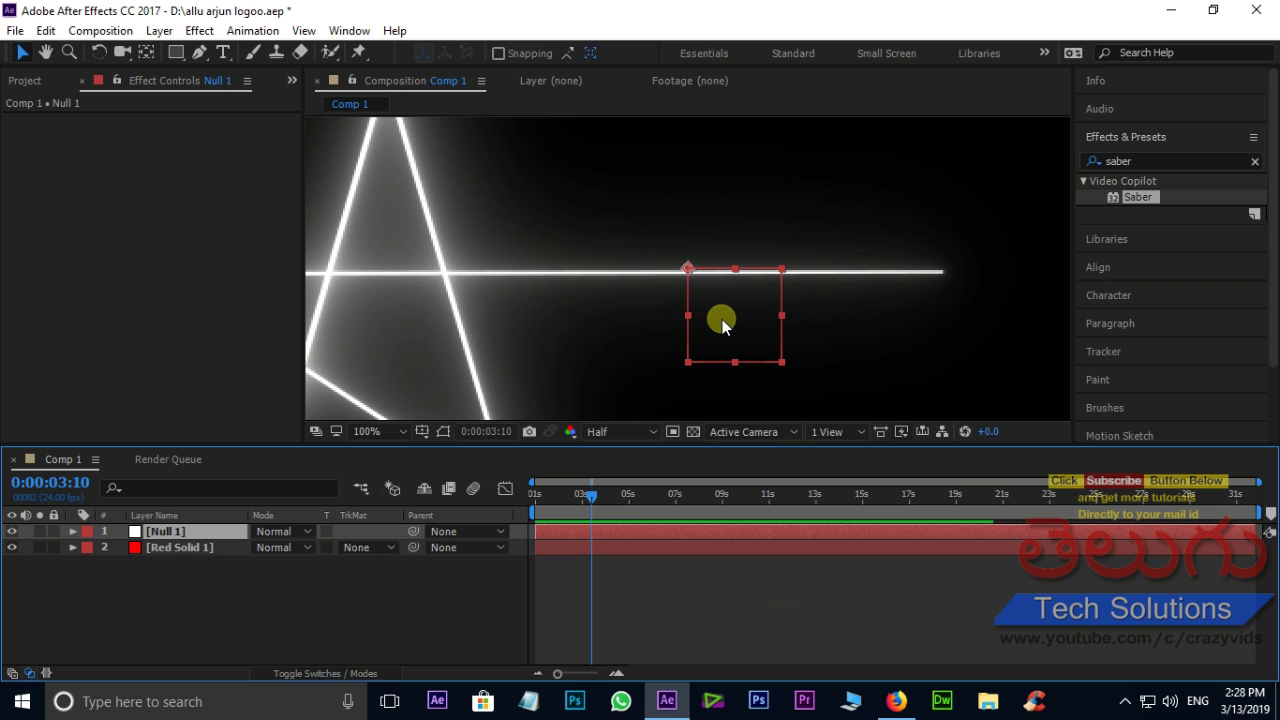
{"action": "key", "text": "y"}
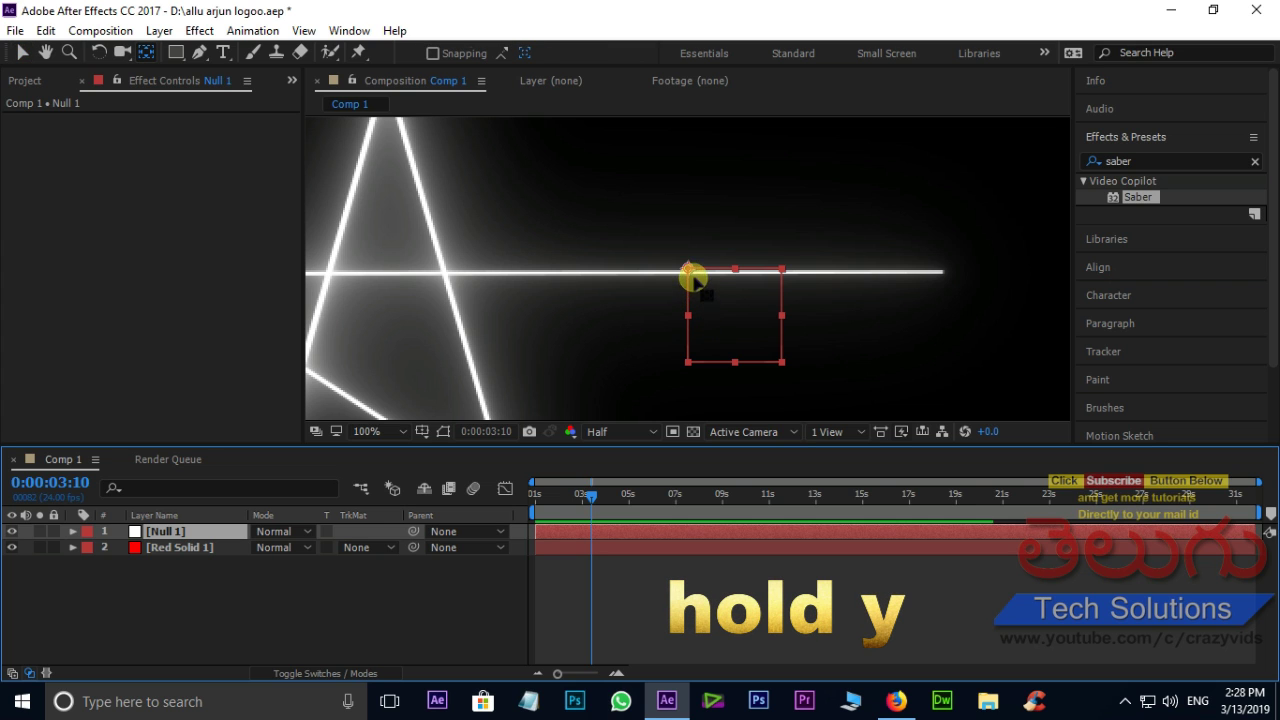
{"action": "left_click_drag", "start_coordinate": [687, 271], "coordinate": [735, 320]}
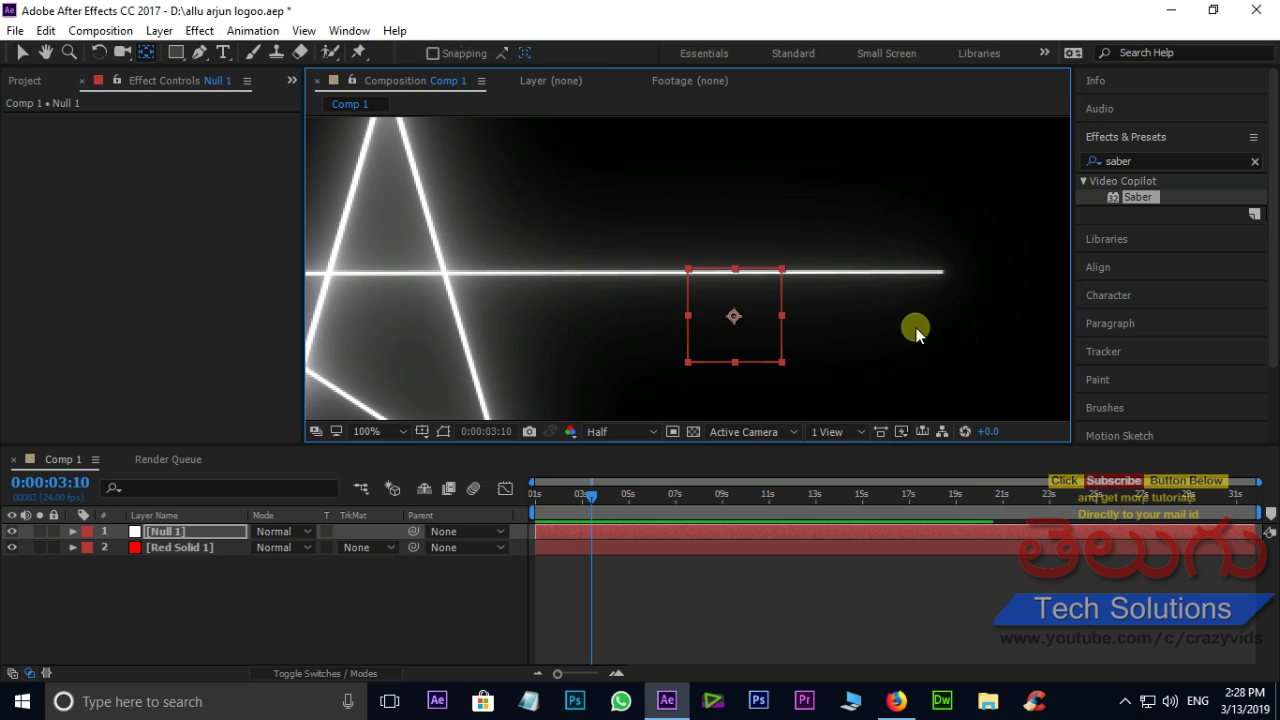
{"action": "key", "text": "v"}
{"action": "key", "text": "comma"}
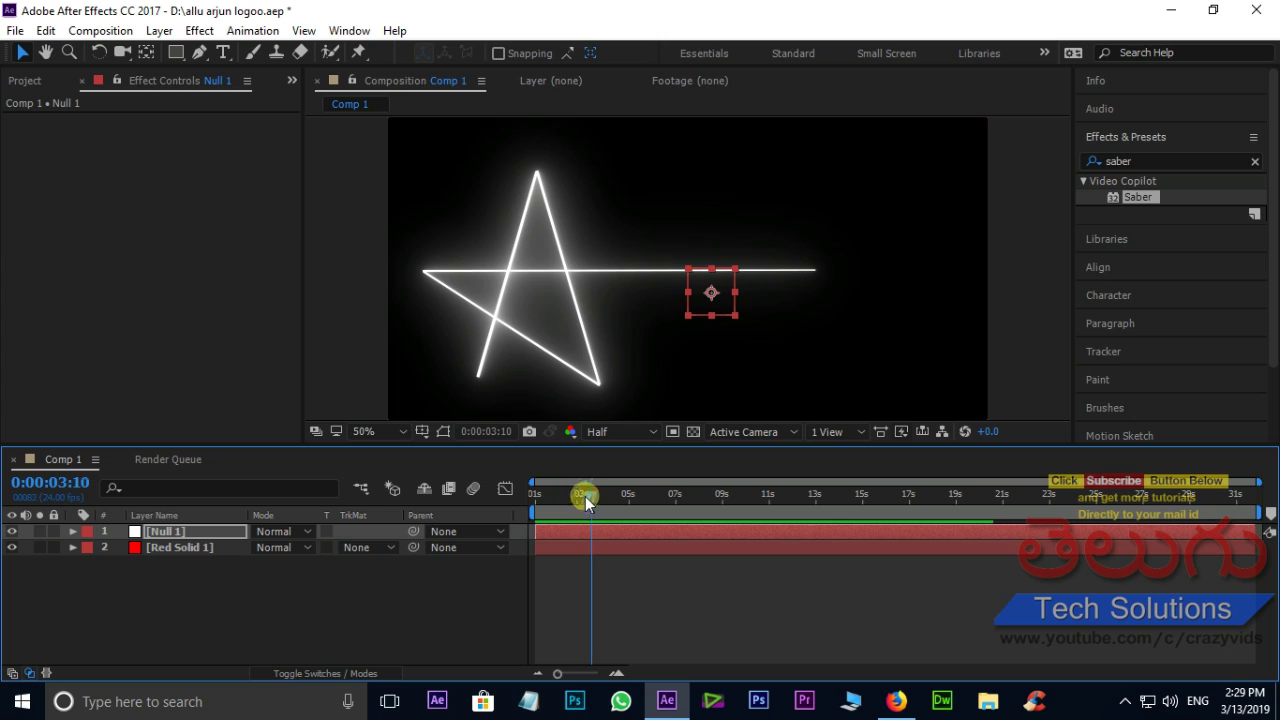
Go to 0:00:01:00 and copy the Mask Path of Mask 1 on the red solid.
{"action": "left_click_drag", "start_coordinate": [585, 496], "coordinate": [529, 502]}
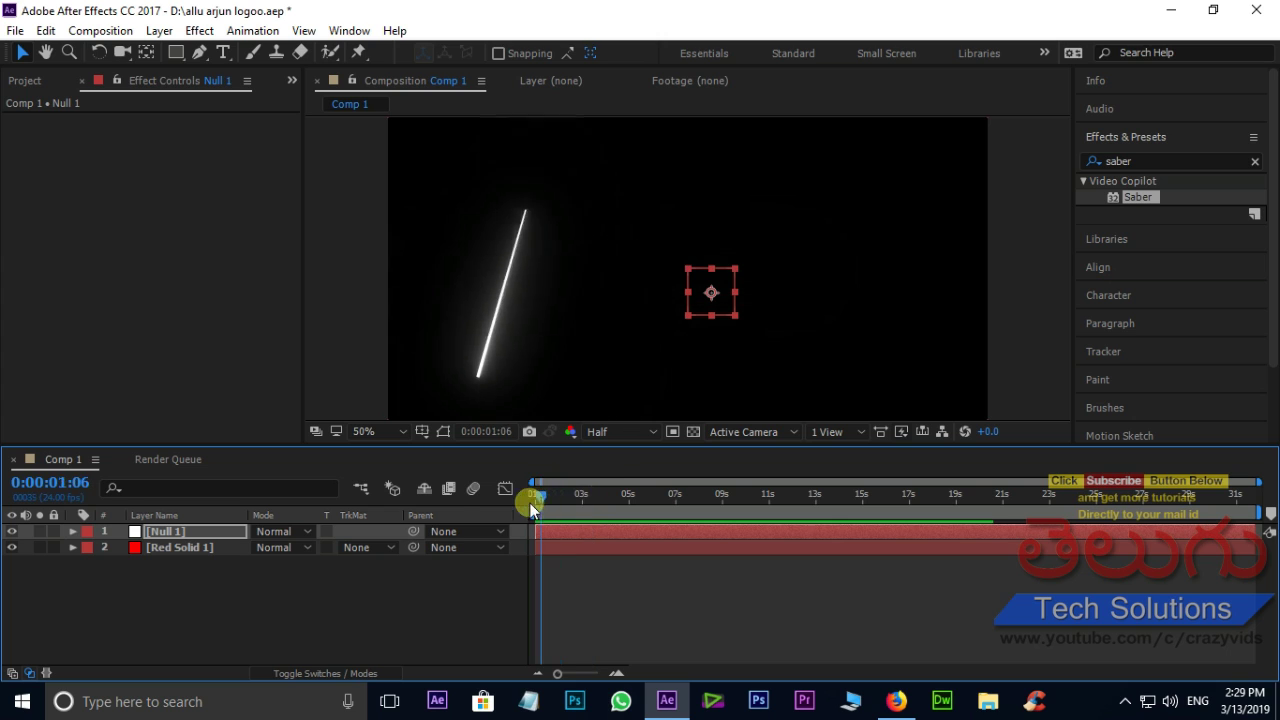
{"action": "left_click", "coordinate": [158, 549]}
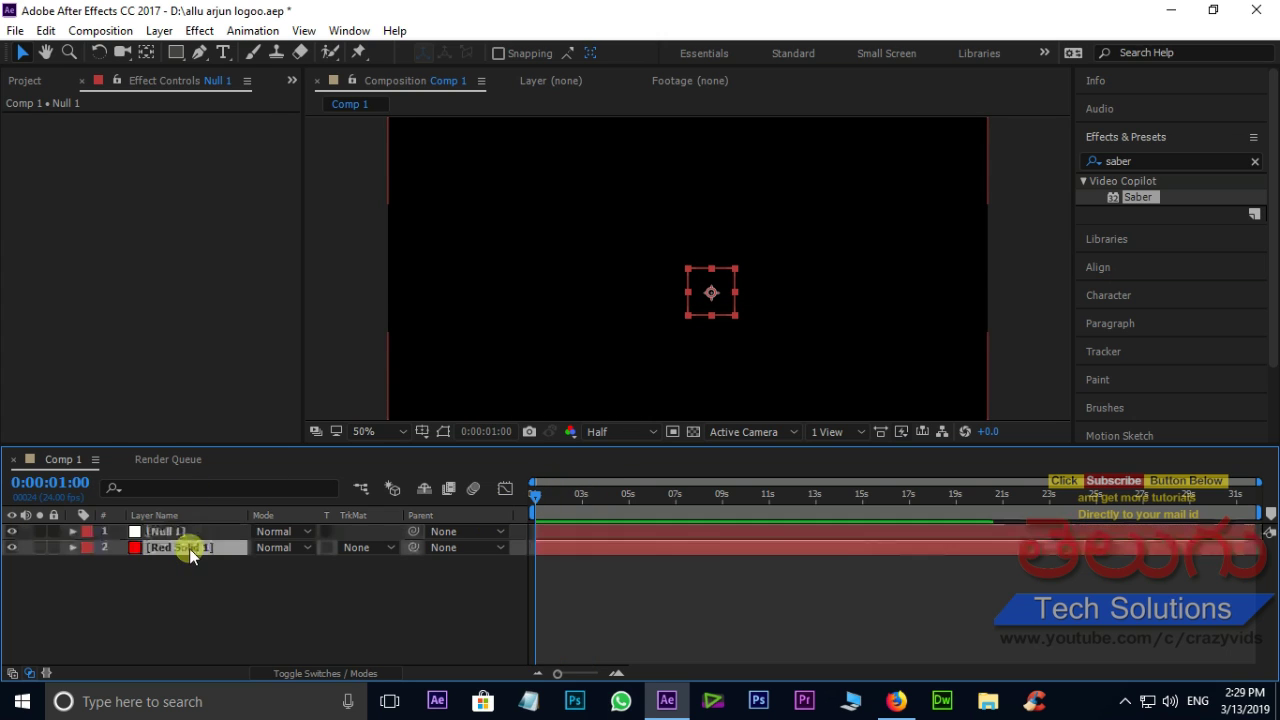
{"action": "left_click", "coordinate": [72, 548]}
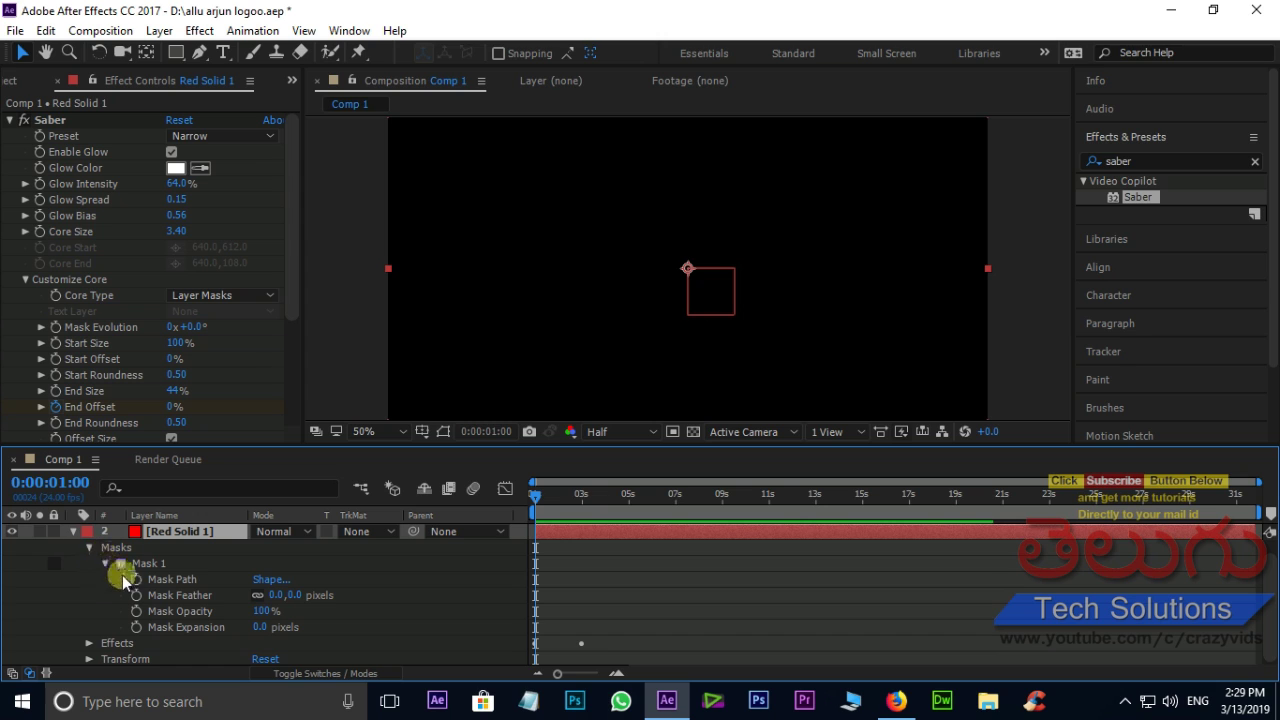
{"action": "left_click", "coordinate": [189, 581]}
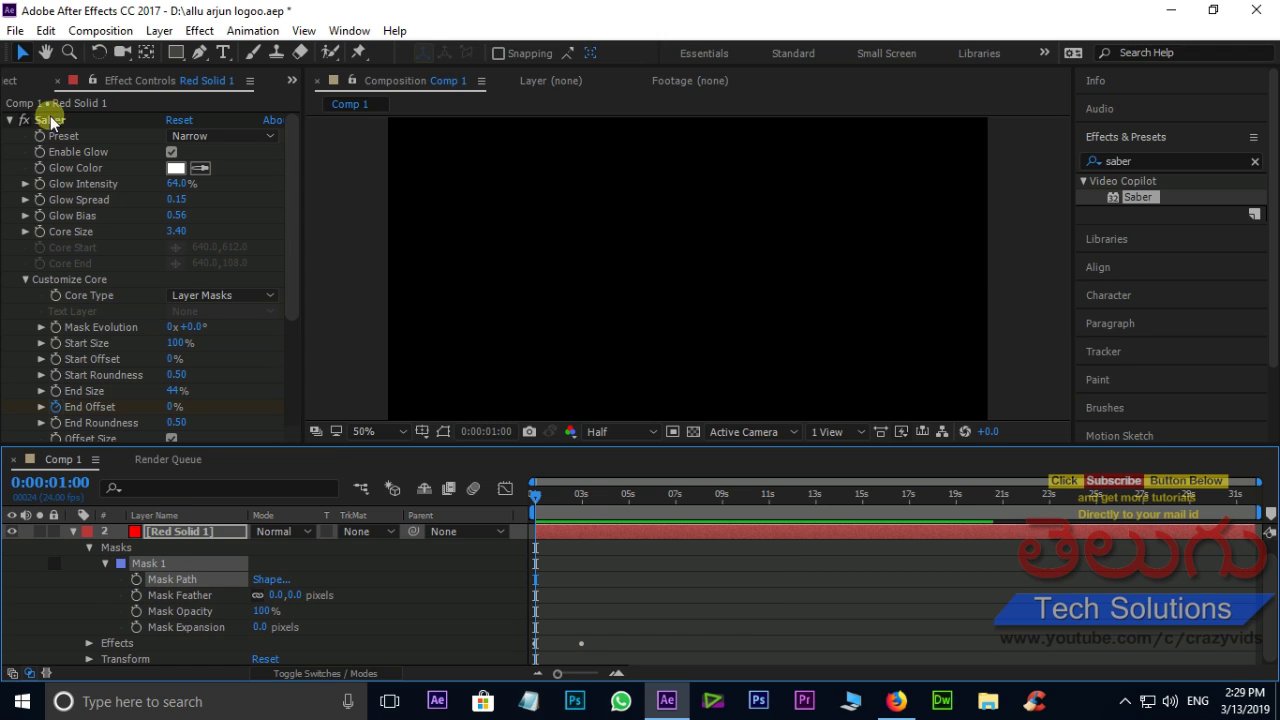
{"action": "left_click", "coordinate": [46, 31]}
{"action": "left_click", "coordinate": [83, 137]}
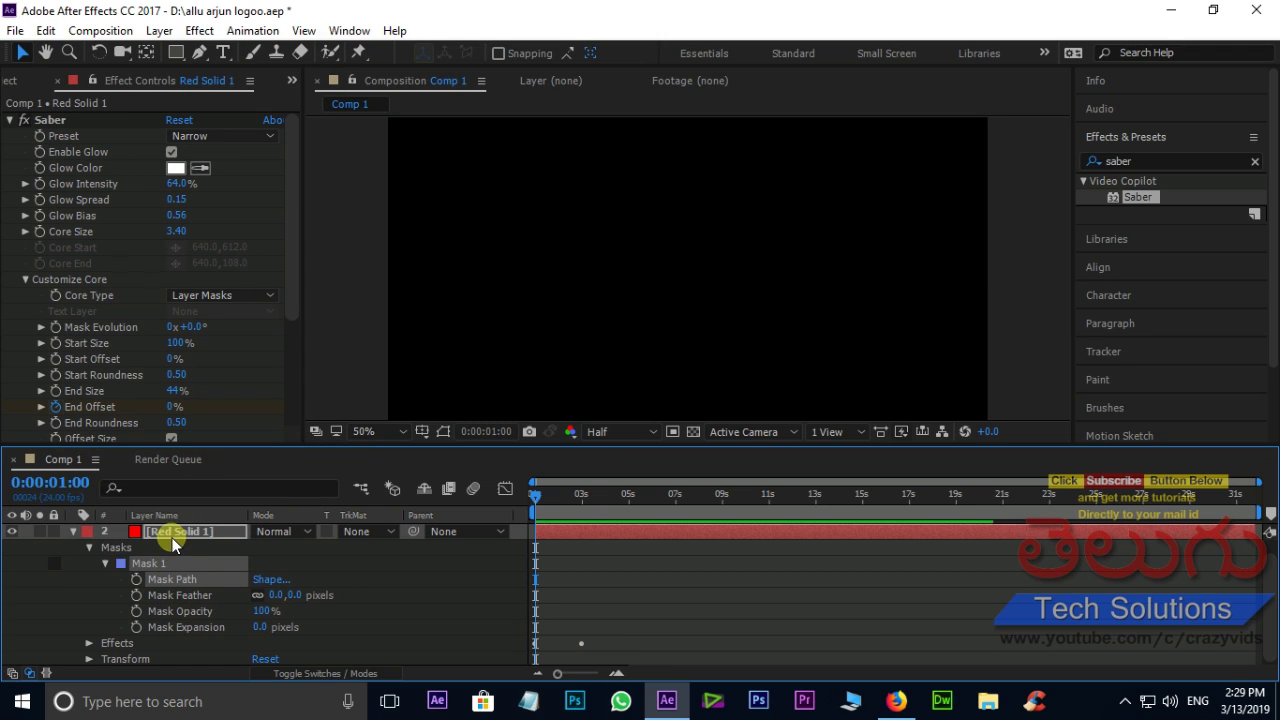
{"action": "left_click", "coordinate": [73, 532]}
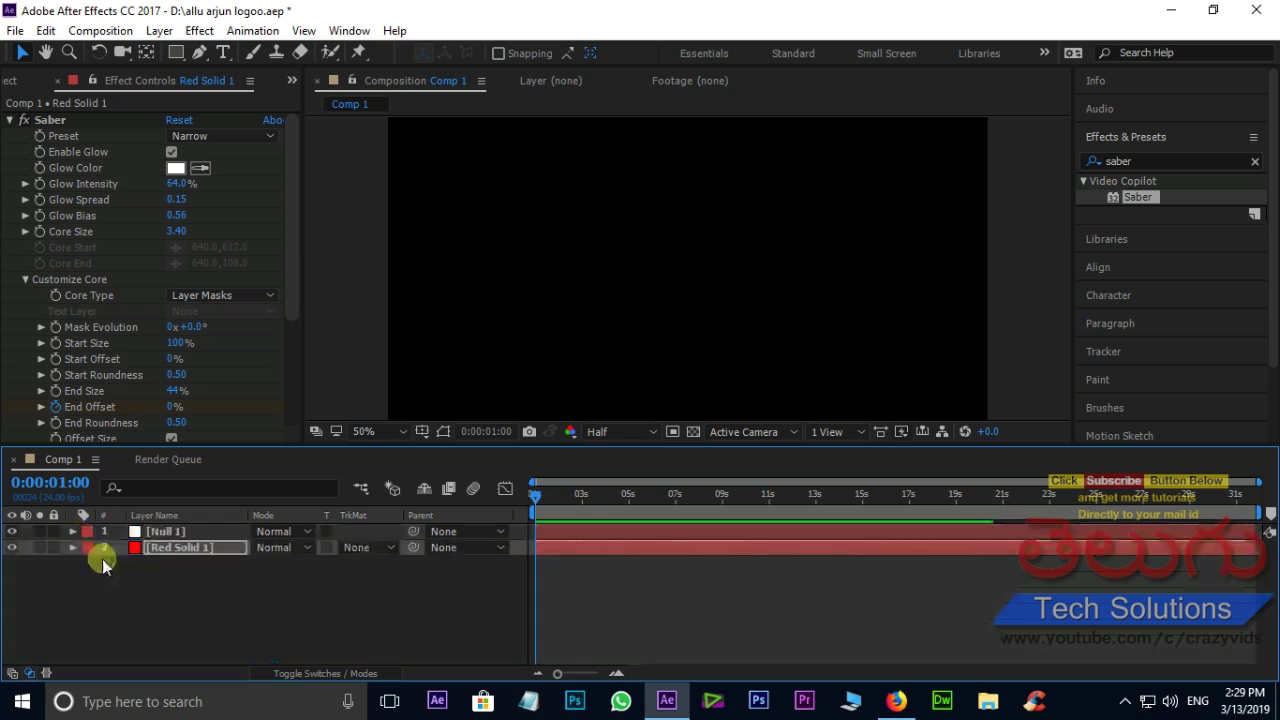
Paste the copied mask path into the null object's Position property at 0:00:01:00.
{"action": "left_click", "coordinate": [177, 533]}
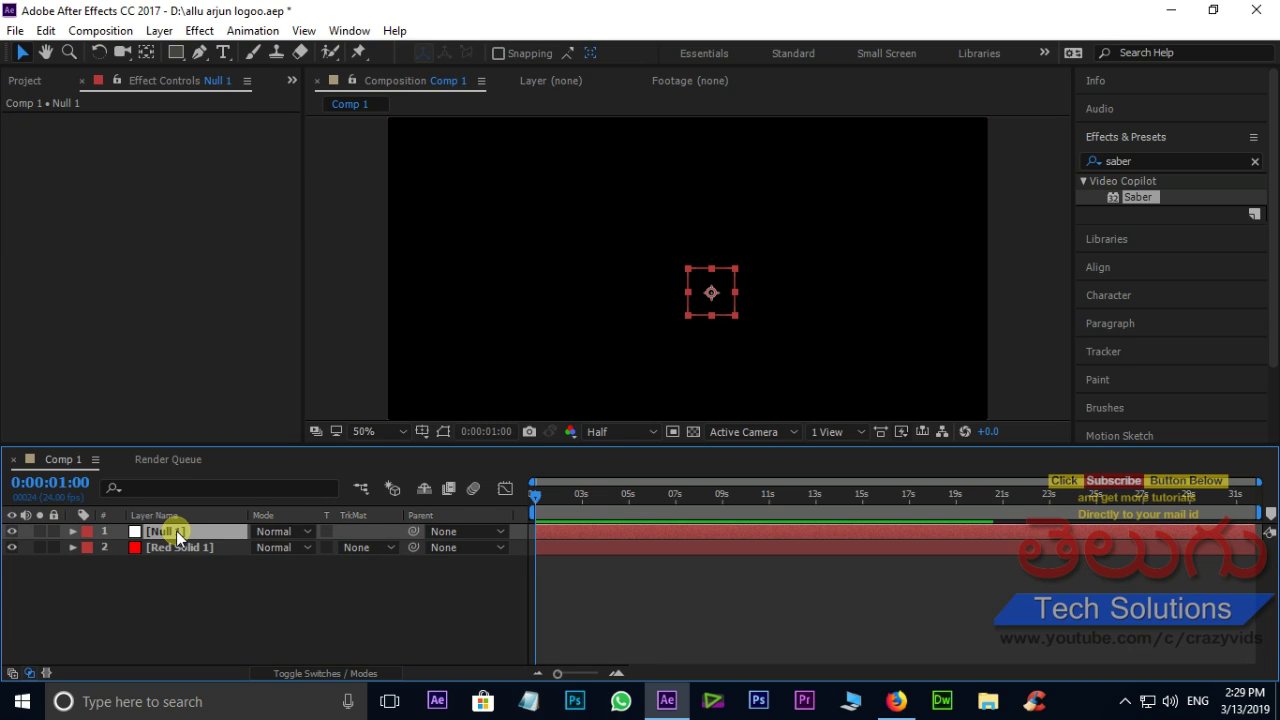
{"action": "key", "text": "p"}
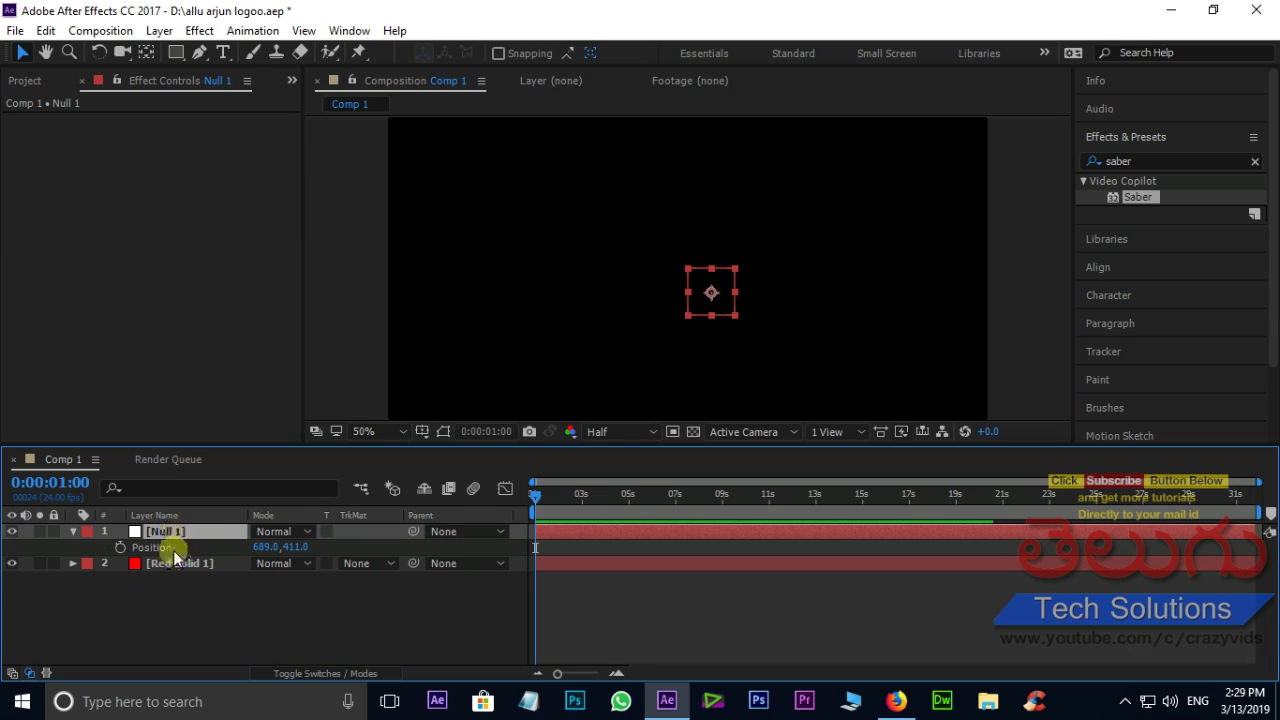
{"action": "left_click", "coordinate": [177, 550]}
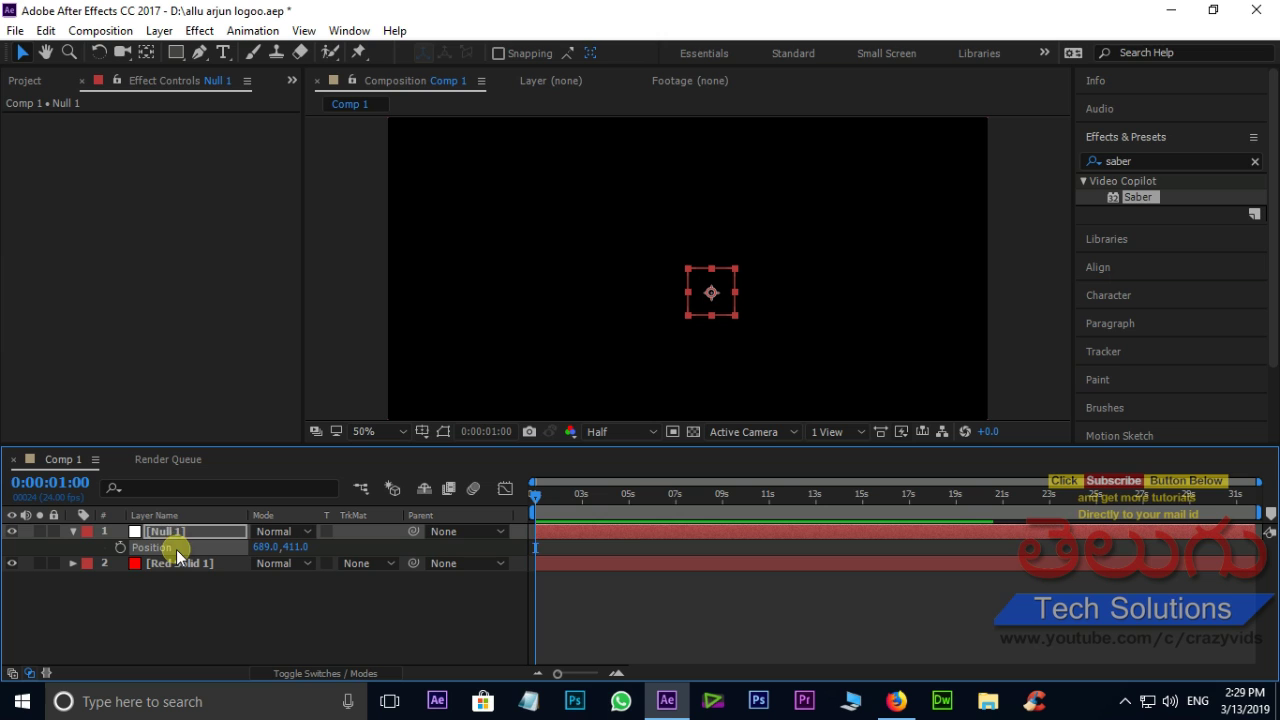
{"action": "left_click", "coordinate": [46, 30]}
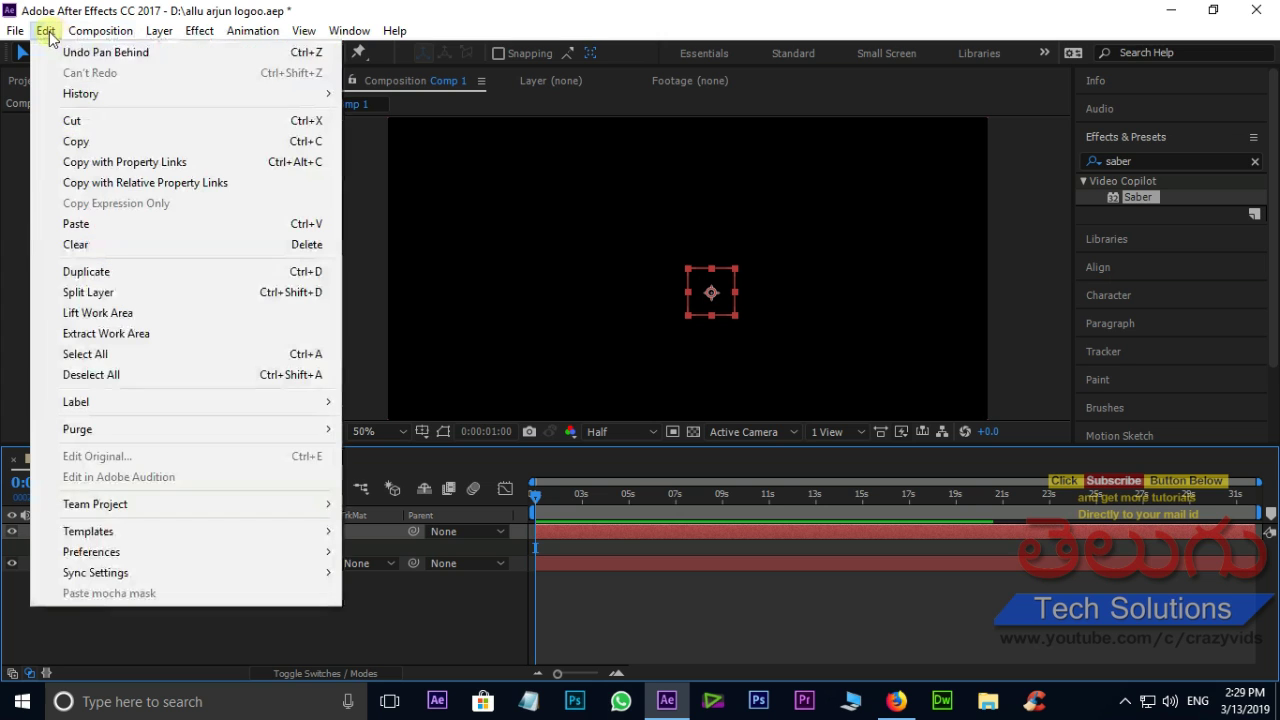
{"action": "left_click", "coordinate": [80, 223]}
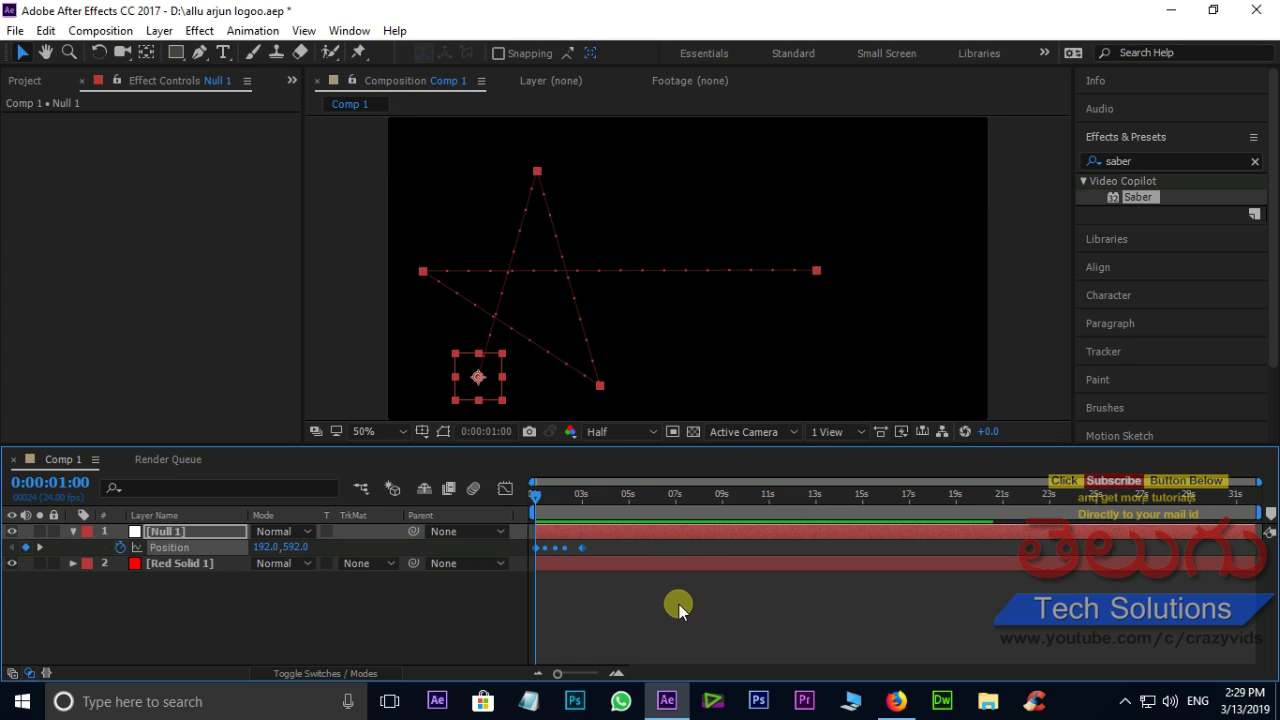
Preview the null following the star line, and scrub back to 0:00:01:19 to check its position.
{"action": "key", "text": "space"}
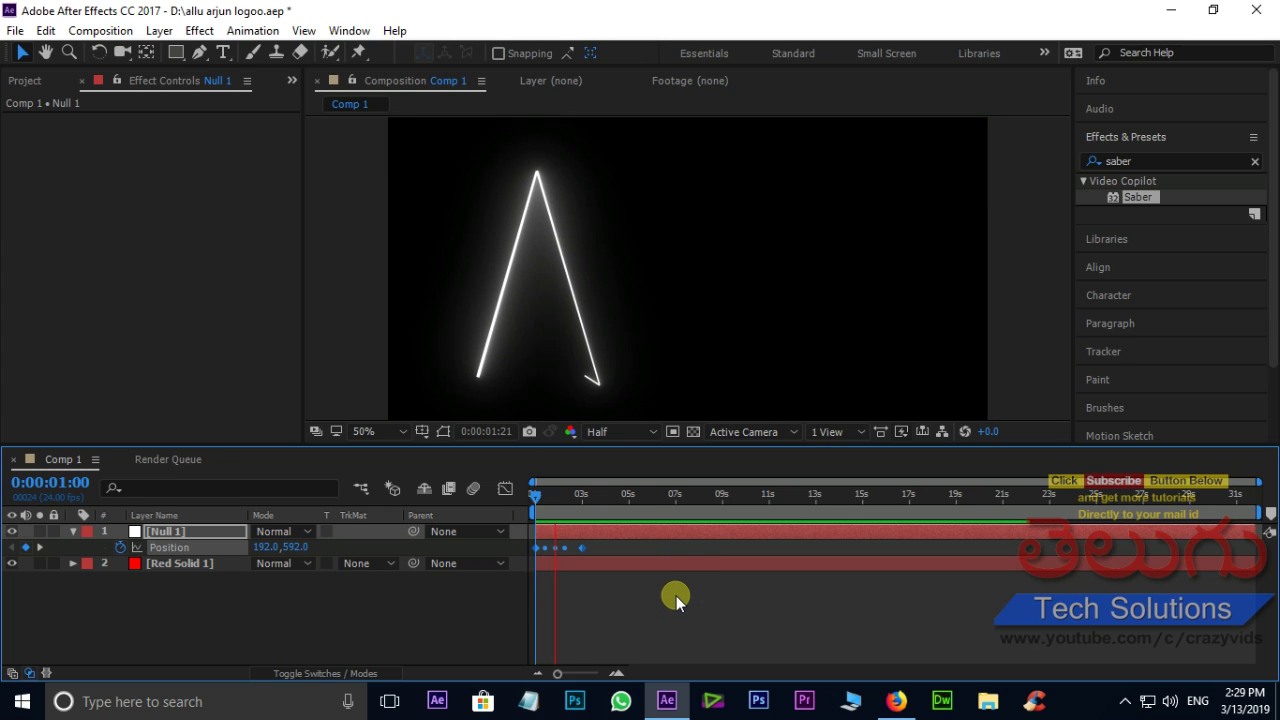
{"action": "key", "text": "space"}
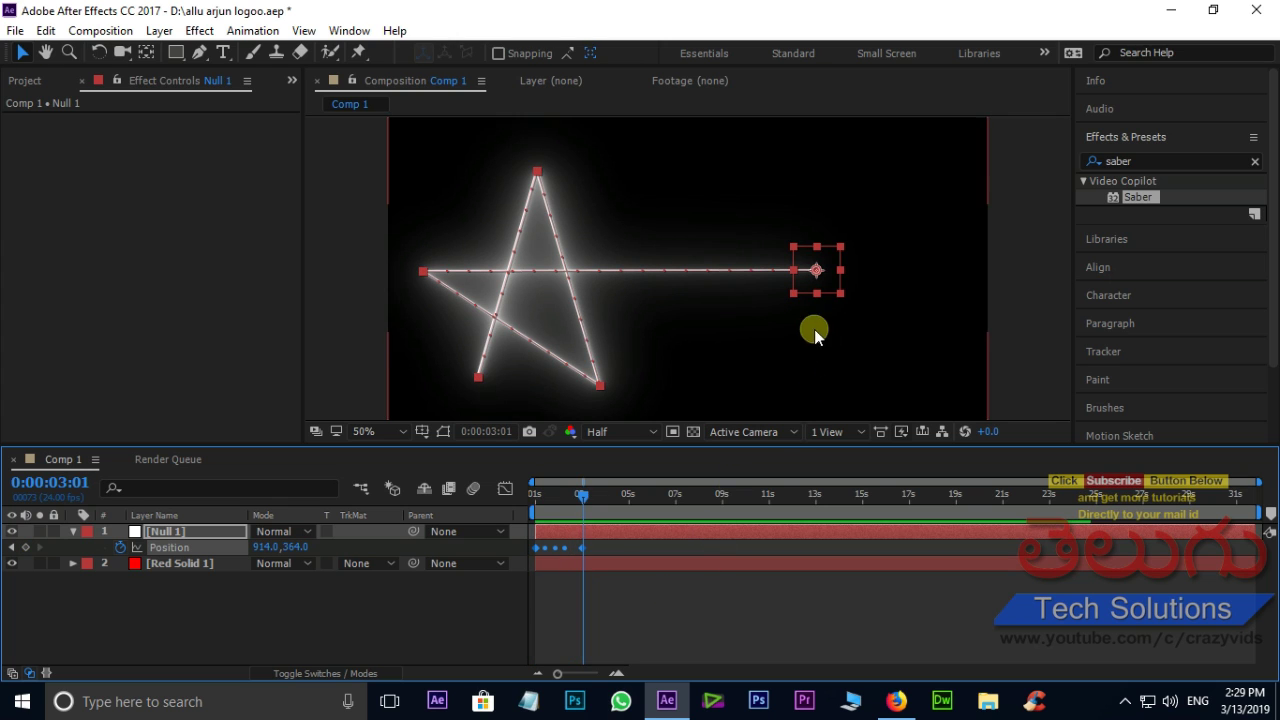
{"action": "mouse_move", "coordinate": [585, 500]}
{"action": "left_mouse_down"}
{"action": "mouse_move", "coordinate": [503, 496]}
{"action": "mouse_move", "coordinate": [586, 486]}
{"action": "mouse_move", "coordinate": [500, 471]}
{"action": "mouse_move", "coordinate": [555, 456]}
{"action": "left_mouse_up"}
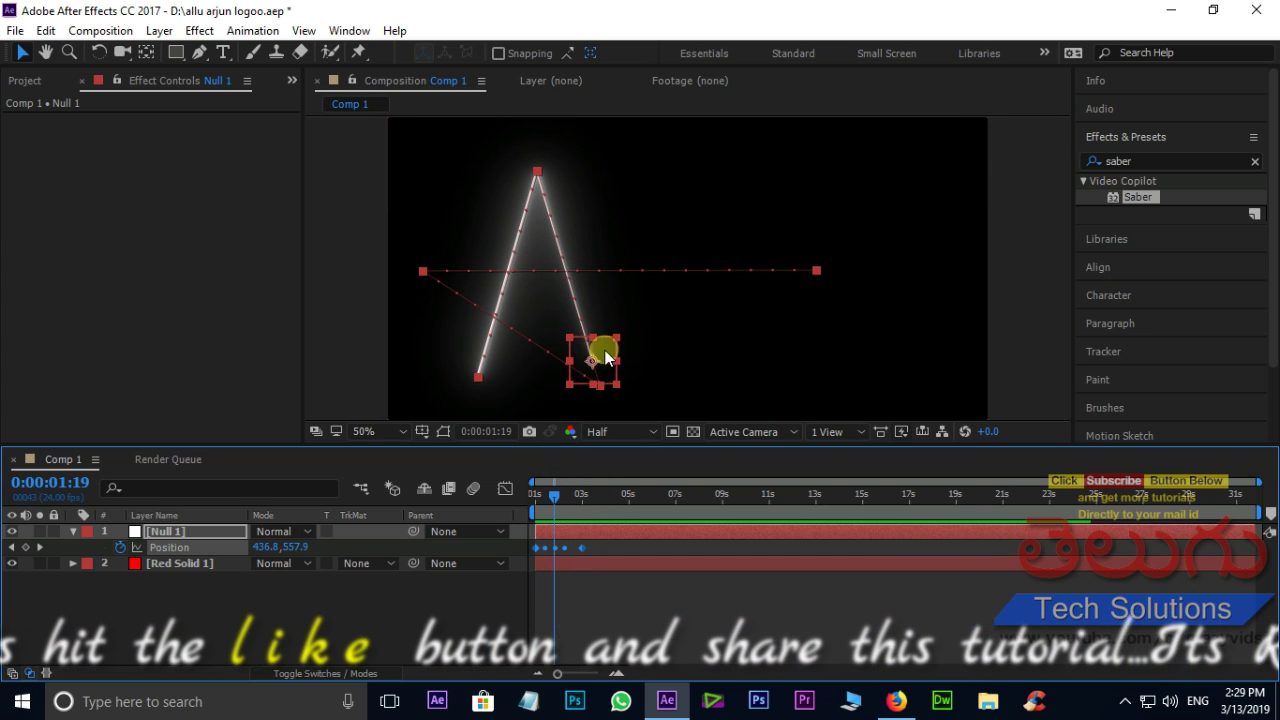
Create a new 1280 × 720 px red solid layer named "optical flare".
{"action": "right_click", "coordinate": [195, 620]}
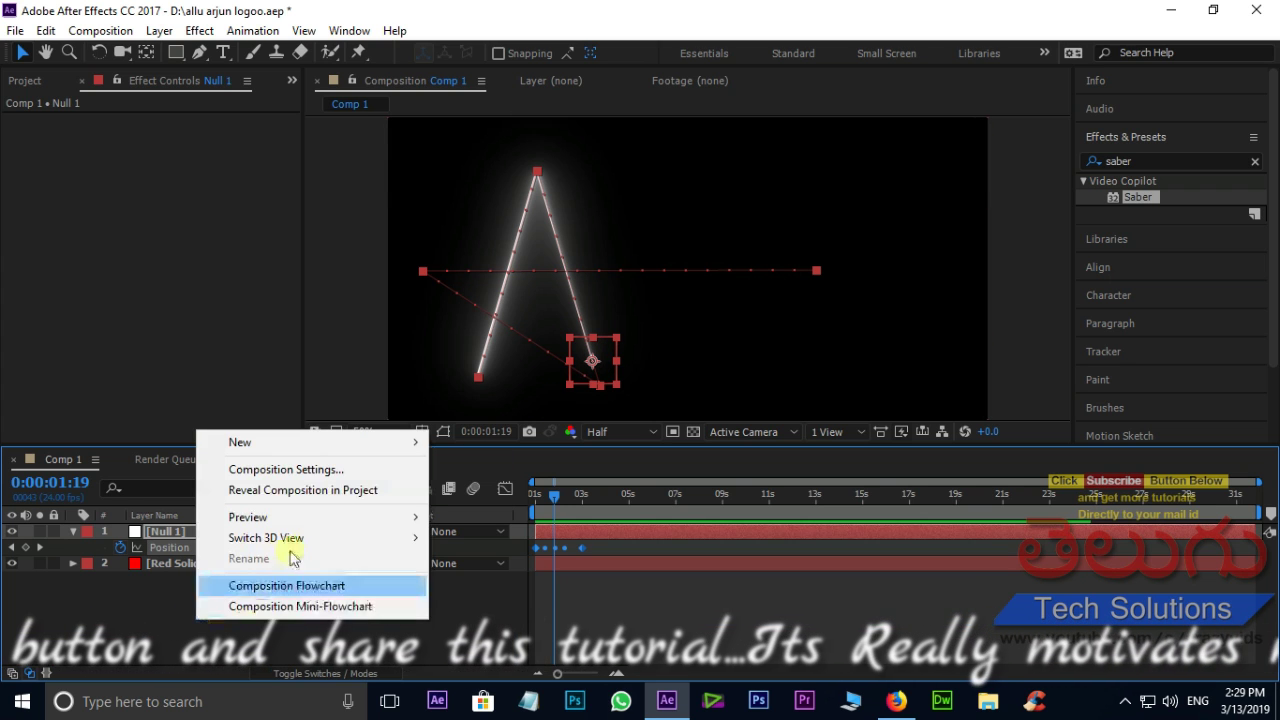
{"action": "mouse_move", "coordinate": [294, 443]}
{"action": "left_click", "coordinate": [468, 490]}
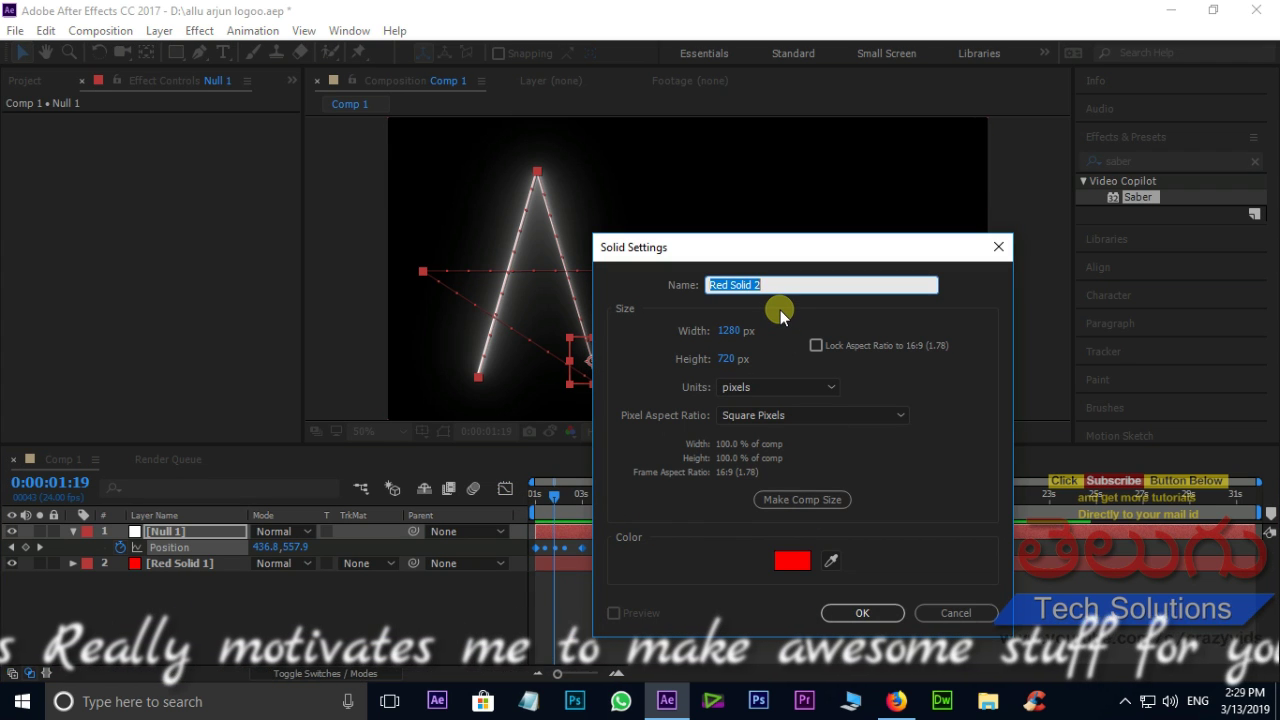
{"action": "type", "text": "opti"}
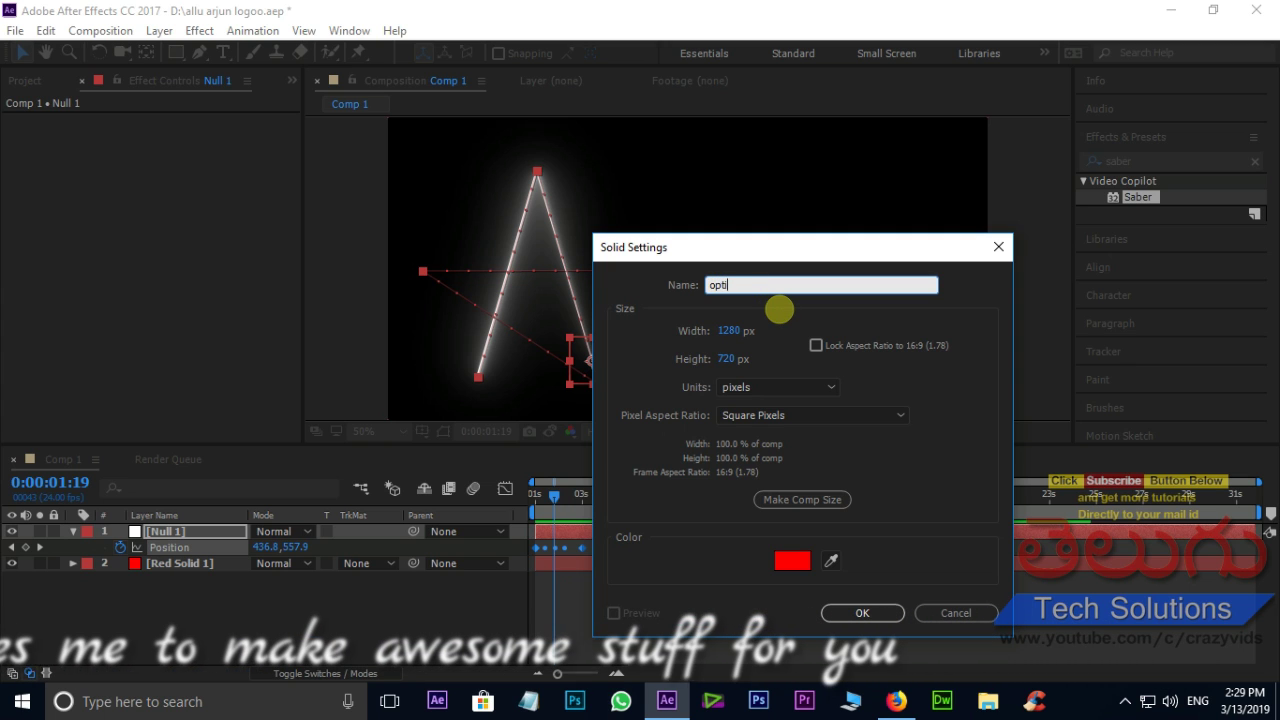
{"action": "type", "text": "cal flare"}
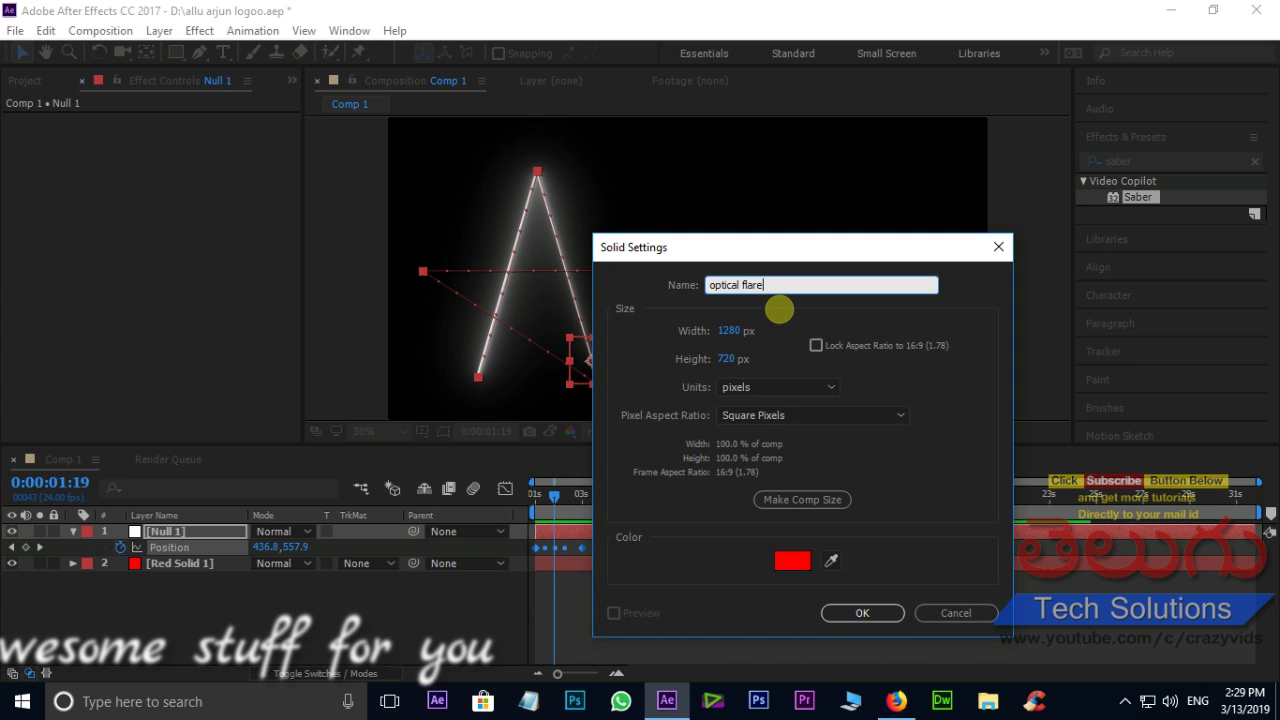
{"action": "left_click", "coordinate": [865, 619]}
Apply the Video Copilot Optical Flares effect to the optical flare solid.
{"action": "left_click", "coordinate": [199, 30]}
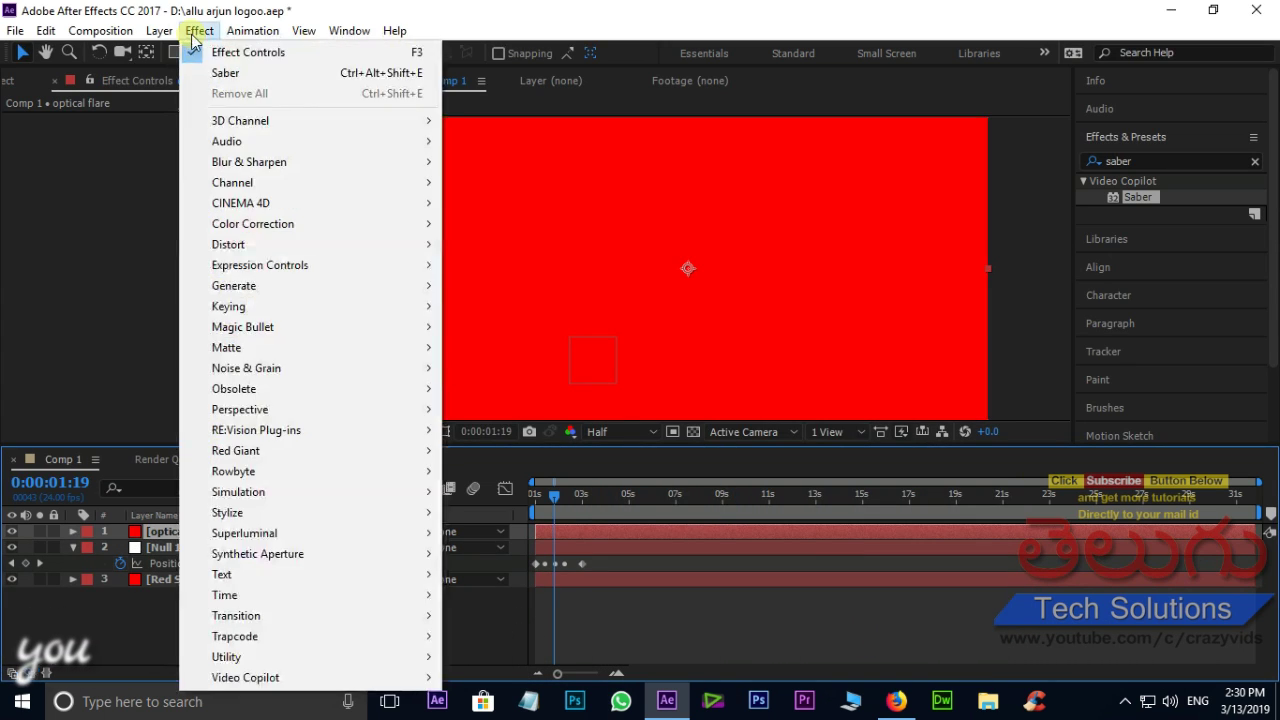
{"action": "mouse_move", "coordinate": [337, 677]}
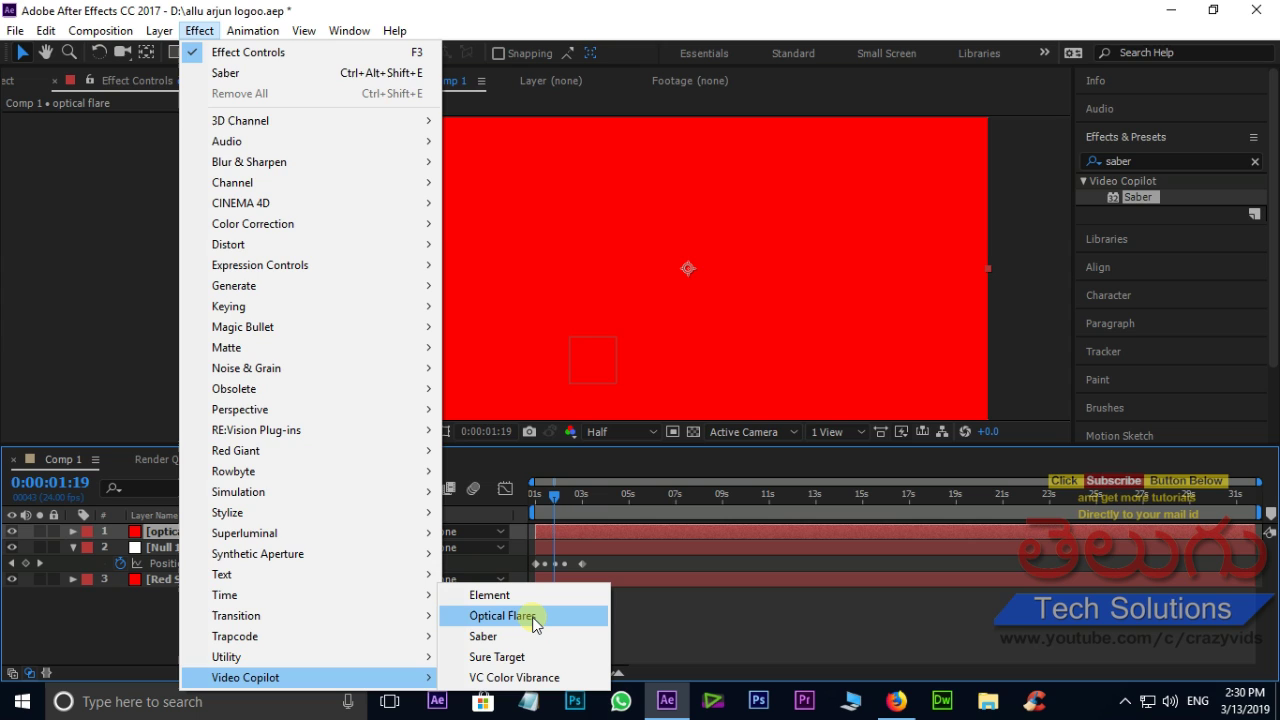
{"action": "left_click", "coordinate": [500, 616]}
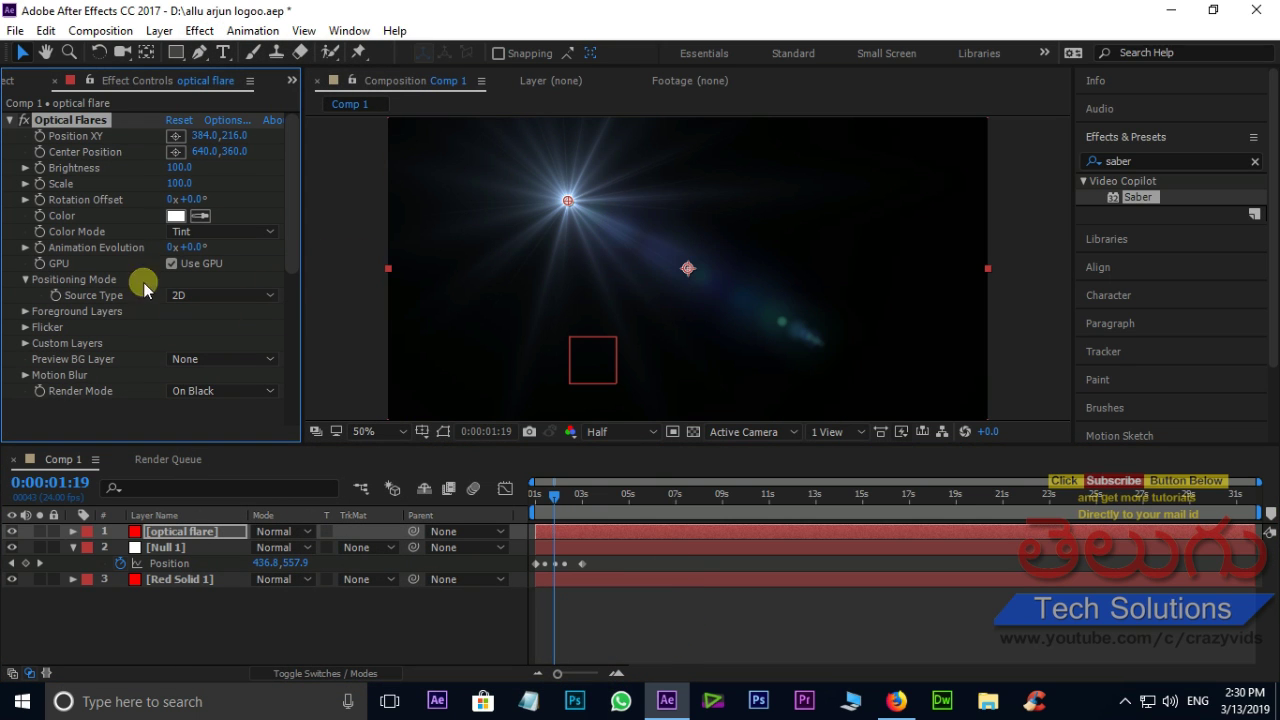
Load the Evening Sun preset from the Light category into the Optical Flares effect and accept it.
{"action": "left_click", "coordinate": [230, 122]}
{"action": "scroll", "coordinate": [366, 527], "scroll_direction": "down", "scroll_amount": 1}
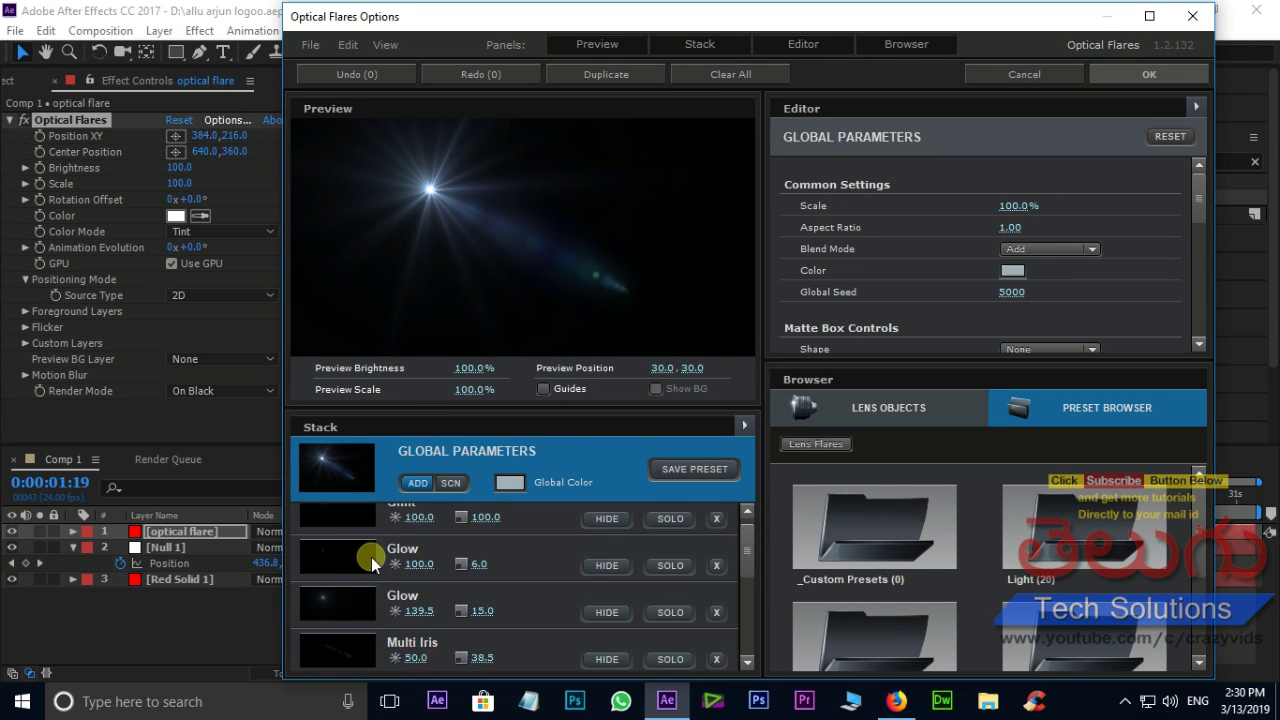
{"action": "scroll", "coordinate": [1112, 540], "scroll_direction": "down", "scroll_amount": 1}
{"action": "scroll", "coordinate": [1112, 540], "scroll_direction": "up", "scroll_amount": 1}
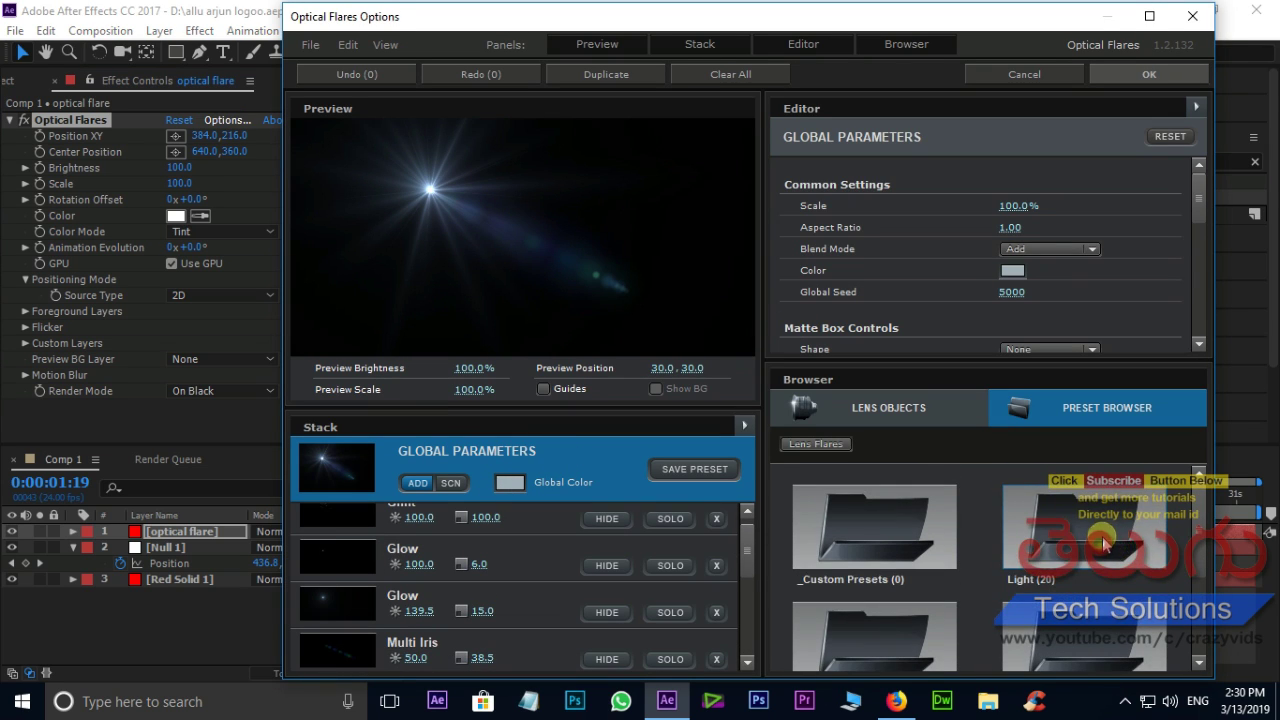
{"action": "left_click", "coordinate": [1102, 538]}
{"action": "scroll", "coordinate": [1100, 540], "scroll_direction": "down", "scroll_amount": 2}
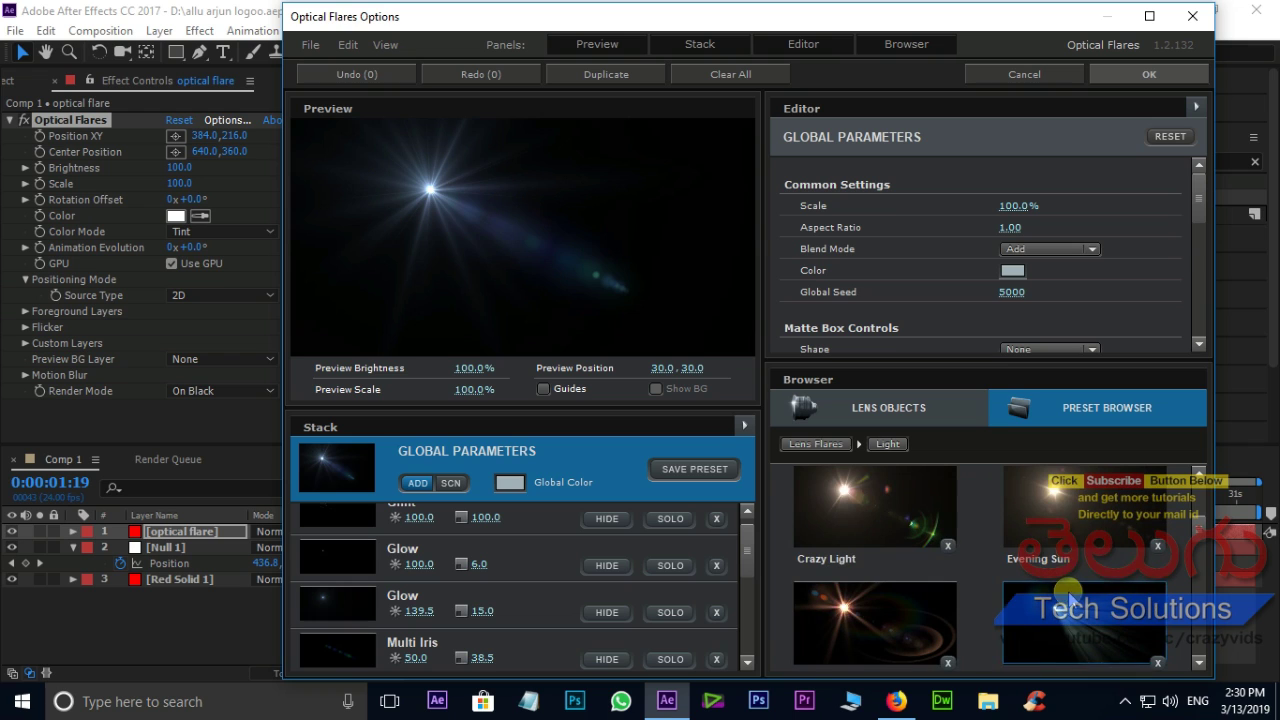
{"action": "left_click", "coordinate": [1068, 510]}
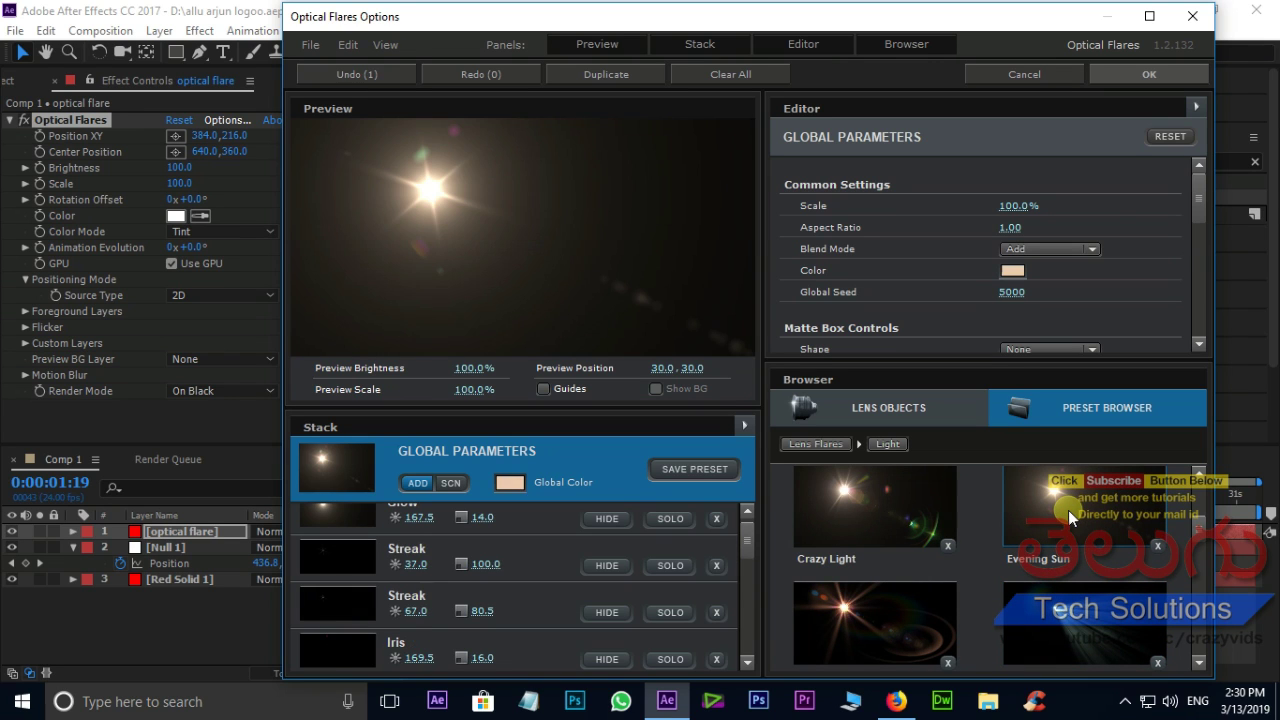
{"action": "left_click", "coordinate": [1152, 74]}
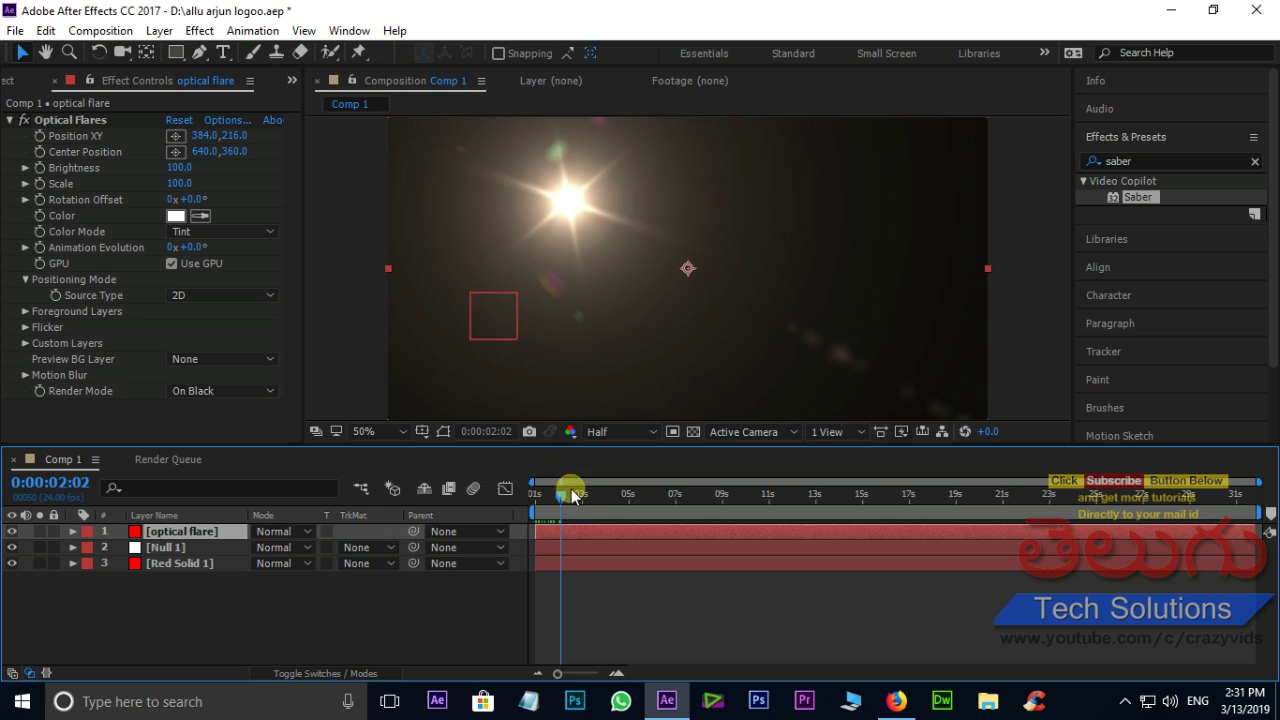
At 0:00:01:00, copy all Position keyframes of the null object.
{"action": "left_click_drag", "start_coordinate": [563, 500], "coordinate": [523, 498]}
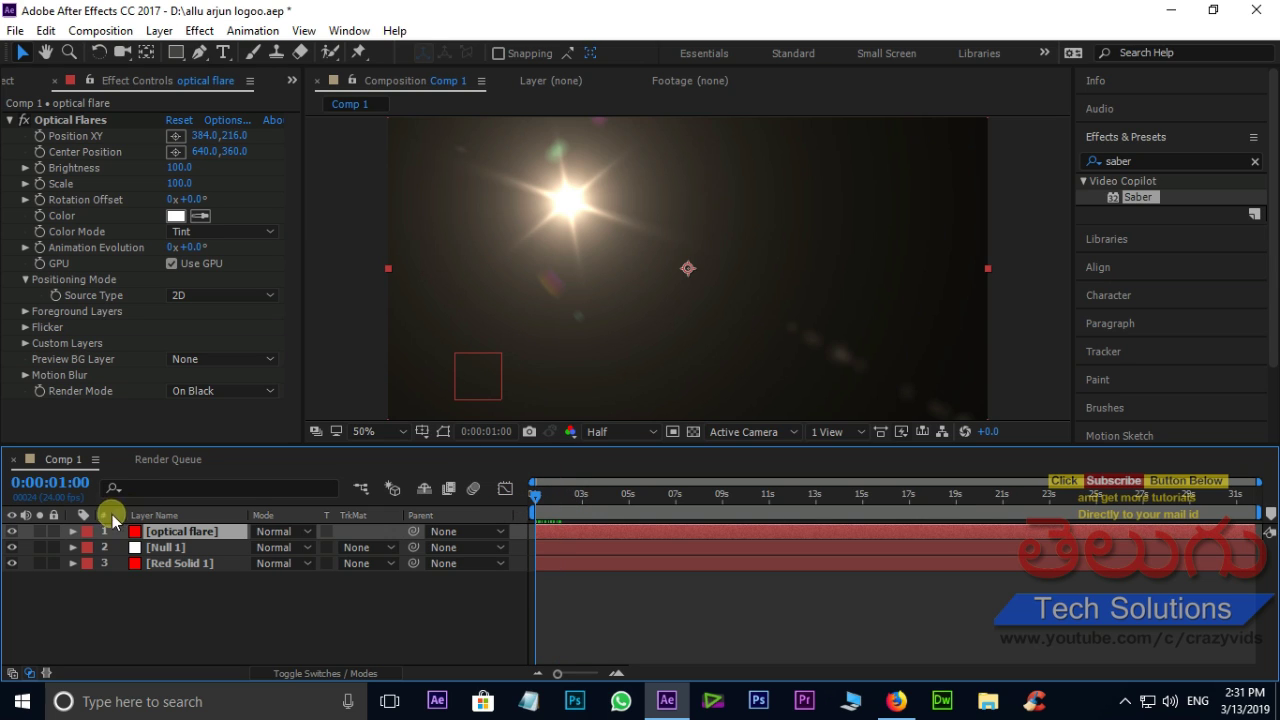
{"action": "left_click", "coordinate": [206, 547]}
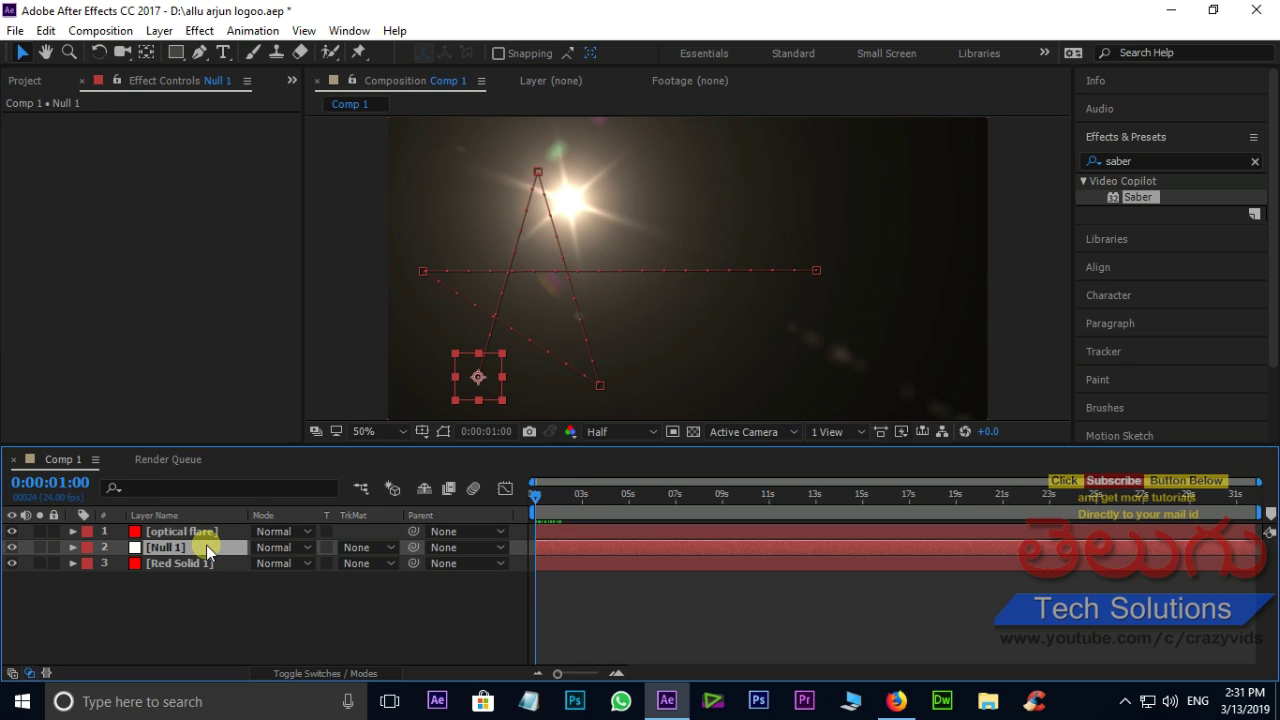
{"action": "key", "text": "p"}
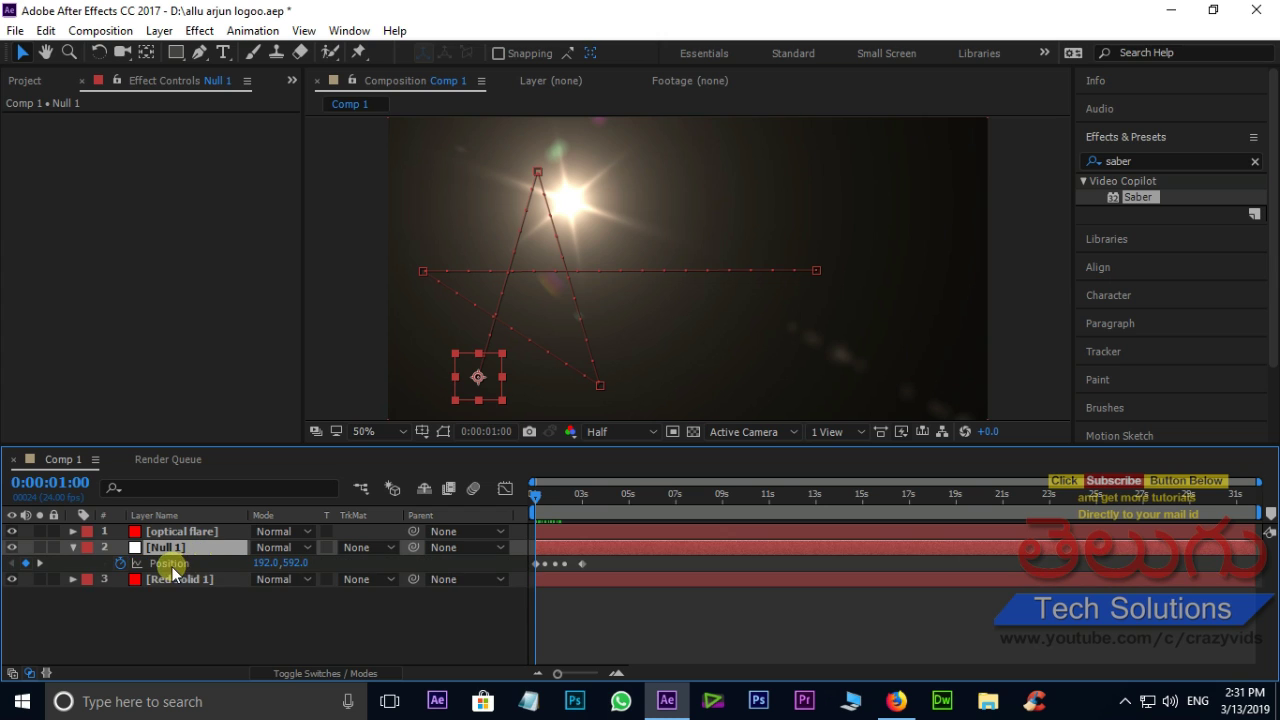
{"action": "left_click", "coordinate": [172, 566]}
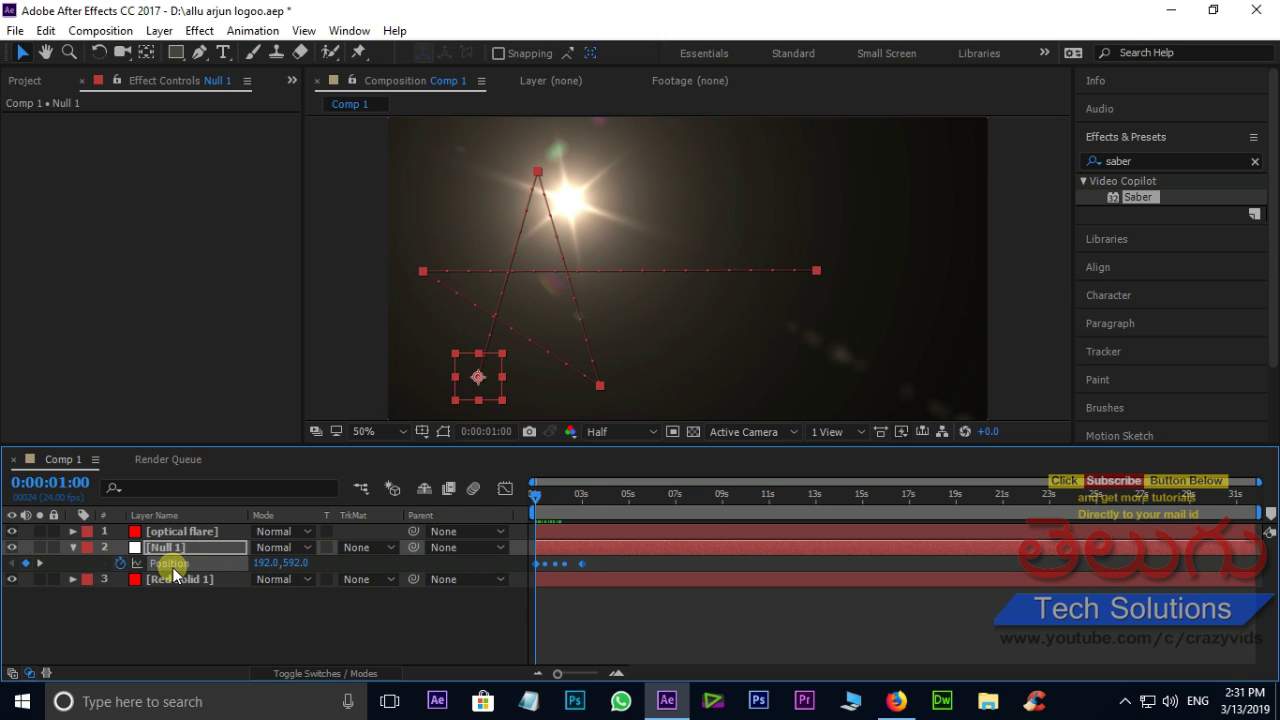
{"action": "left_click", "coordinate": [46, 30]}
{"action": "left_click", "coordinate": [77, 141]}
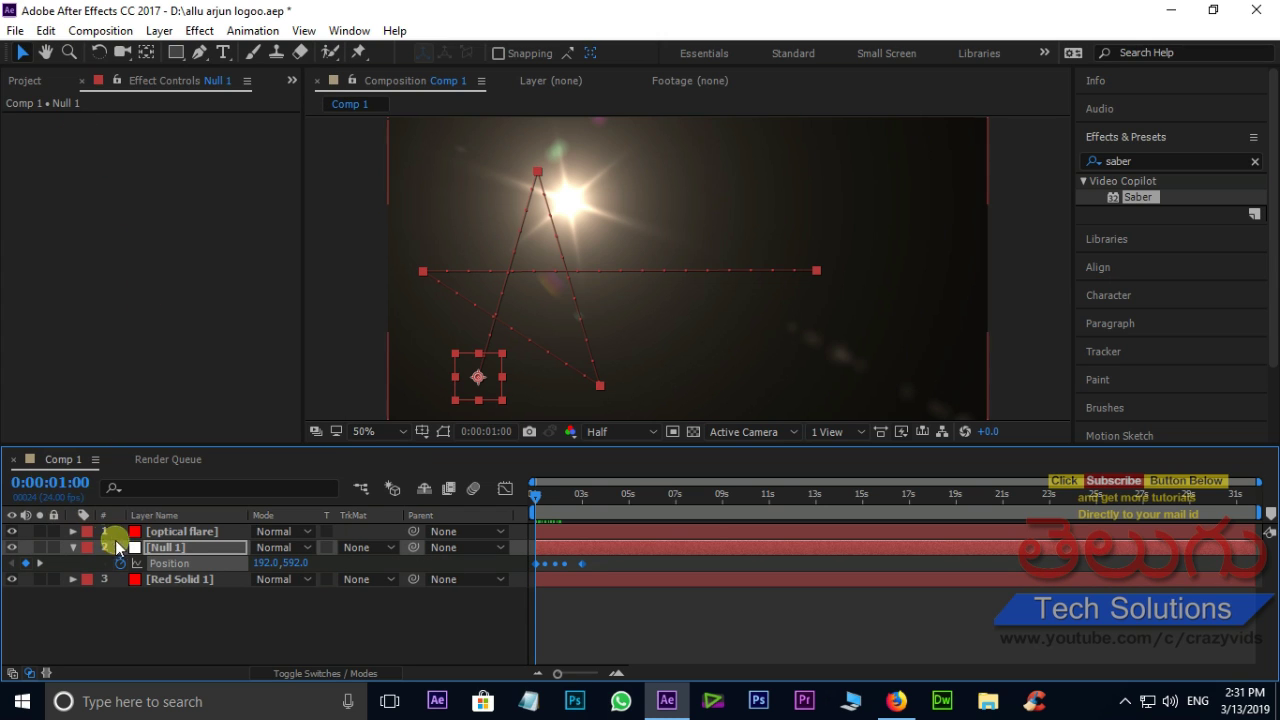
Paste the copied keyframes into the optical flare layer's Position XY property and preview the flare's motion.
{"action": "left_click", "coordinate": [190, 537]}
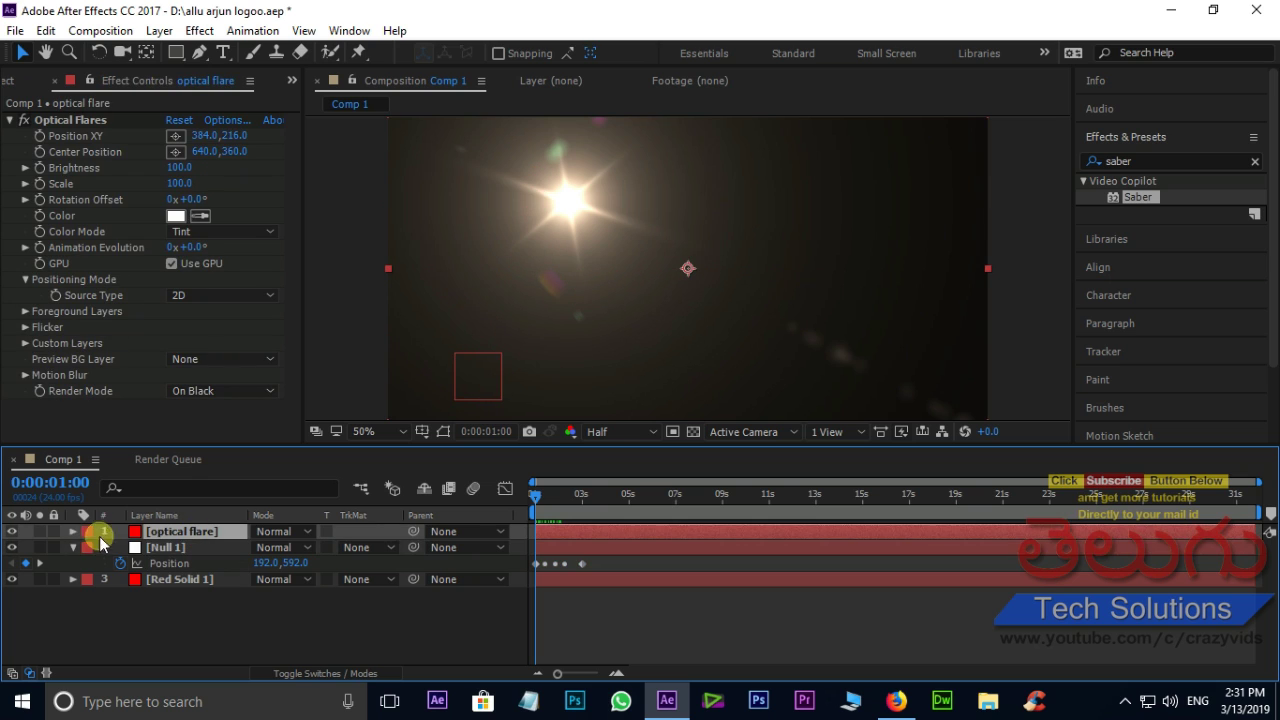
{"action": "key", "text": "e"}
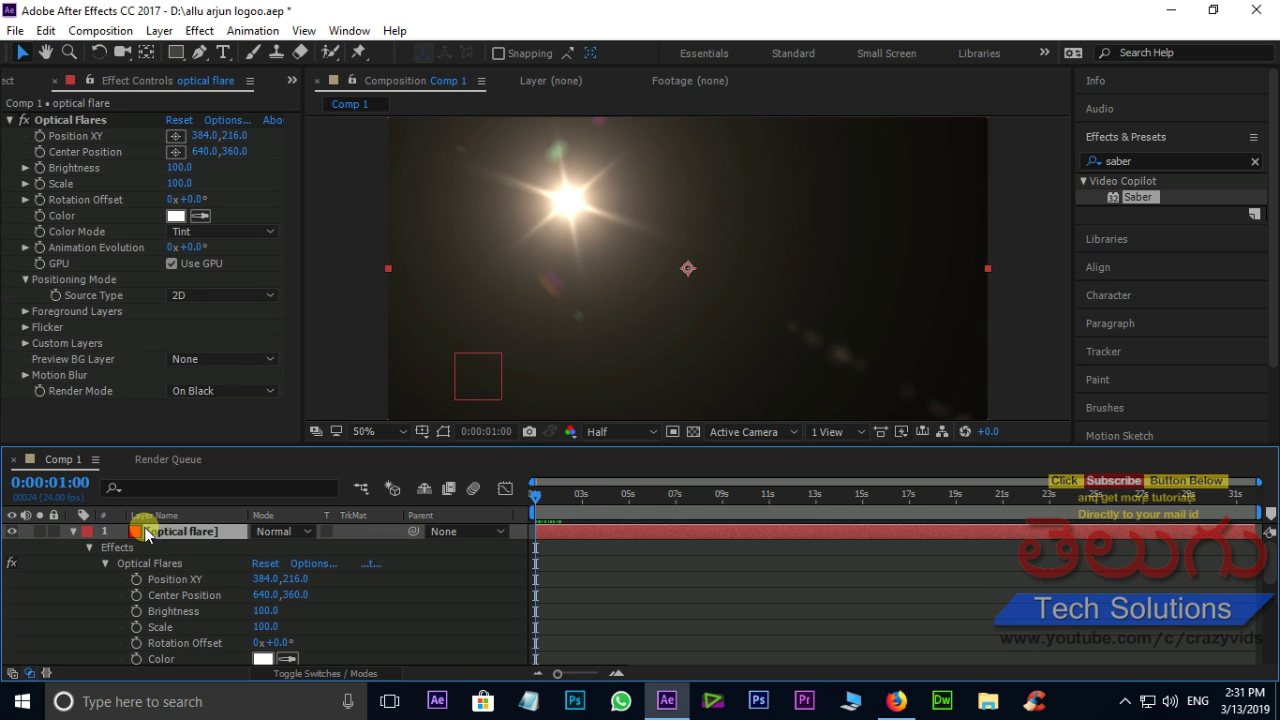
{"action": "left_click", "coordinate": [178, 583]}
{"action": "left_click", "coordinate": [46, 30]}
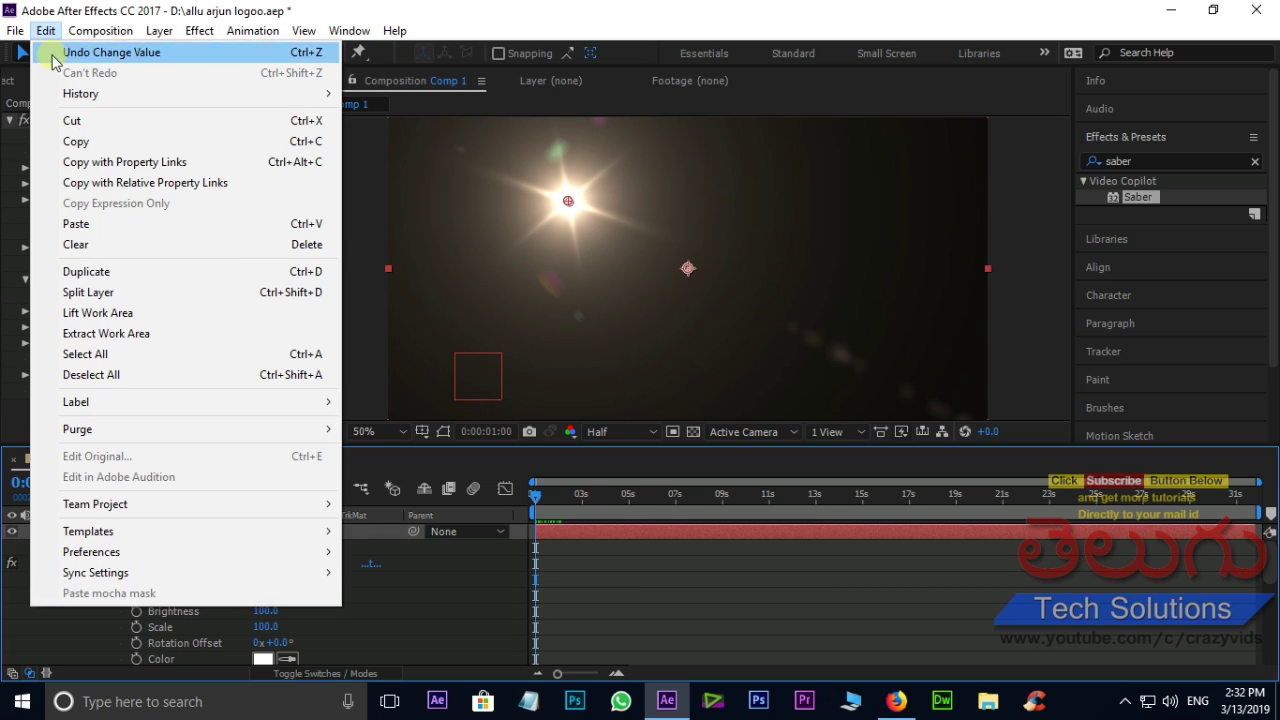
{"action": "left_click", "coordinate": [80, 223]}
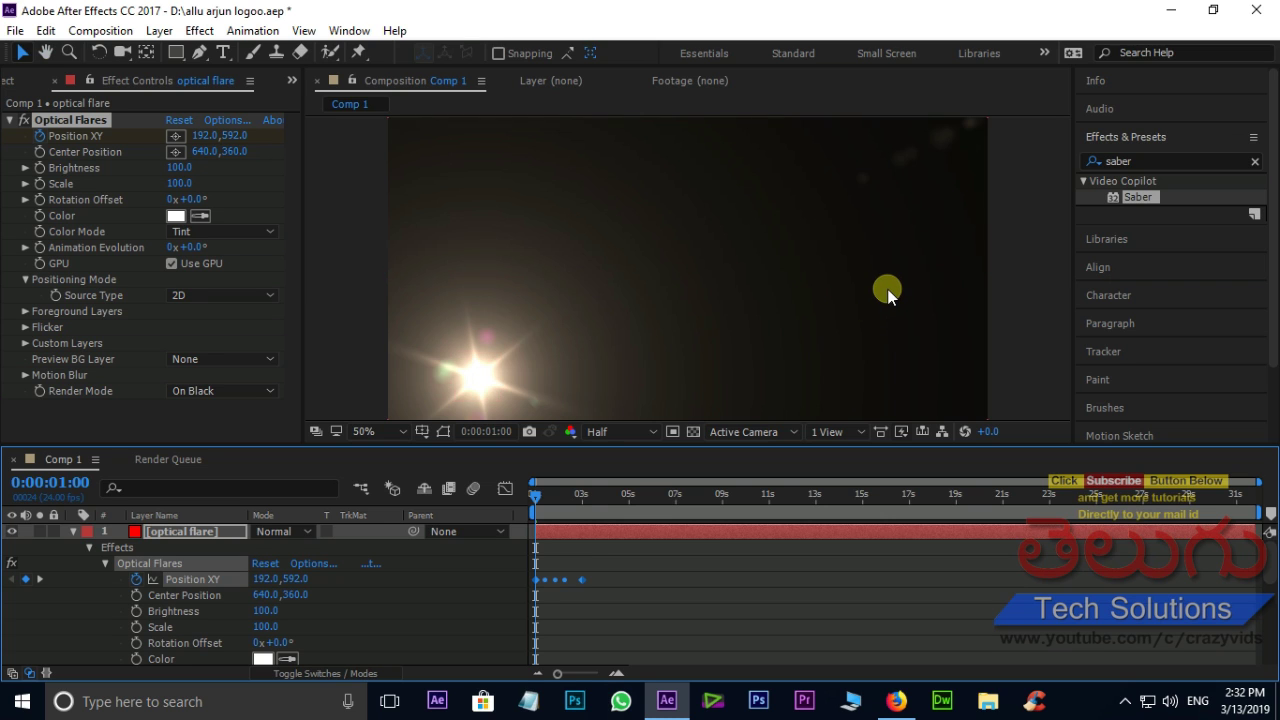
{"action": "key", "text": "space"}
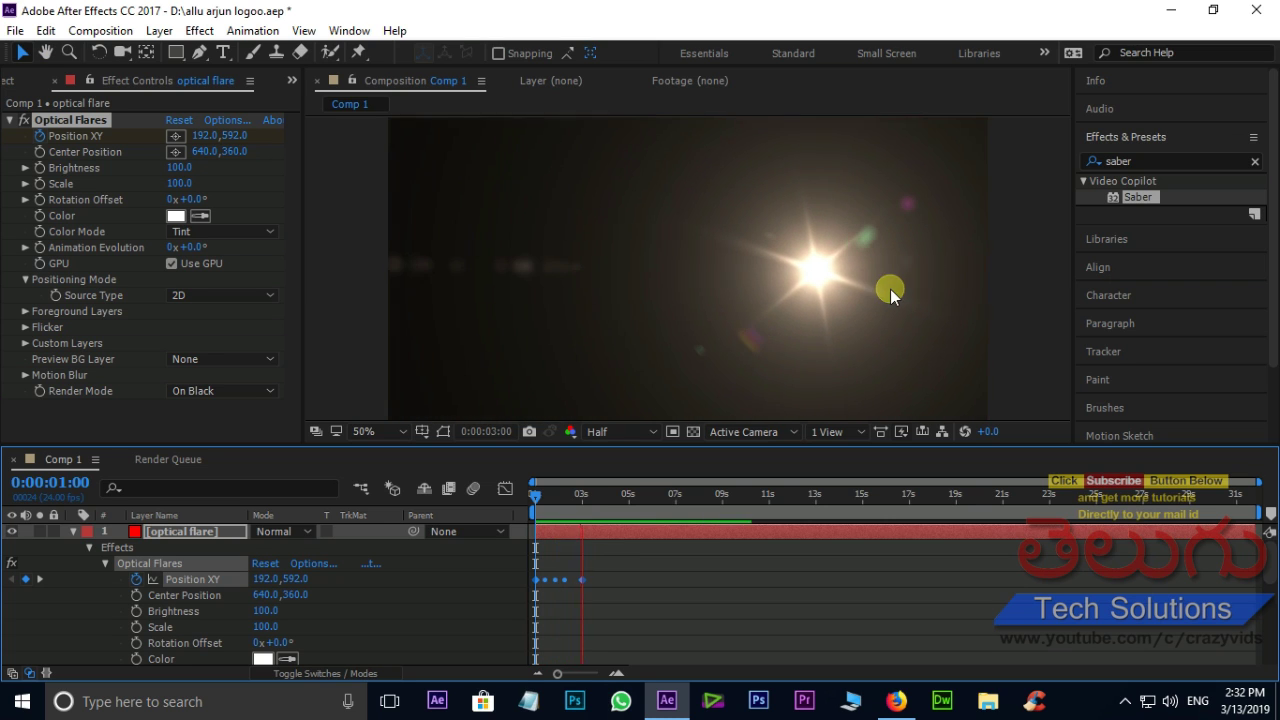
{"action": "key", "text": "space"}
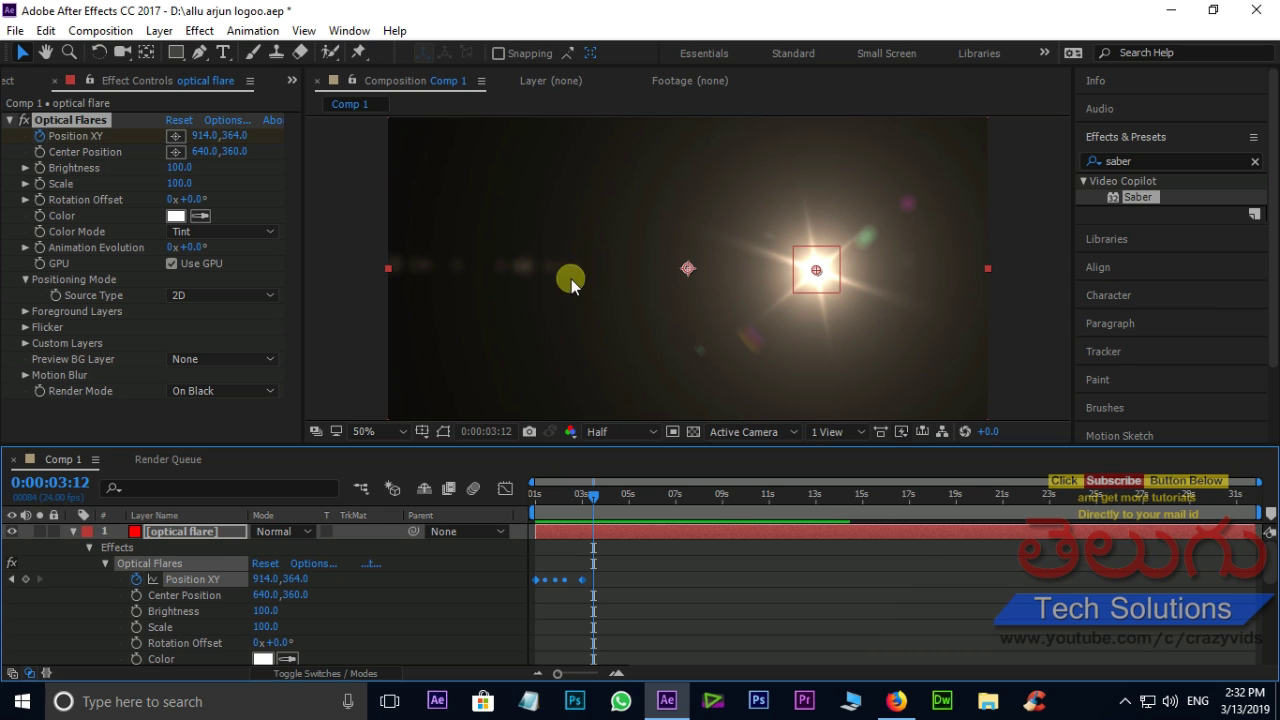
Set the optical flare layer's blending mode to Add and preview the animation from 0:00:01:00.
{"action": "left_click", "coordinate": [71, 533]}
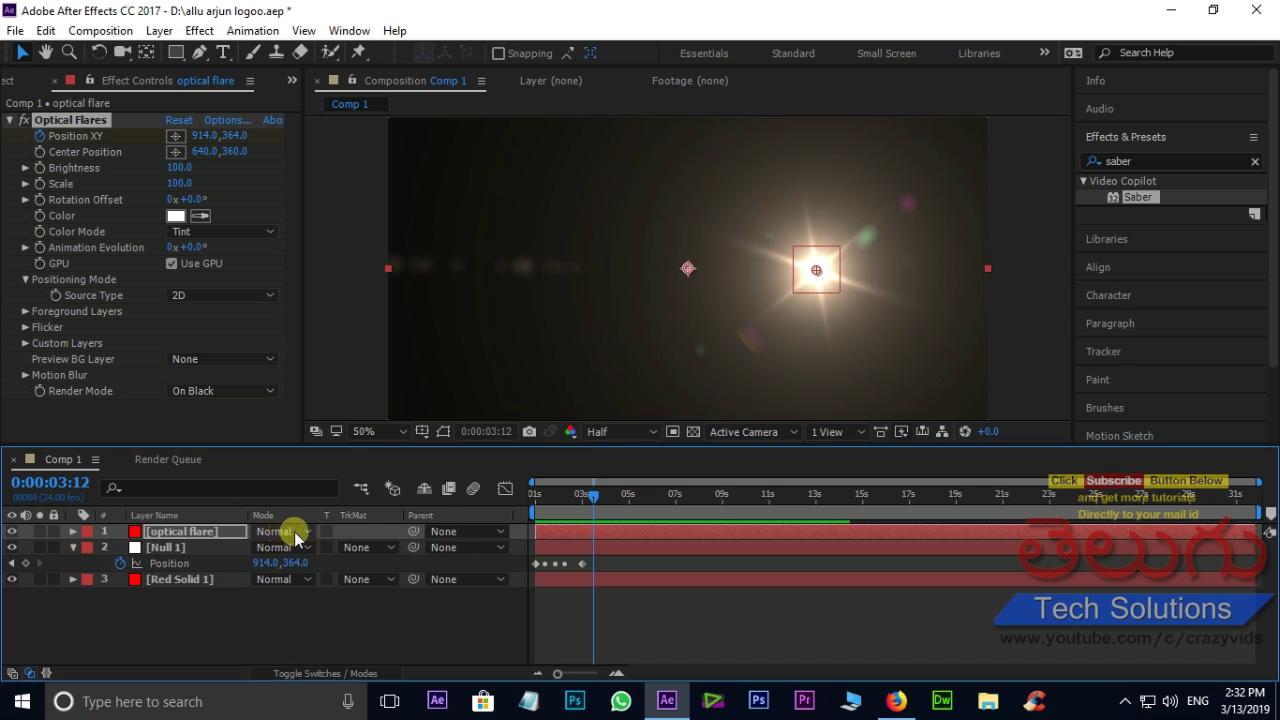
{"action": "left_click", "coordinate": [291, 532]}
{"action": "left_click", "coordinate": [330, 270]}
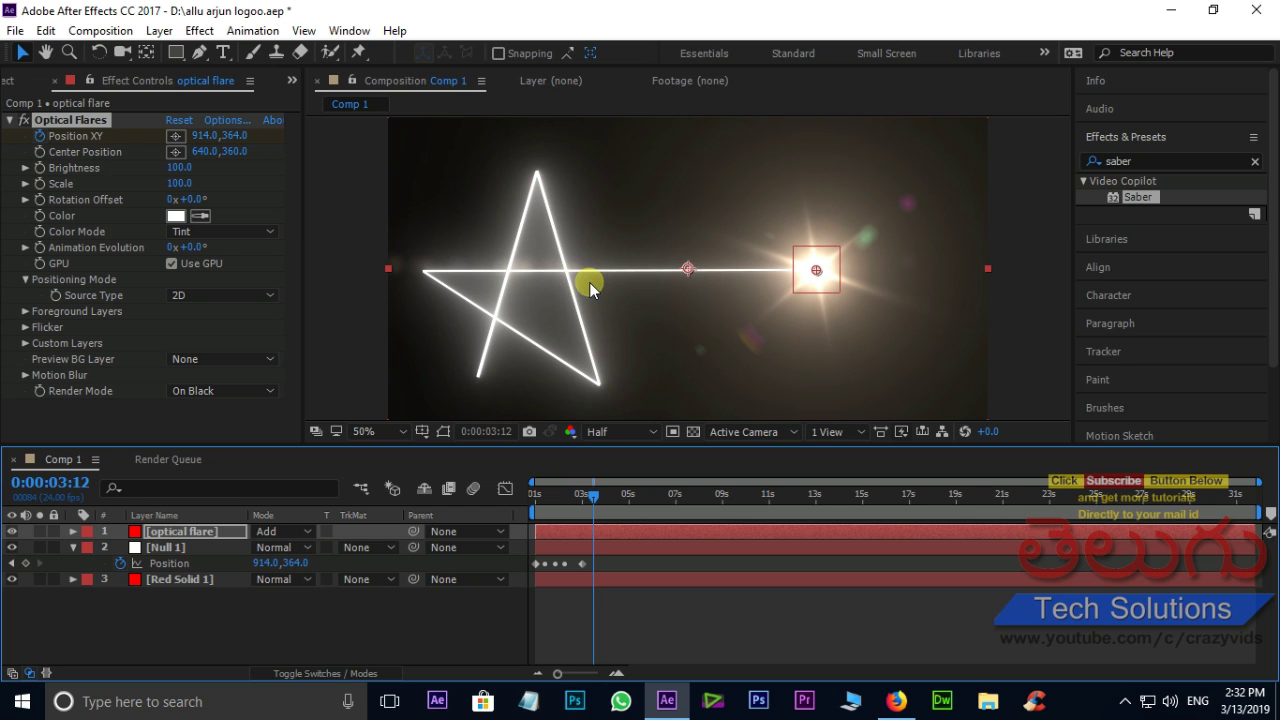
{"action": "left_click_drag", "start_coordinate": [580, 502], "coordinate": [503, 490]}
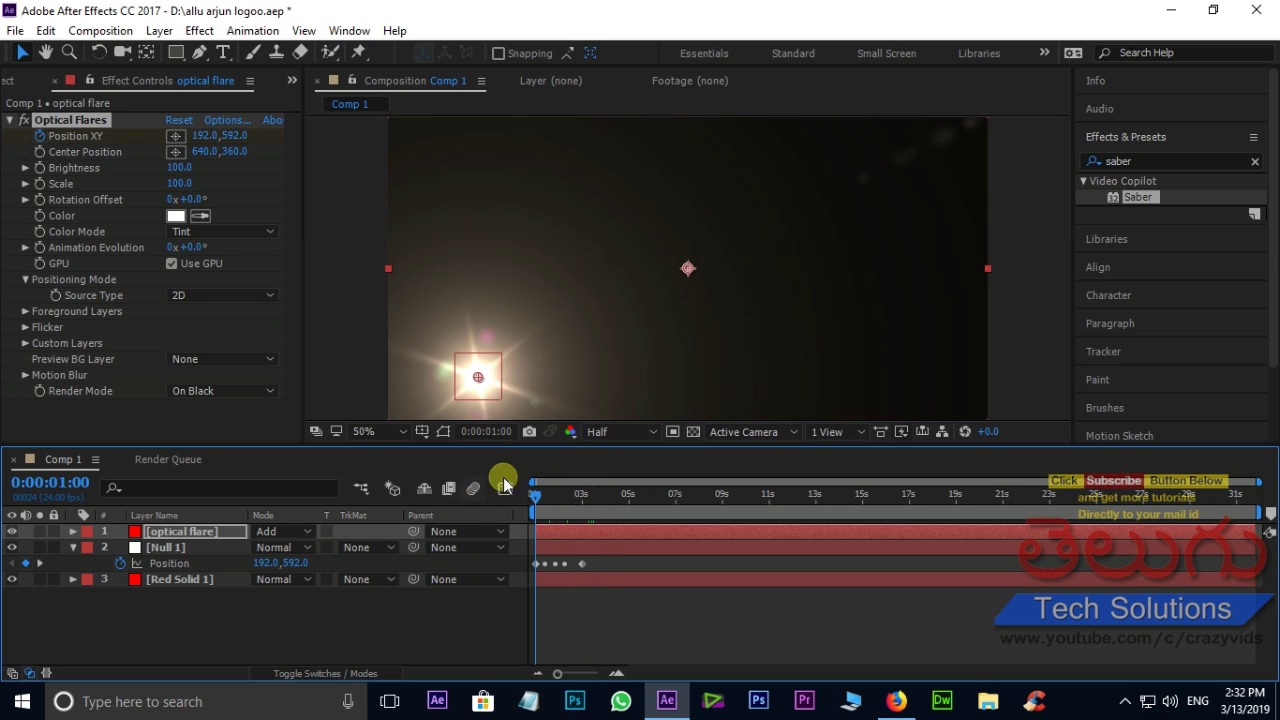
{"action": "key", "text": "space"}
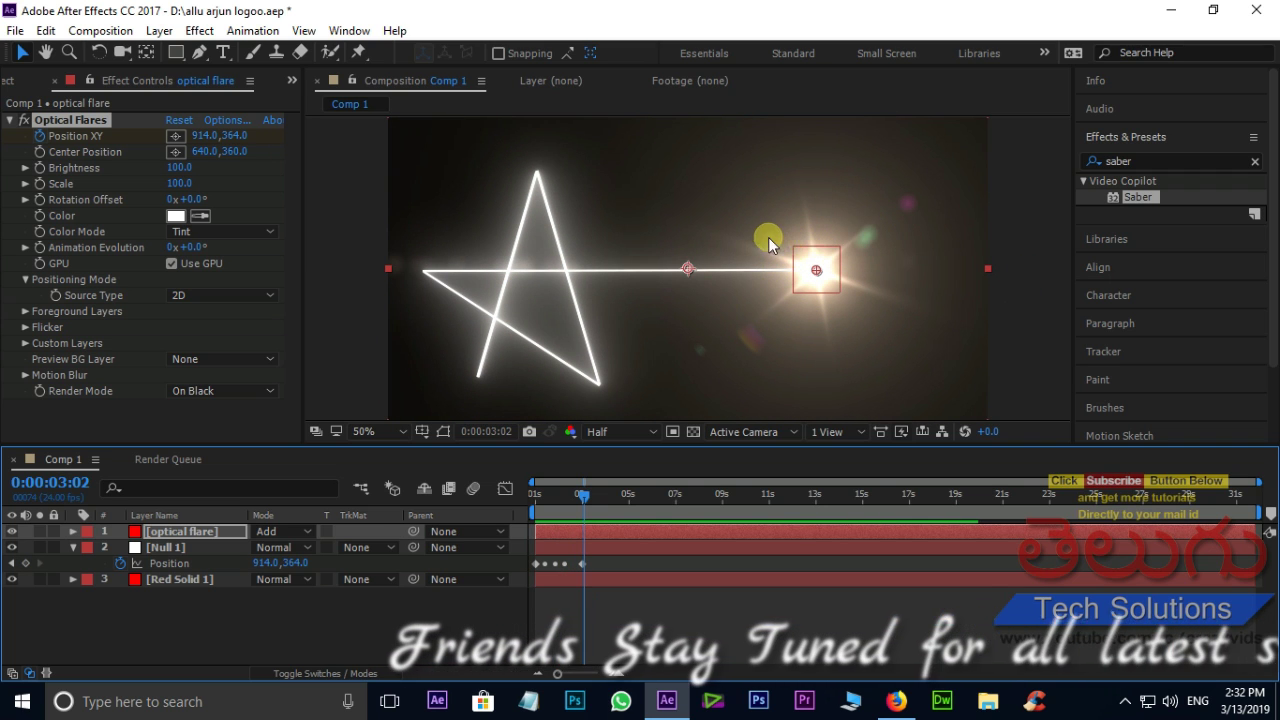
Reduce the Optical Flares brightness to 40 and preview the animation from 0:00:01:00.
{"action": "left_click_drag", "start_coordinate": [178, 172], "coordinate": [175, 173]}
{"action": "left_click", "coordinate": [175, 173]}
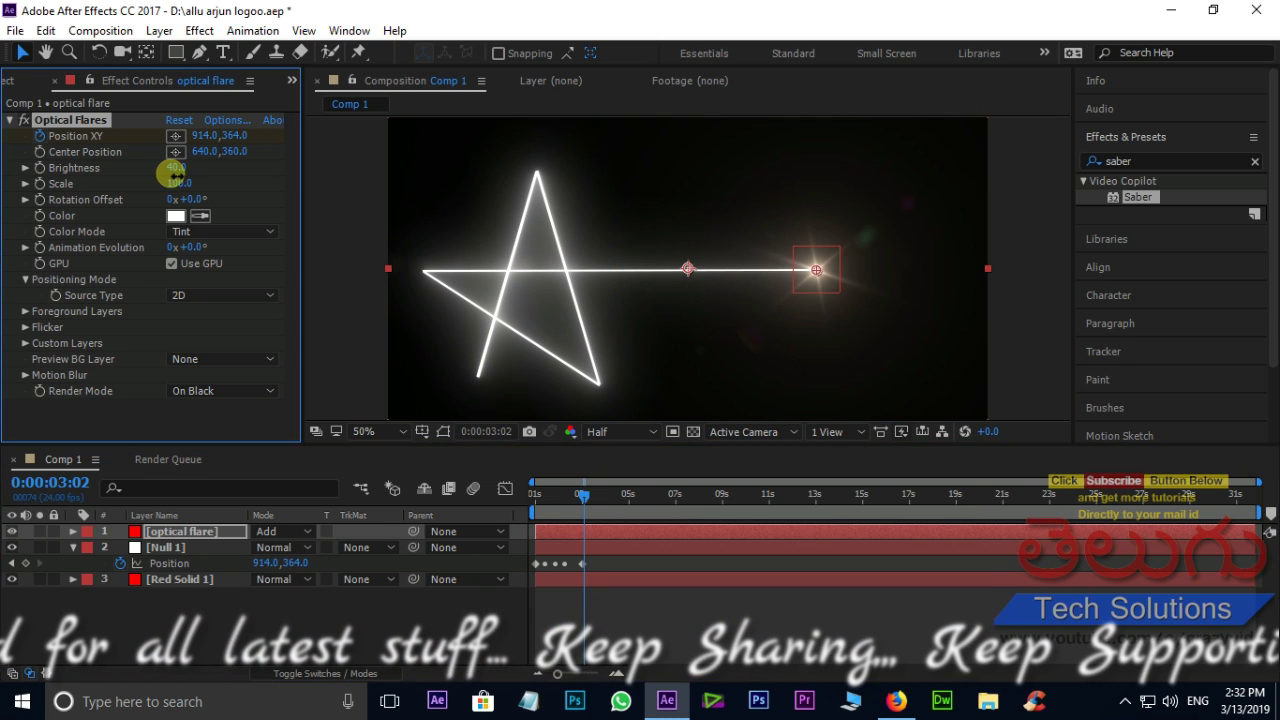
{"action": "scroll", "coordinate": [822, 294], "scroll_direction": "up", "scroll_amount": 1}
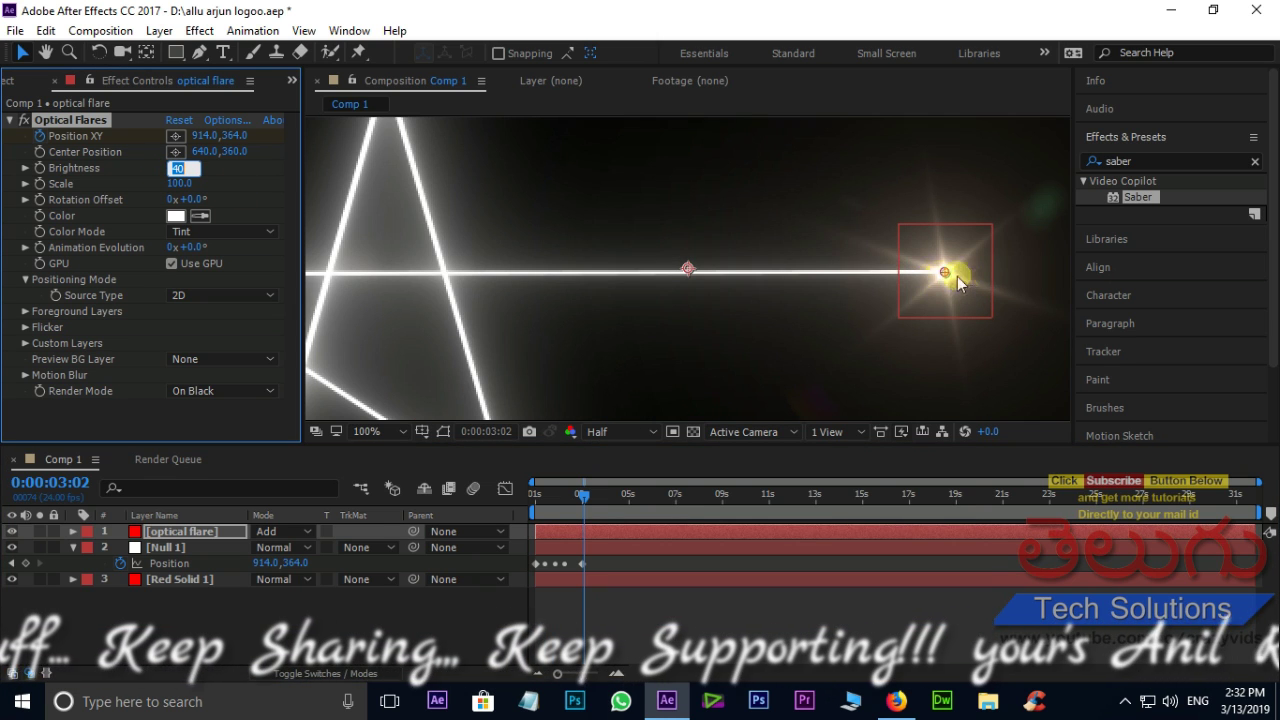
{"action": "left_click_drag", "start_coordinate": [583, 494], "coordinate": [535, 494]}
{"action": "scroll", "coordinate": [729, 223], "scroll_direction": "down", "scroll_amount": 1}
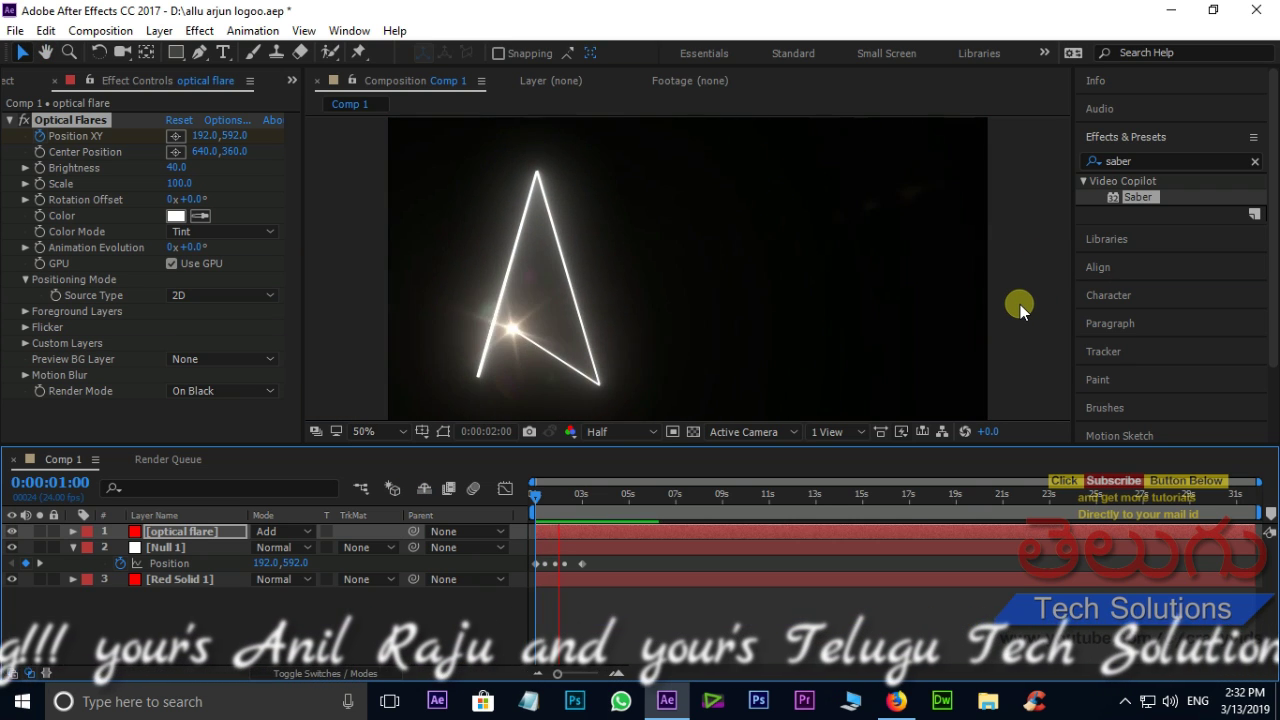
{"action": "key", "text": "space"}
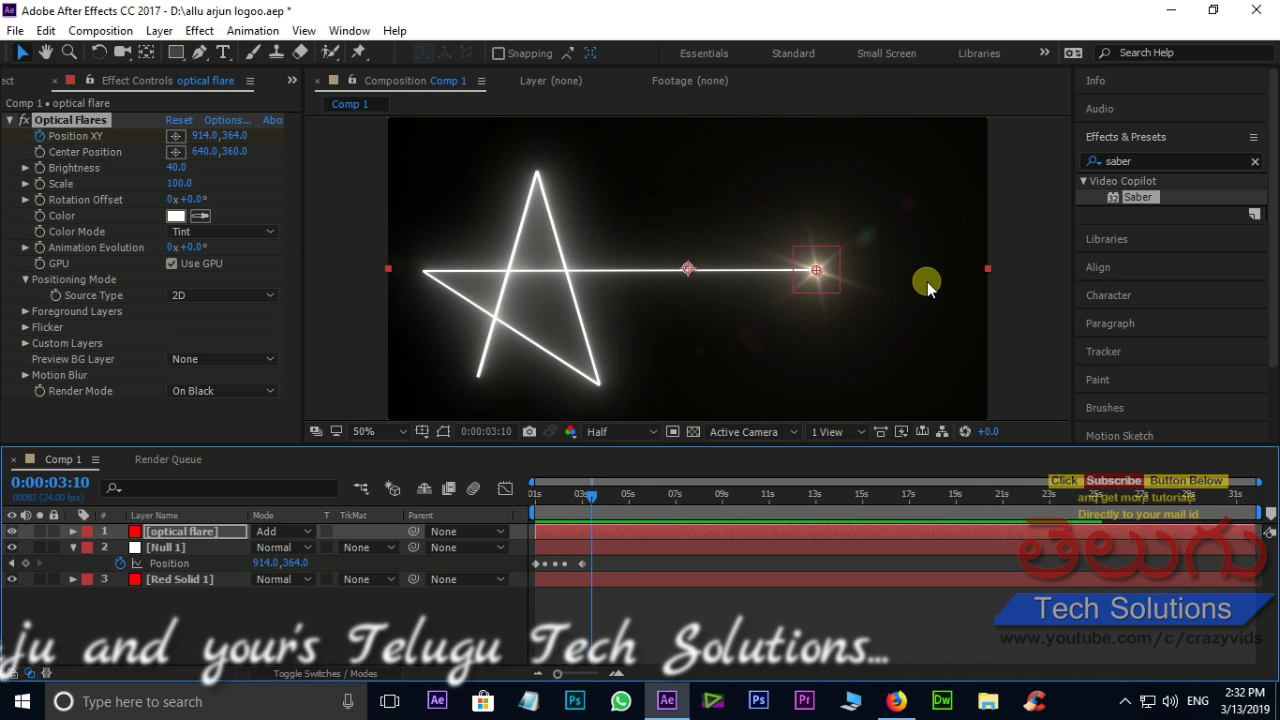
Collapse the null's properties and create another 1280 × 720 px red solid layer with the default settings.
{"action": "left_click", "coordinate": [72, 547]}
{"action": "right_click", "coordinate": [200, 607]}
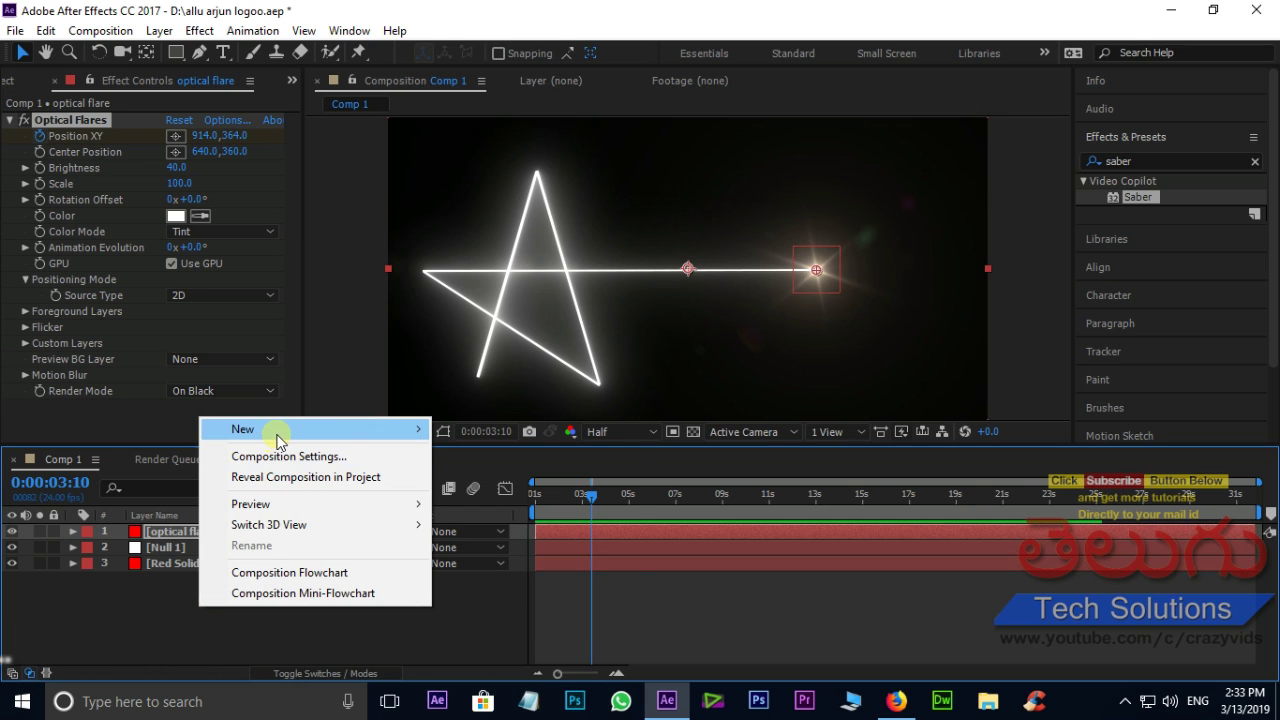
{"action": "mouse_move", "coordinate": [277, 429]}
{"action": "left_click", "coordinate": [476, 478]}
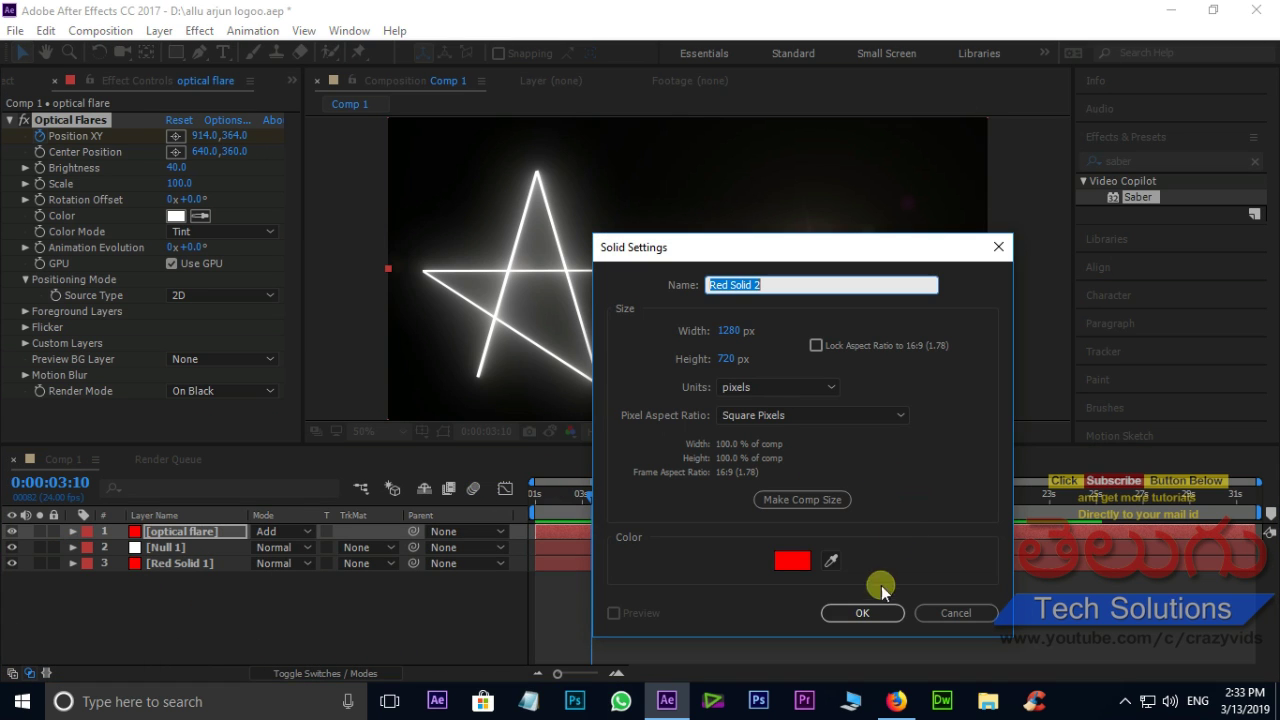
{"action": "left_click", "coordinate": [864, 609]}
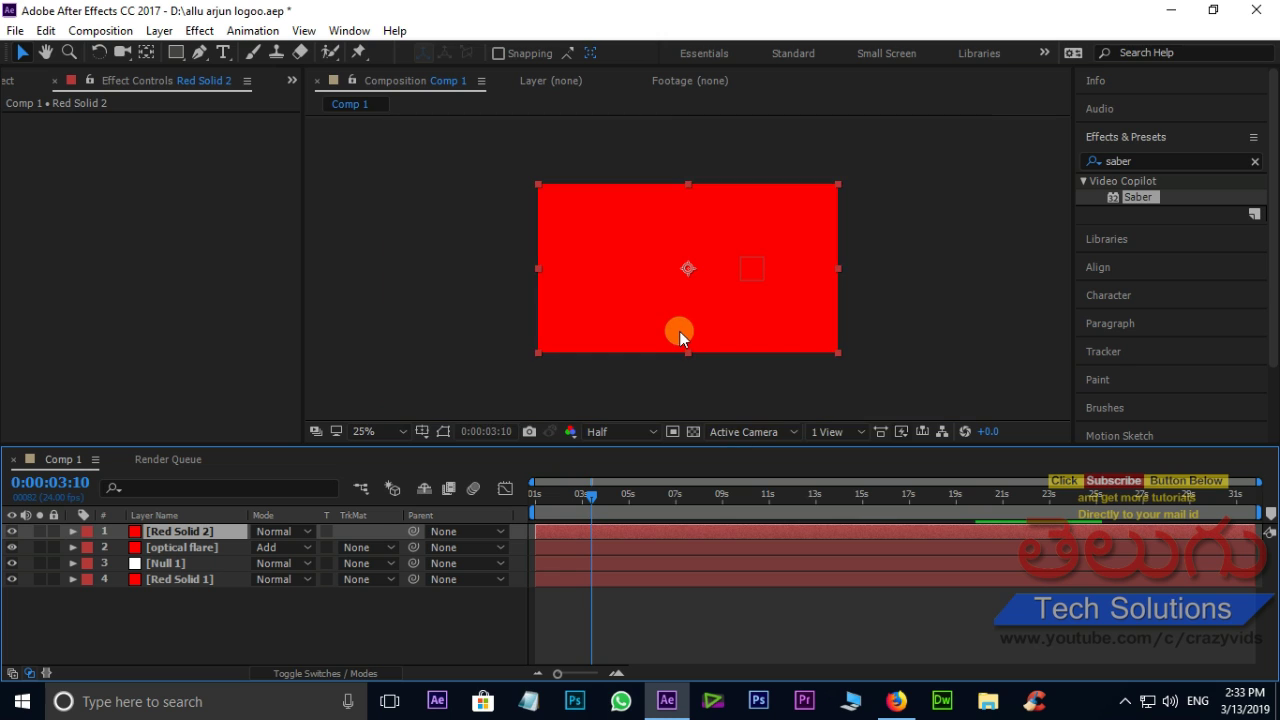
Hide the new solid and draw an open three-point inverted-V mask on it beside the star with the Pen tool, fine-tuning its points.
{"action": "left_click", "coordinate": [199, 54]}
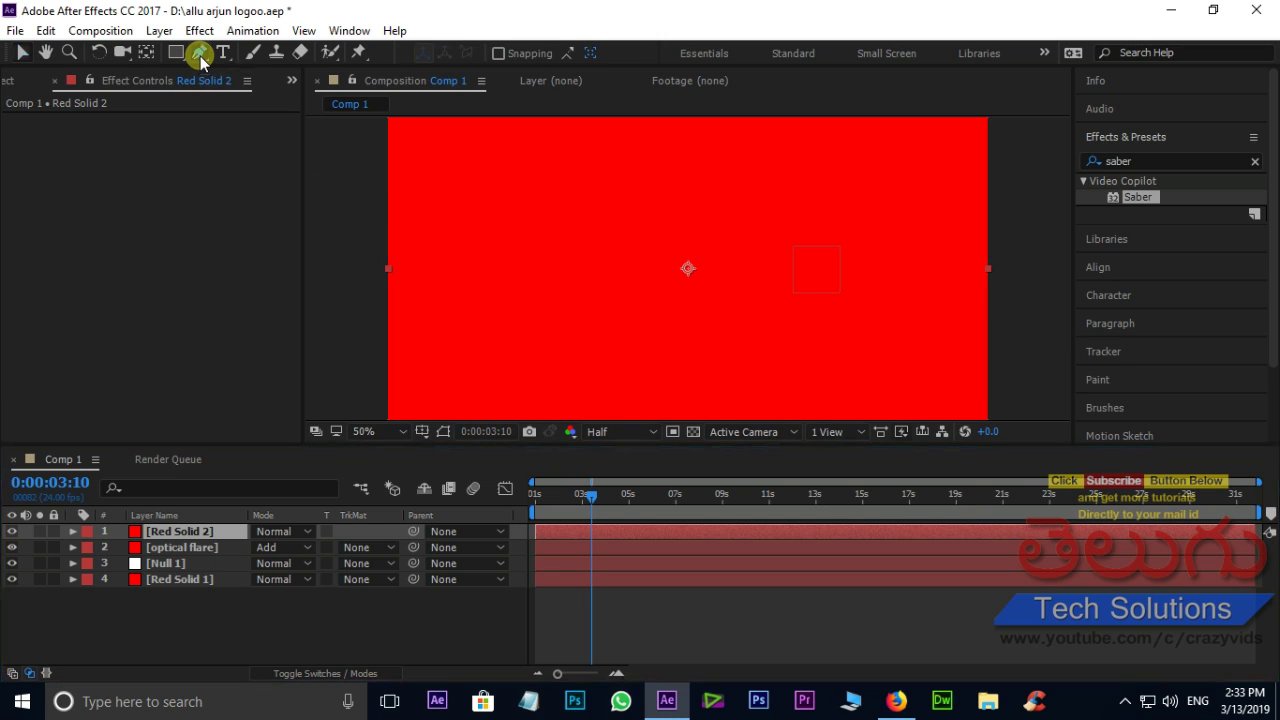
{"action": "left_click", "coordinate": [12, 535]}
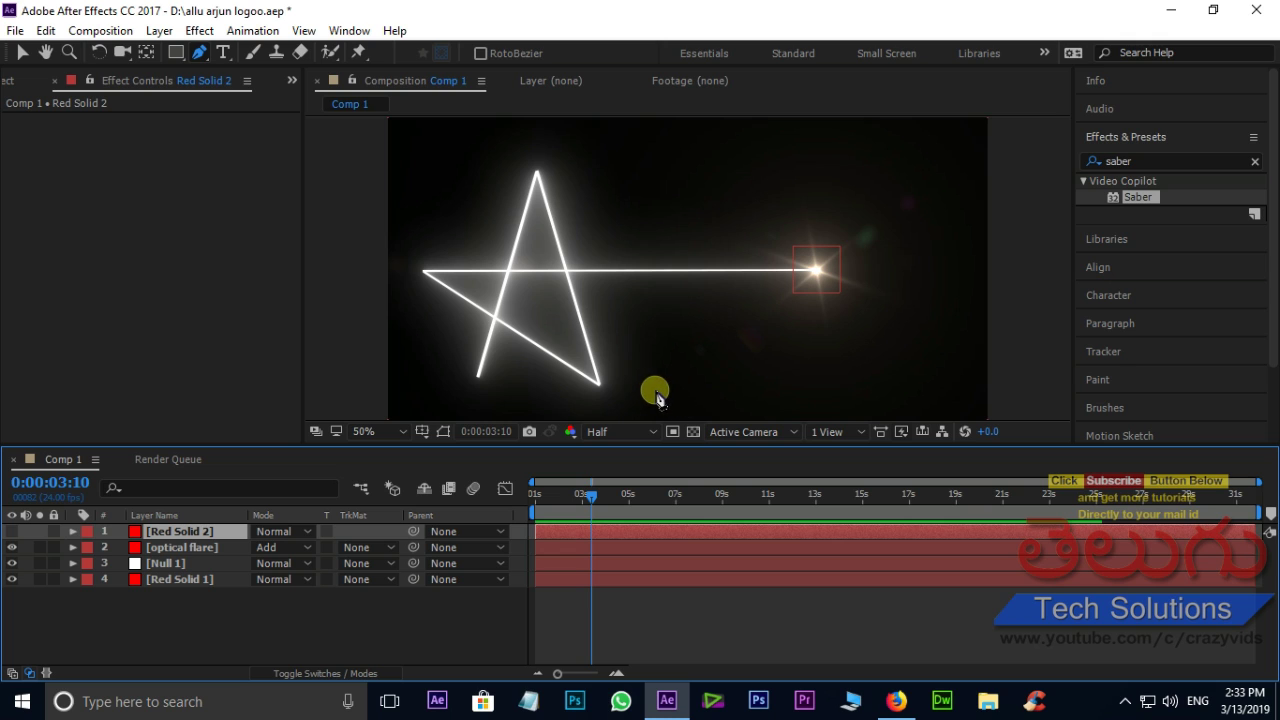
{"action": "left_click", "coordinate": [657, 389]}
{"action": "left_click", "coordinate": [709, 169]}
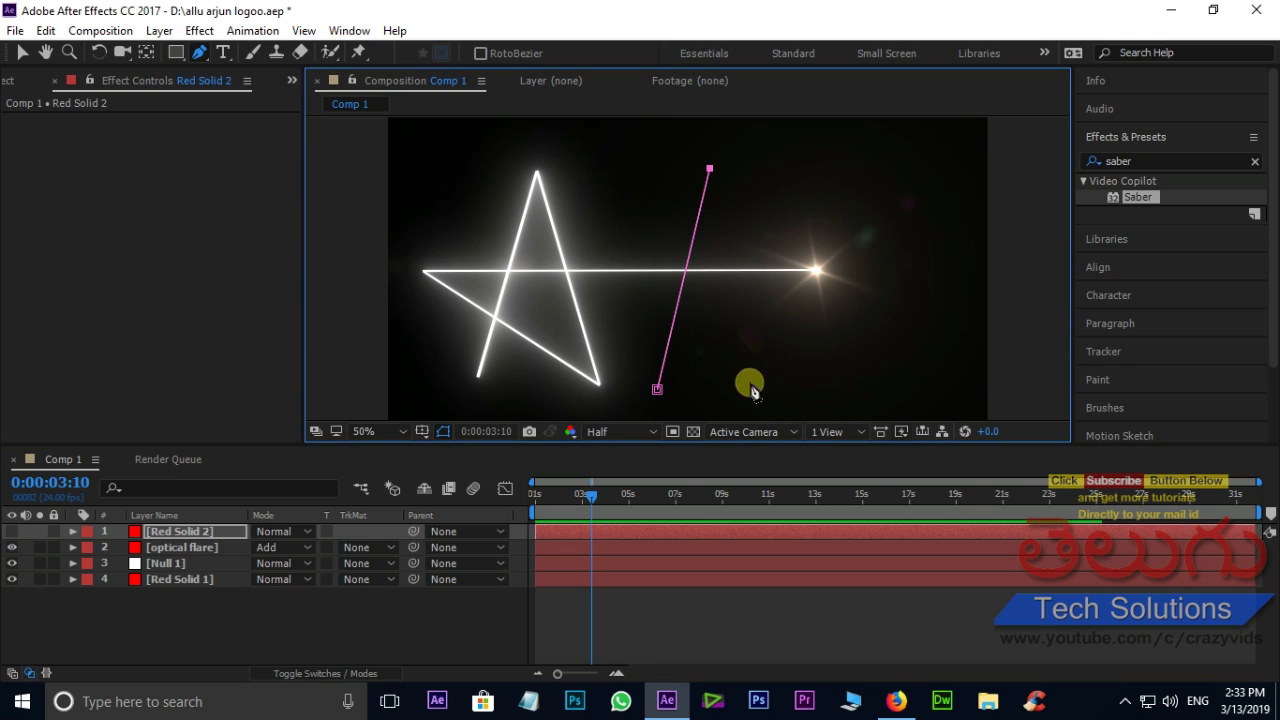
{"action": "left_click", "coordinate": [766, 386]}
{"action": "left_click_drag", "start_coordinate": [767, 386], "coordinate": [769, 388]}
{"action": "left_click_drag", "start_coordinate": [710, 168], "coordinate": [709, 162]}
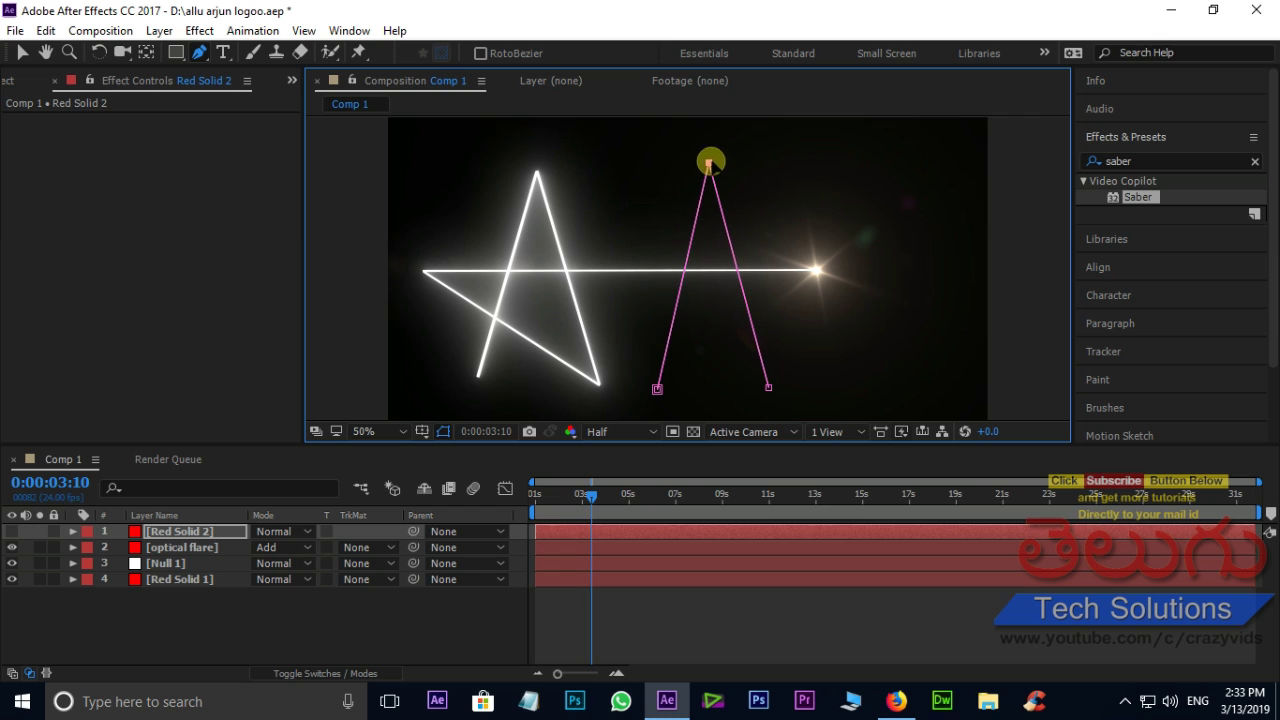
{"action": "left_click_drag", "start_coordinate": [657, 392], "coordinate": [663, 386]}
Show the new solid again, apply the Saber effect to it and choose the Narrow preset.
{"action": "key", "text": "v"}
{"action": "left_click_drag", "start_coordinate": [1140, 197], "coordinate": [12, 541]}
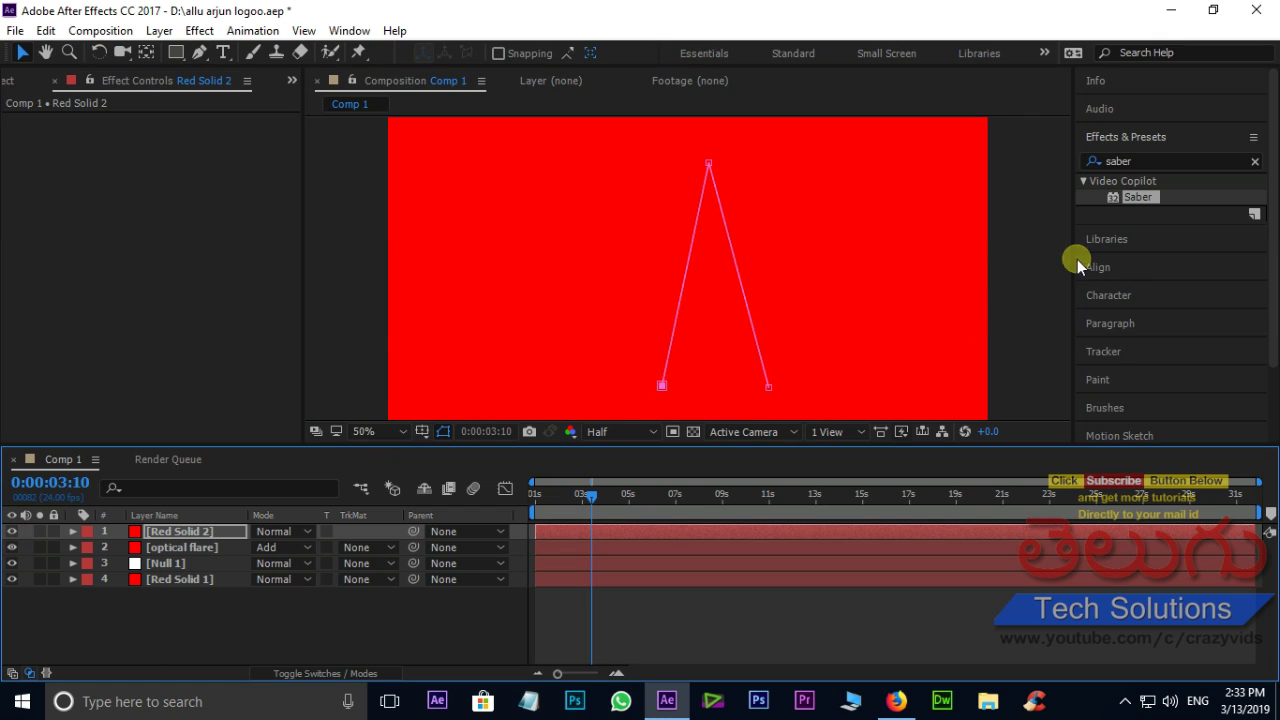
{"action": "double_click", "coordinate": [1140, 198]}
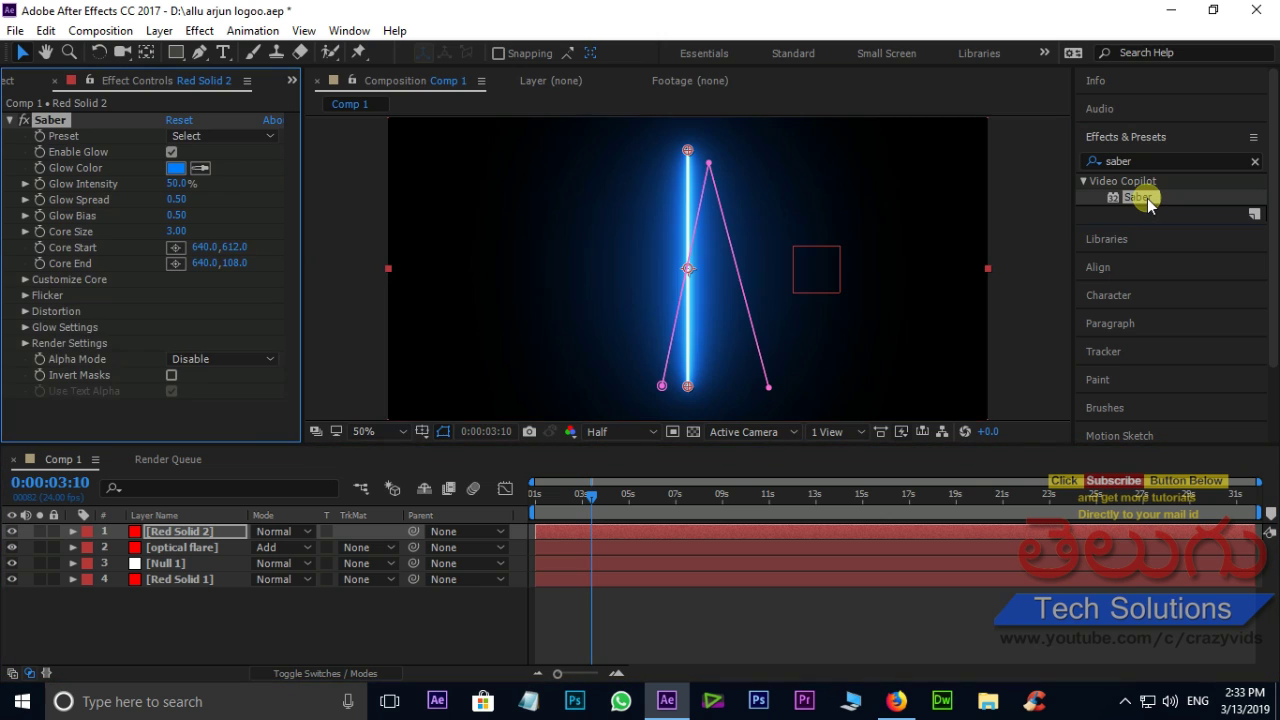
{"action": "left_click", "coordinate": [255, 140]}
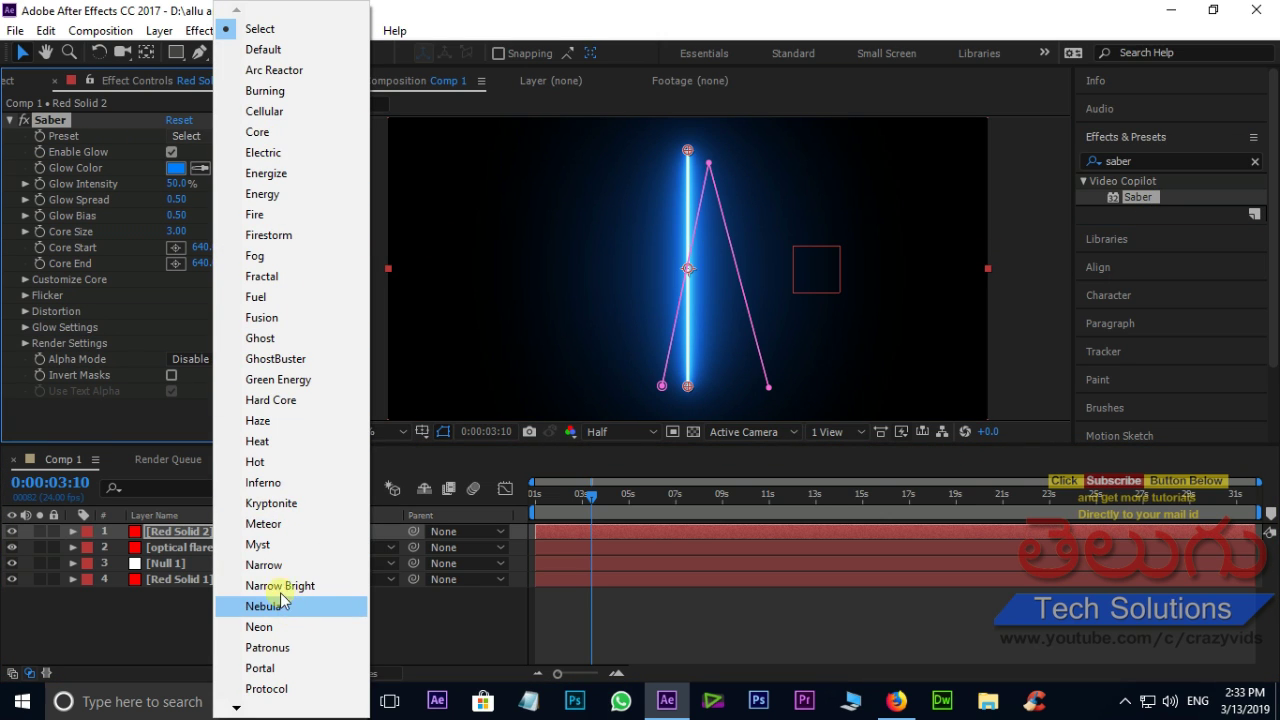
{"action": "left_click", "coordinate": [266, 566]}
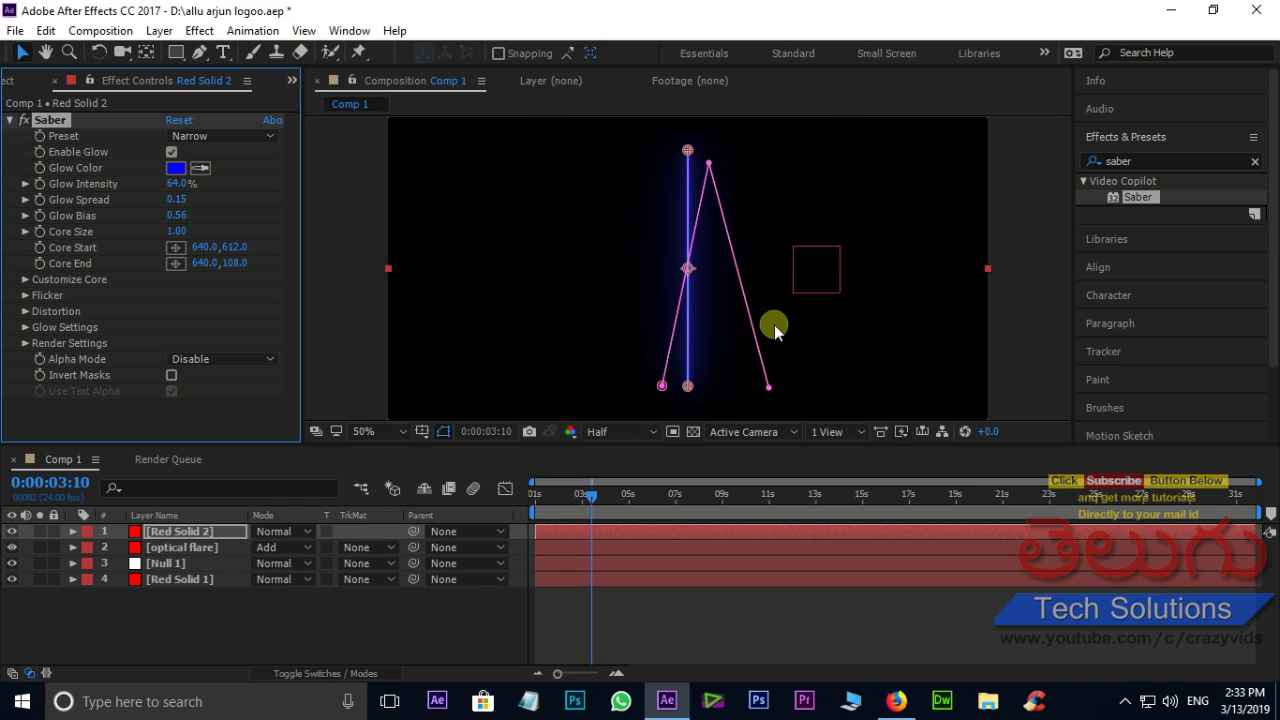
Change the second Saber's glow color to white and set its Core Size to 3.90.
{"action": "left_click", "coordinate": [176, 168]}
{"action": "left_click_drag", "start_coordinate": [889, 380], "coordinate": [705, 240]}
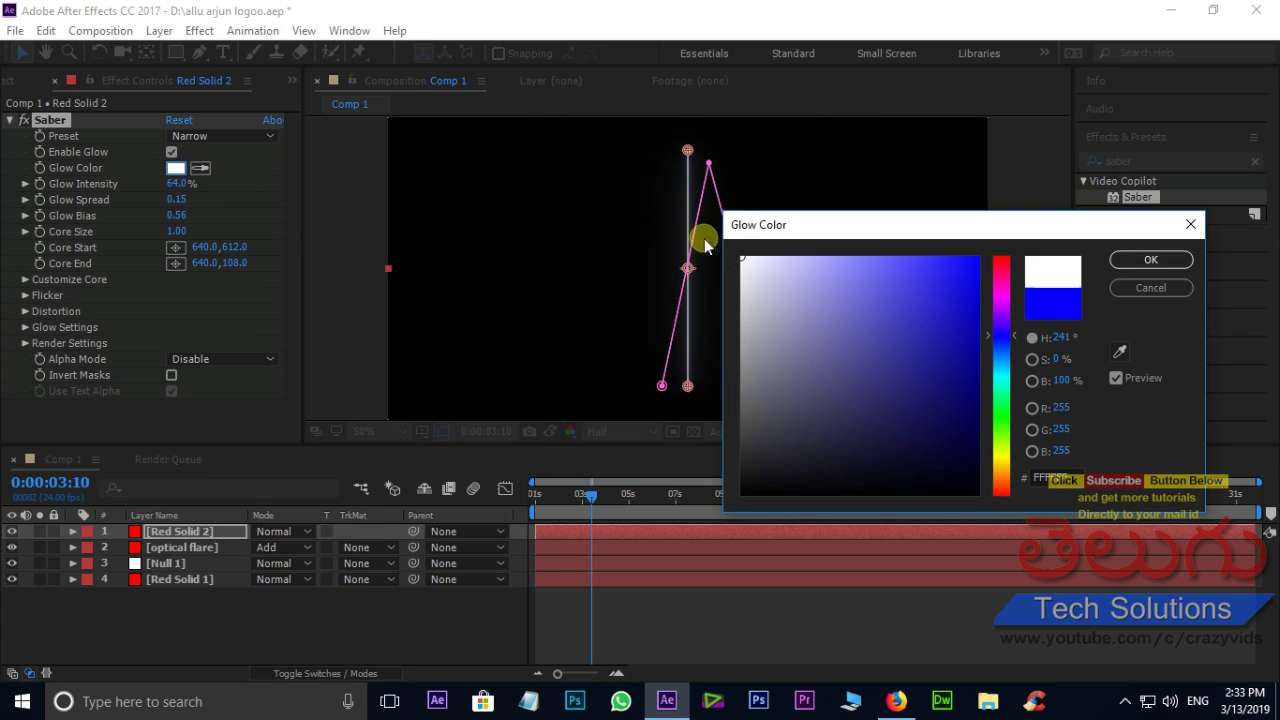
{"action": "left_click", "coordinate": [1127, 262]}
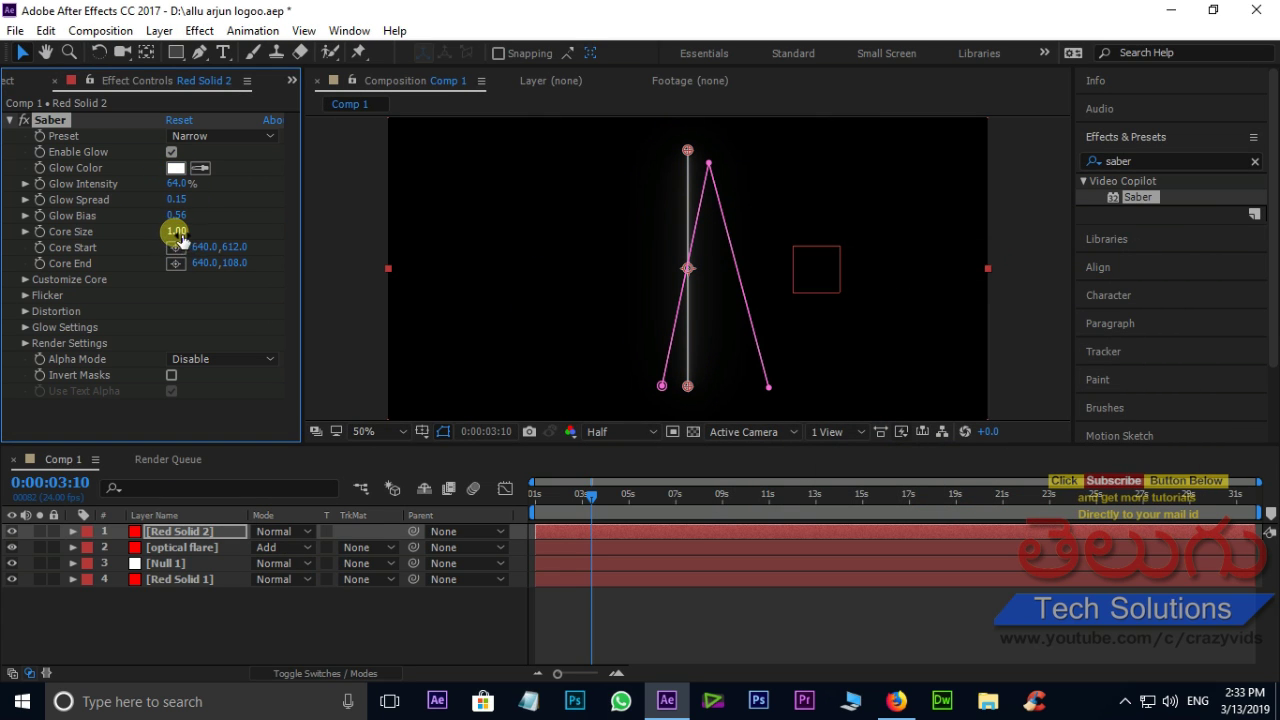
{"action": "left_click_drag", "start_coordinate": [176, 231], "coordinate": [204, 231]}
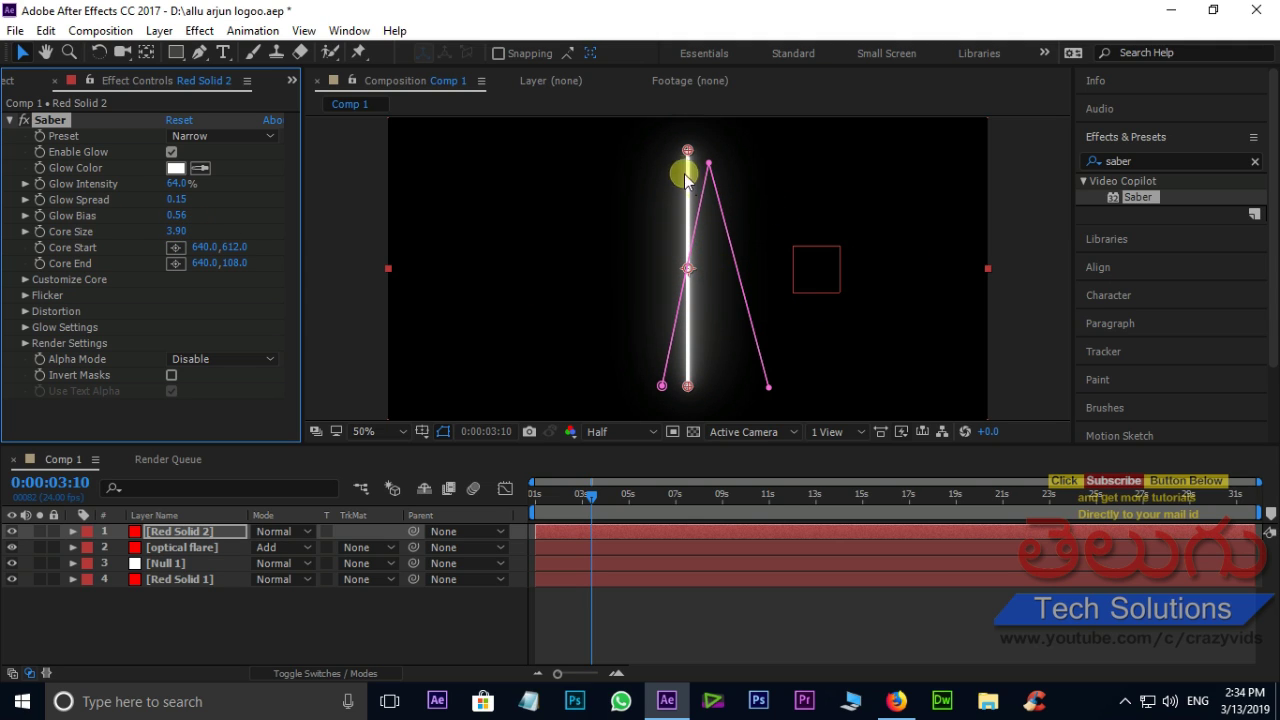
Set Saber's Core Type to Layer Masks so the glow follows the inverted-V mask.
{"action": "left_click", "coordinate": [26, 280]}
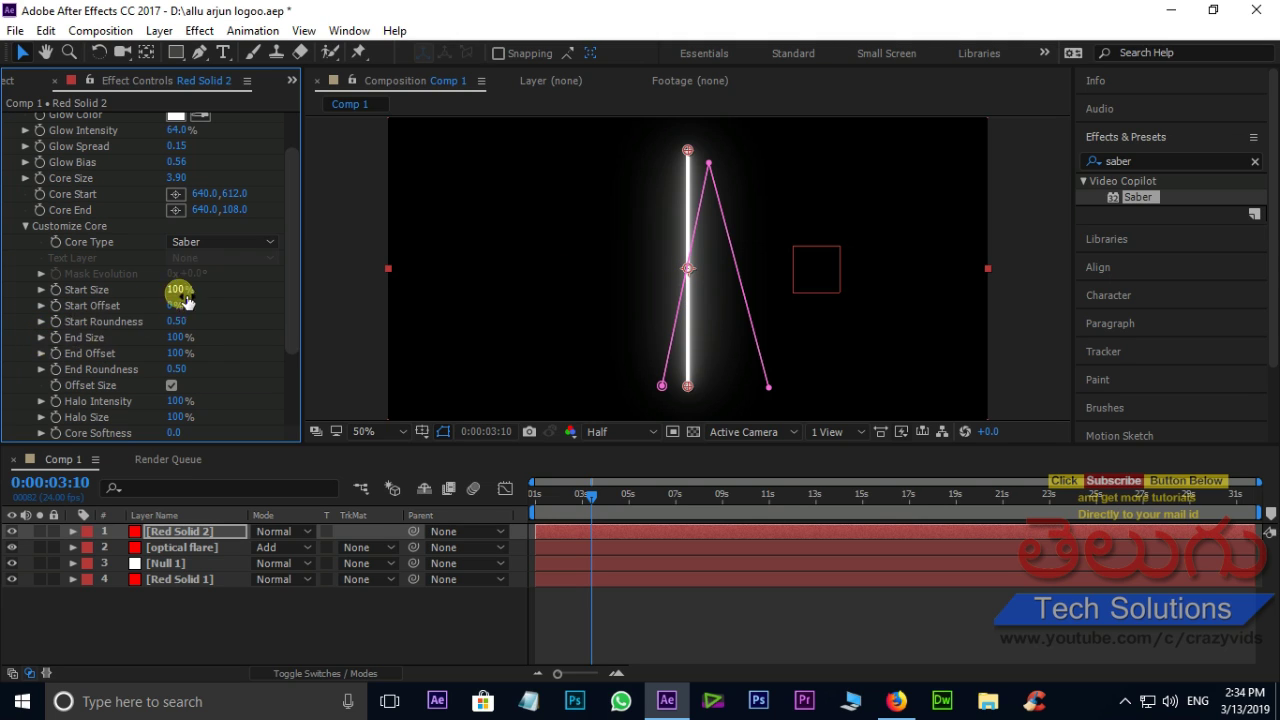
{"action": "left_click", "coordinate": [262, 247]}
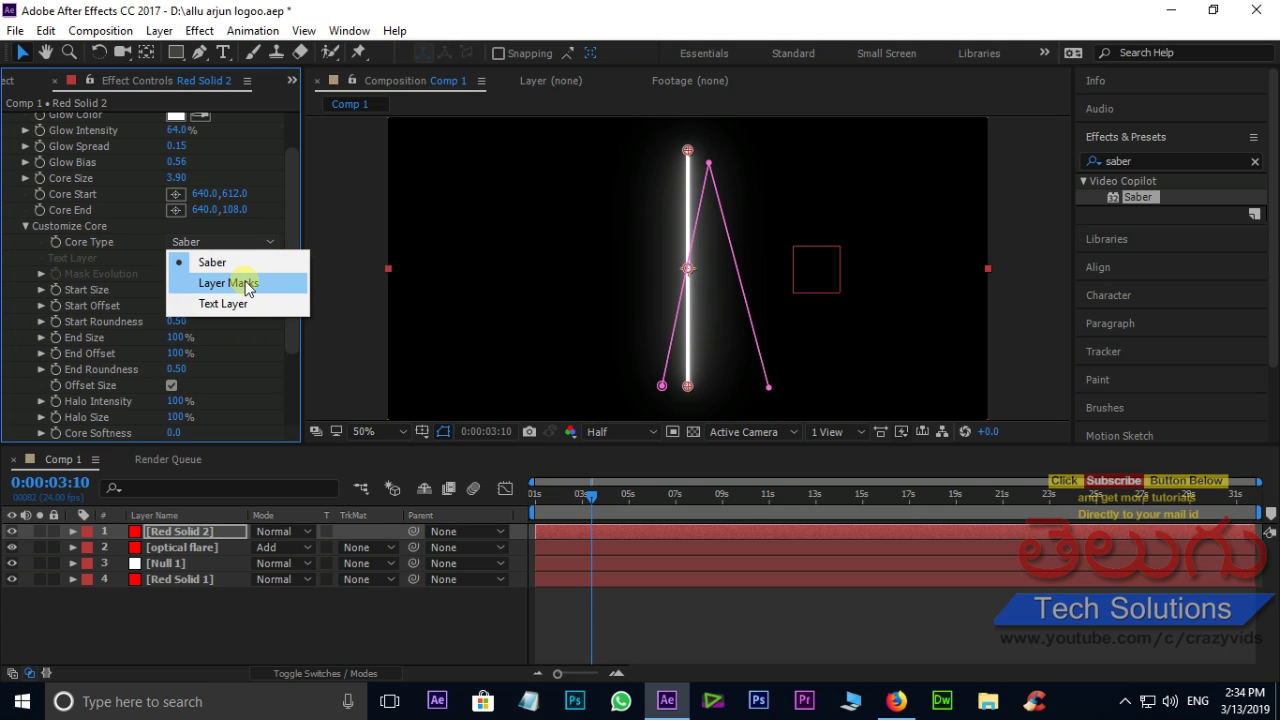
{"action": "left_click", "coordinate": [248, 284]}
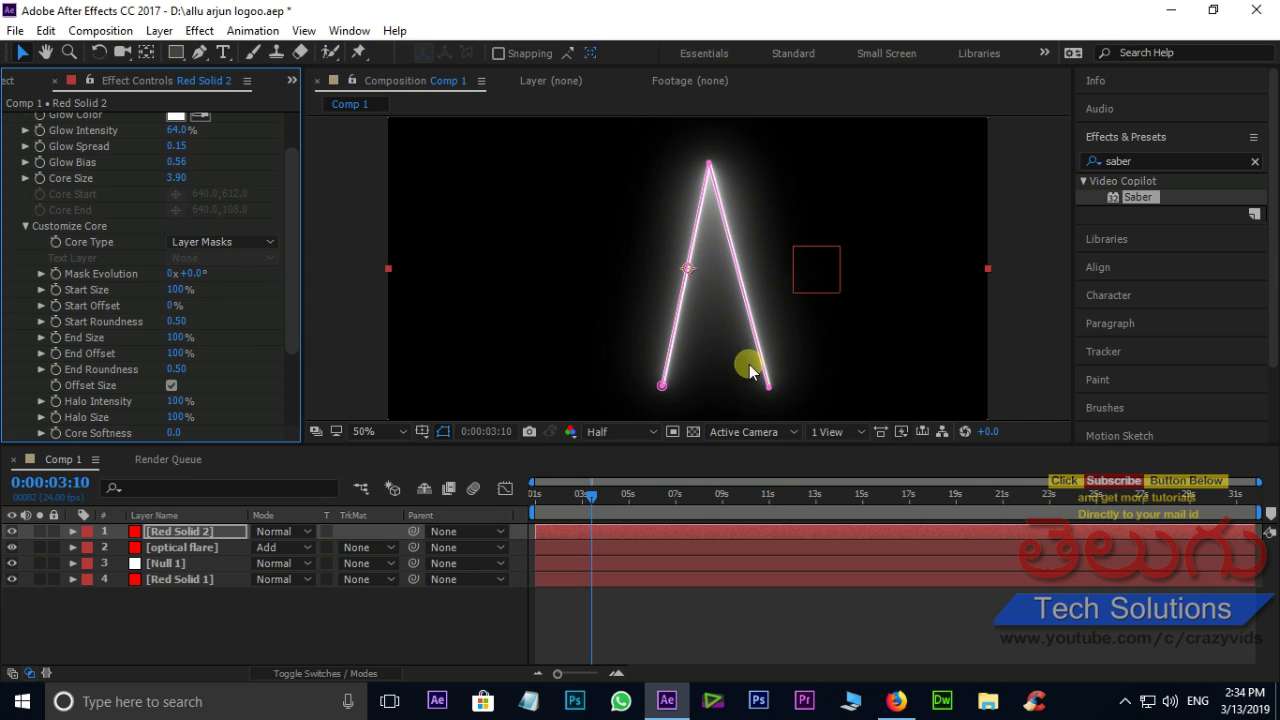
Set Saber's End Size to 77% and keyframe End Offset from 0% at 0:00:02:04 to 100% at 0:00:03:20.
{"action": "left_click_drag", "start_coordinate": [591, 494], "coordinate": [563, 495]}
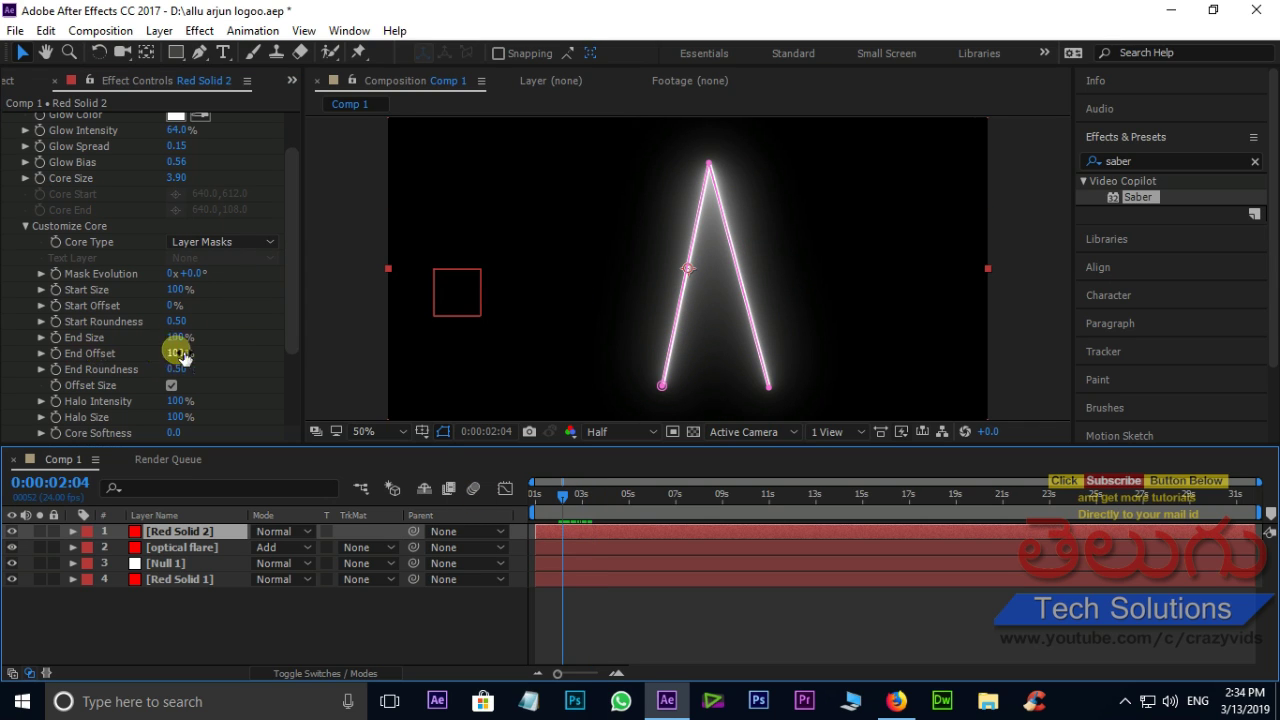
{"action": "left_click_drag", "start_coordinate": [184, 340], "coordinate": [175, 338]}
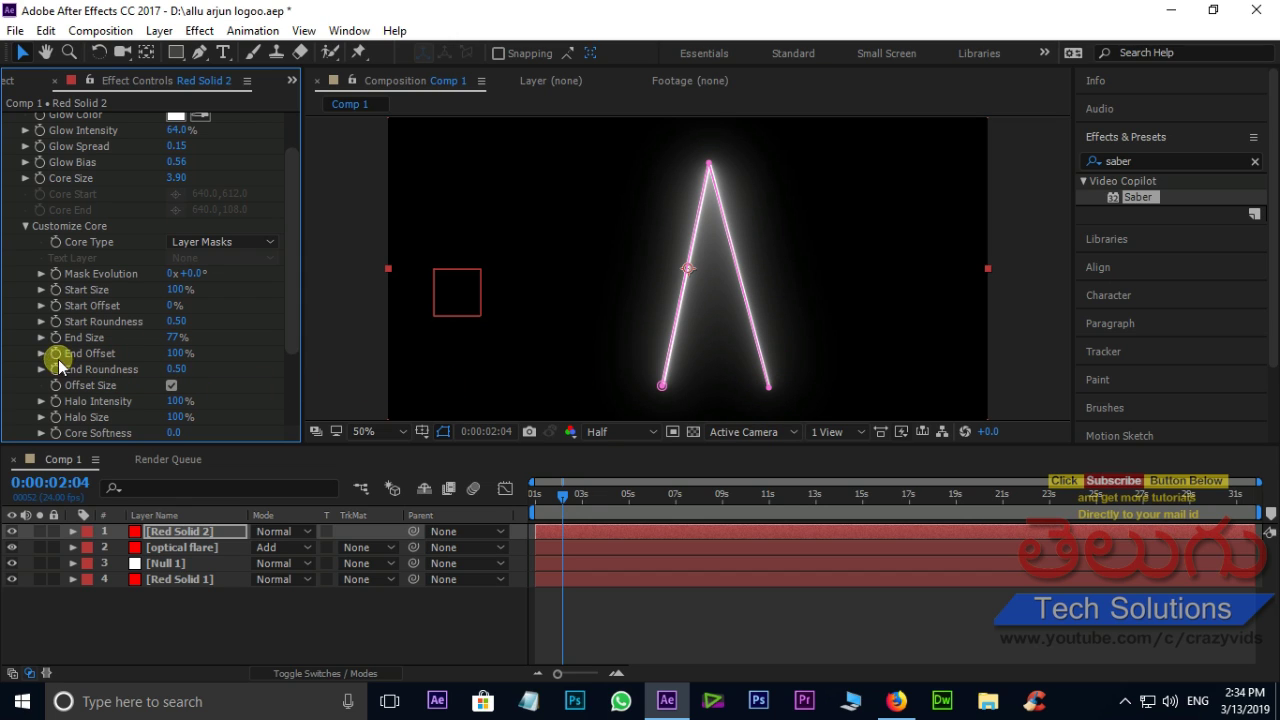
{"action": "left_click_drag", "start_coordinate": [177, 353], "coordinate": [18, 372]}
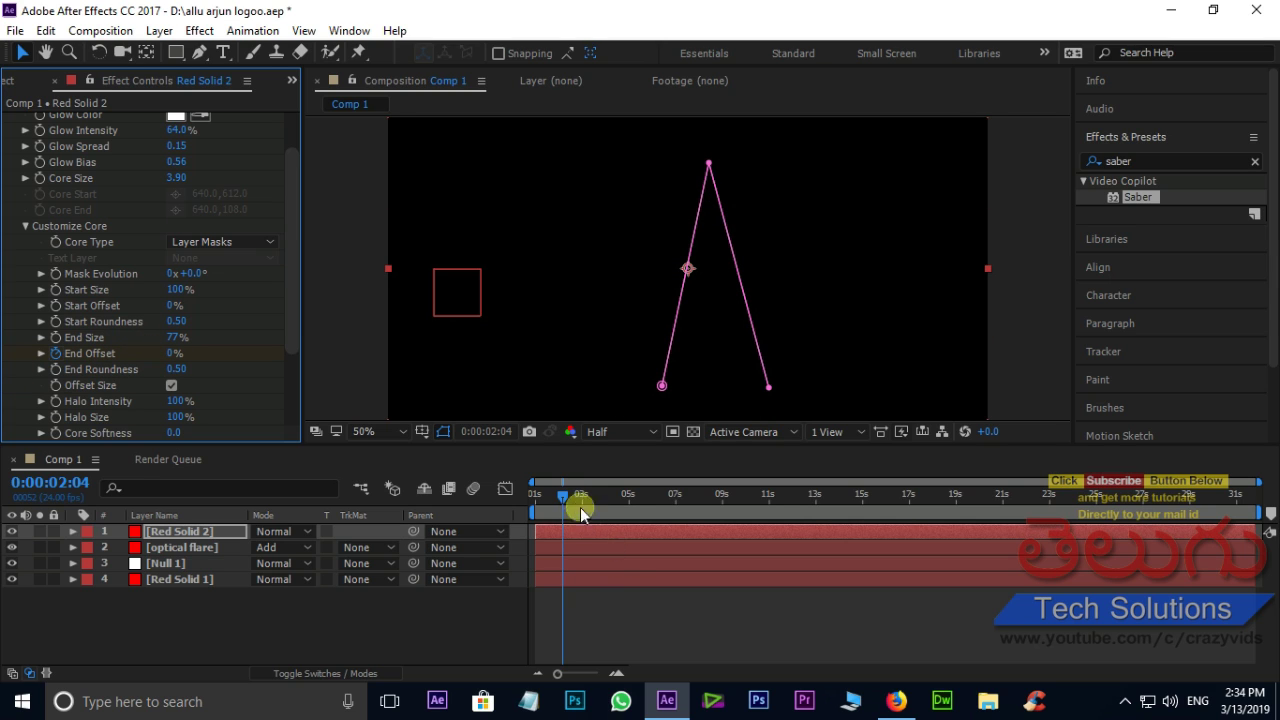
{"action": "left_click_drag", "start_coordinate": [563, 494], "coordinate": [603, 494]}
{"action": "left_click", "coordinate": [237, 400]}
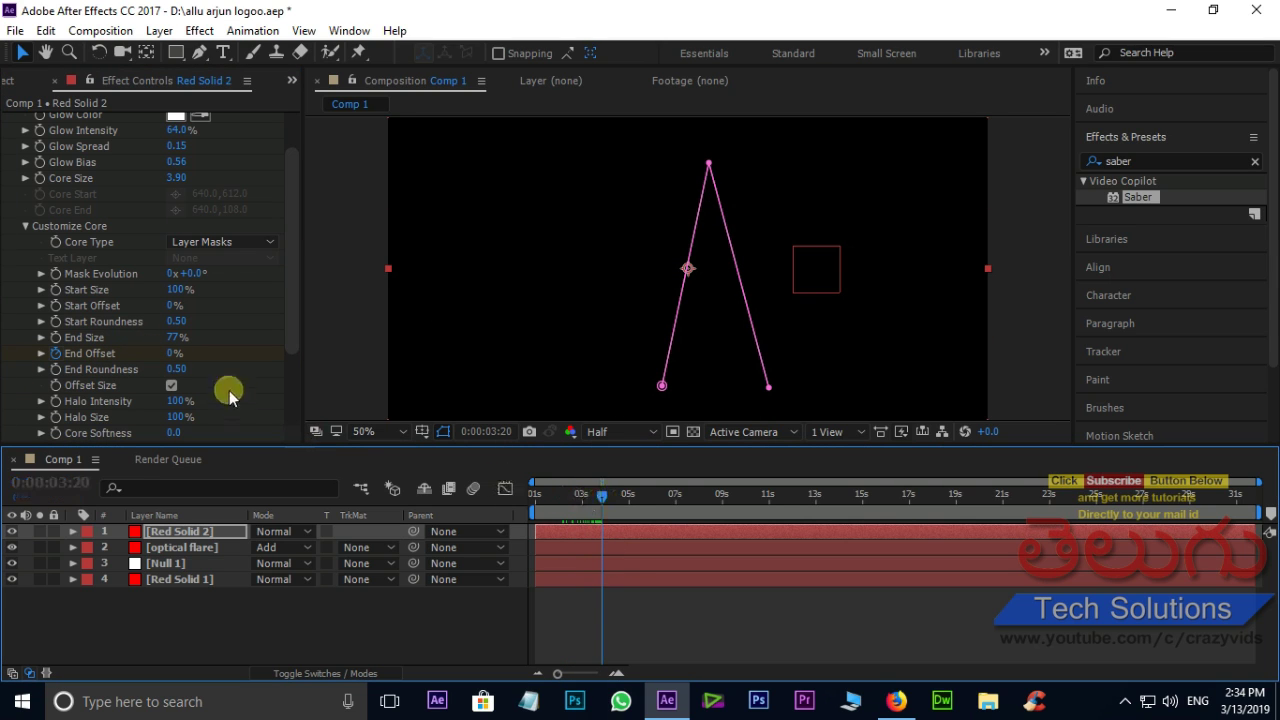
{"action": "left_click_drag", "start_coordinate": [175, 353], "coordinate": [289, 351]}
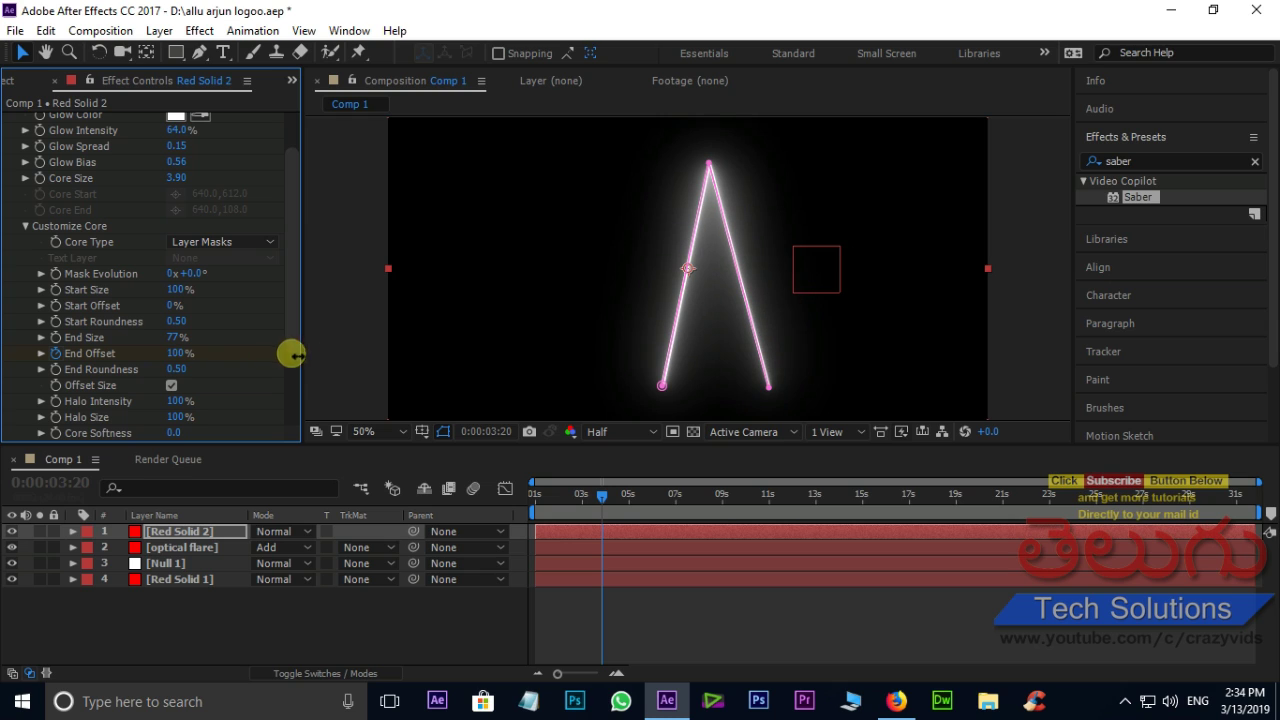
Shift Red Solid 2 slightly later in time, reveal its keyframes and go to the first End Offset keyframe at 0:00:02:08.
{"action": "left_click", "coordinate": [593, 495]}
{"action": "left_click_drag", "start_coordinate": [611, 530], "coordinate": [615, 531]}
{"action": "key", "text": "u"}
{"action": "key", "text": "j"}
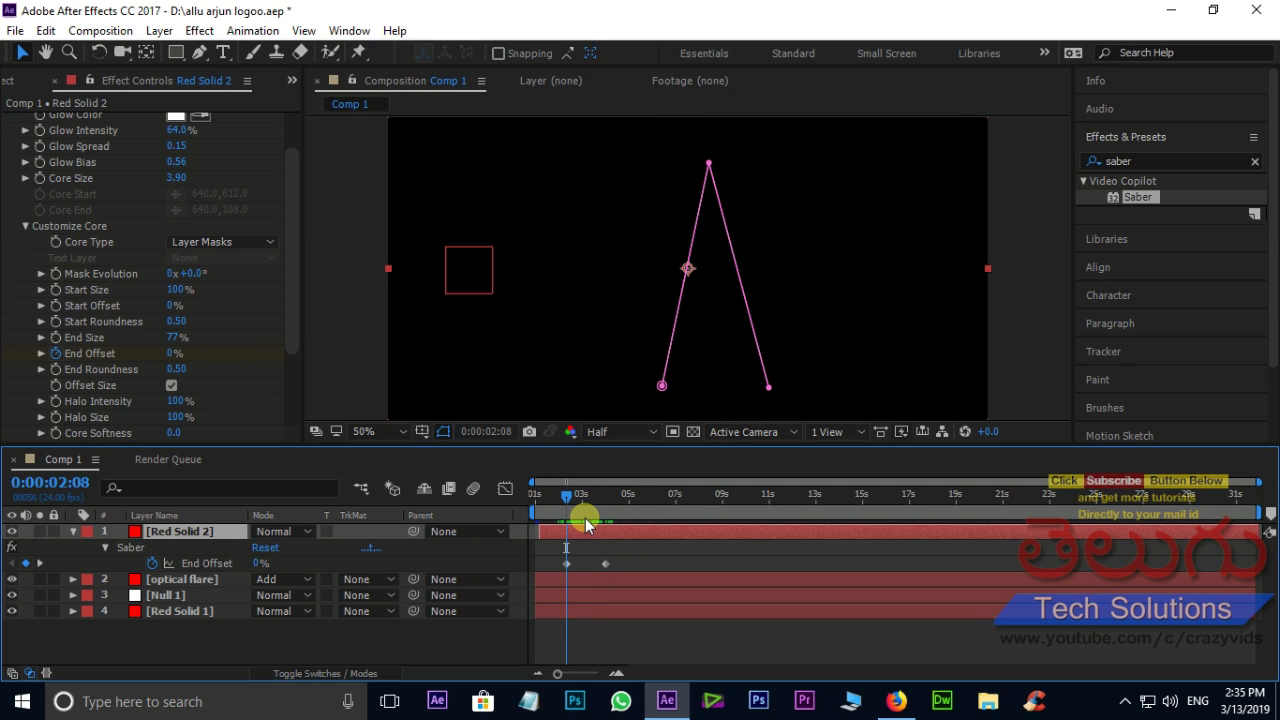
Create a new null object and move its anchor point to the middle of its square.
{"action": "right_click", "coordinate": [210, 652]}
{"action": "mouse_move", "coordinate": [279, 475]}
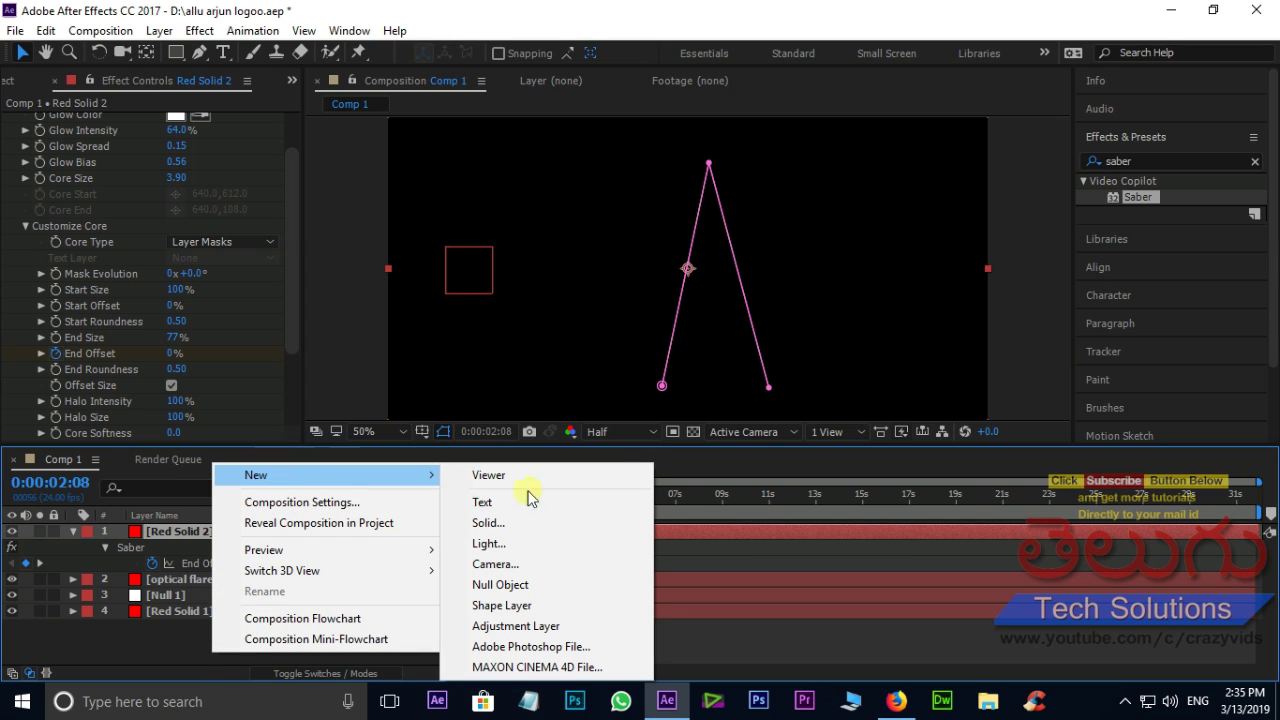
{"action": "left_click", "coordinate": [512, 583]}
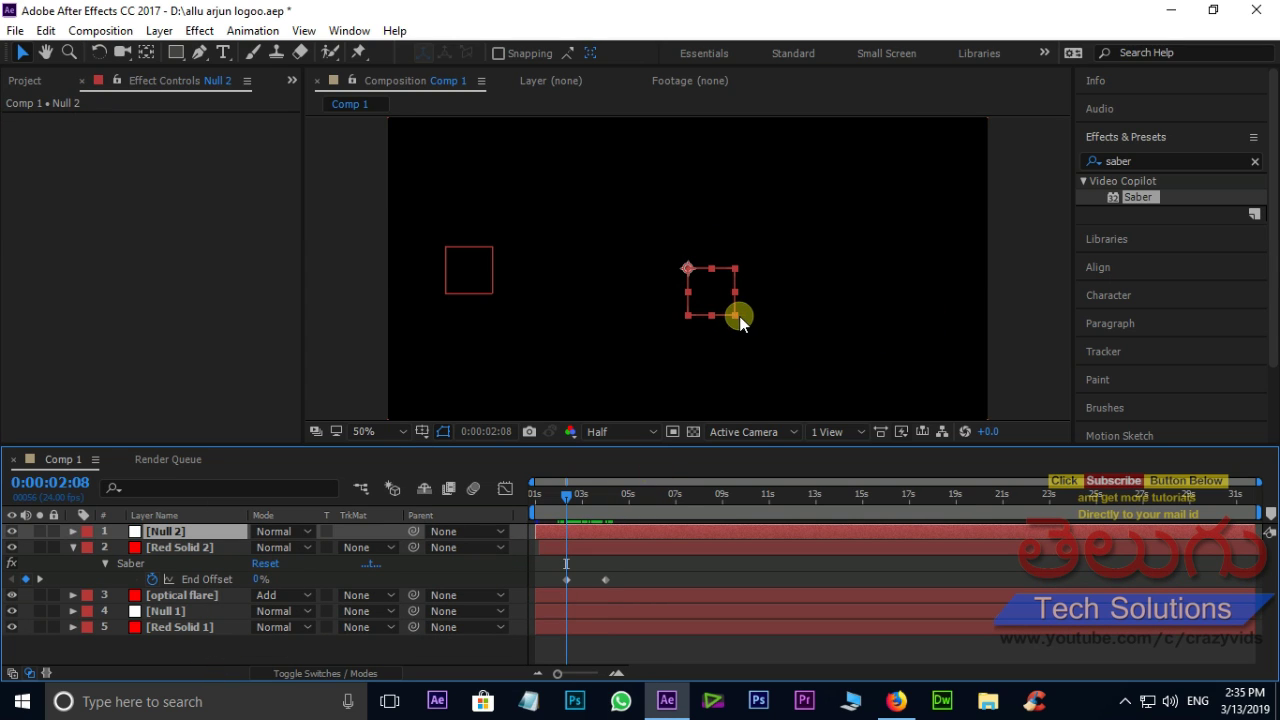
{"action": "key", "text": "y"}
{"action": "left_click_drag", "start_coordinate": [686, 268], "coordinate": [715, 299]}
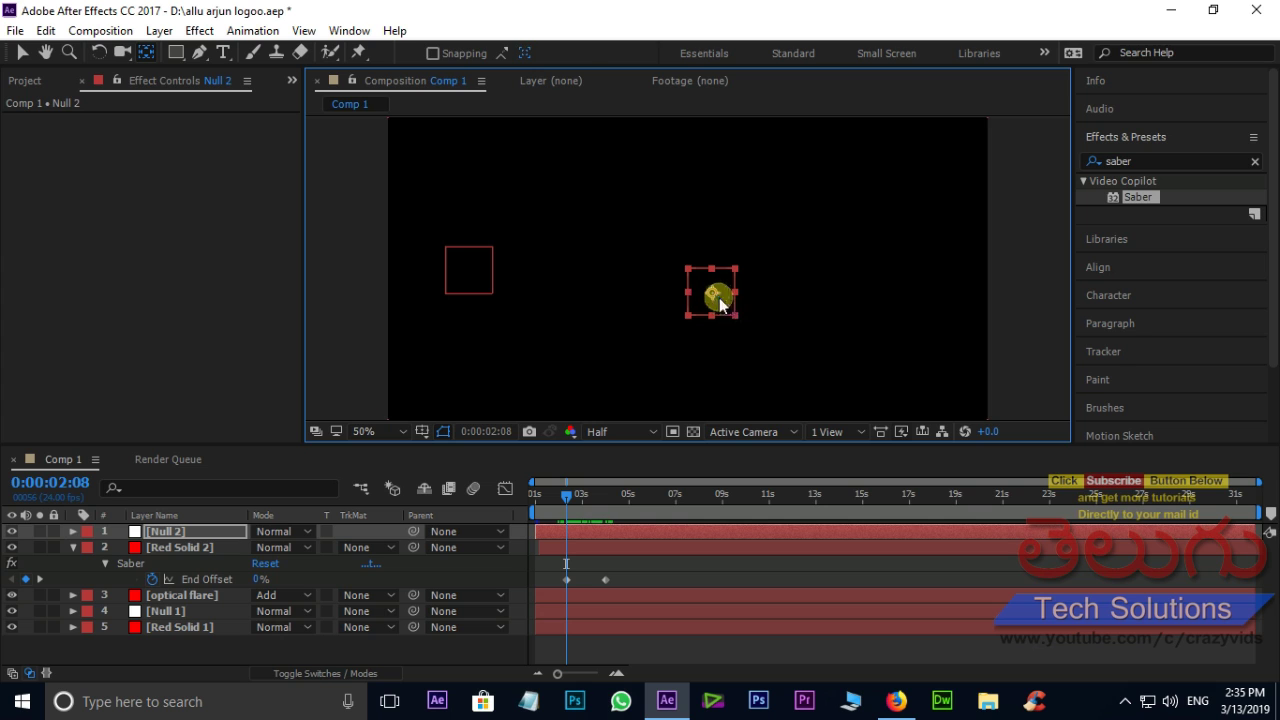
Copy the Mask Path of Mask 1 on Red Solid 2.
{"action": "left_click", "coordinate": [72, 548]}
{"action": "left_click", "coordinate": [72, 548]}
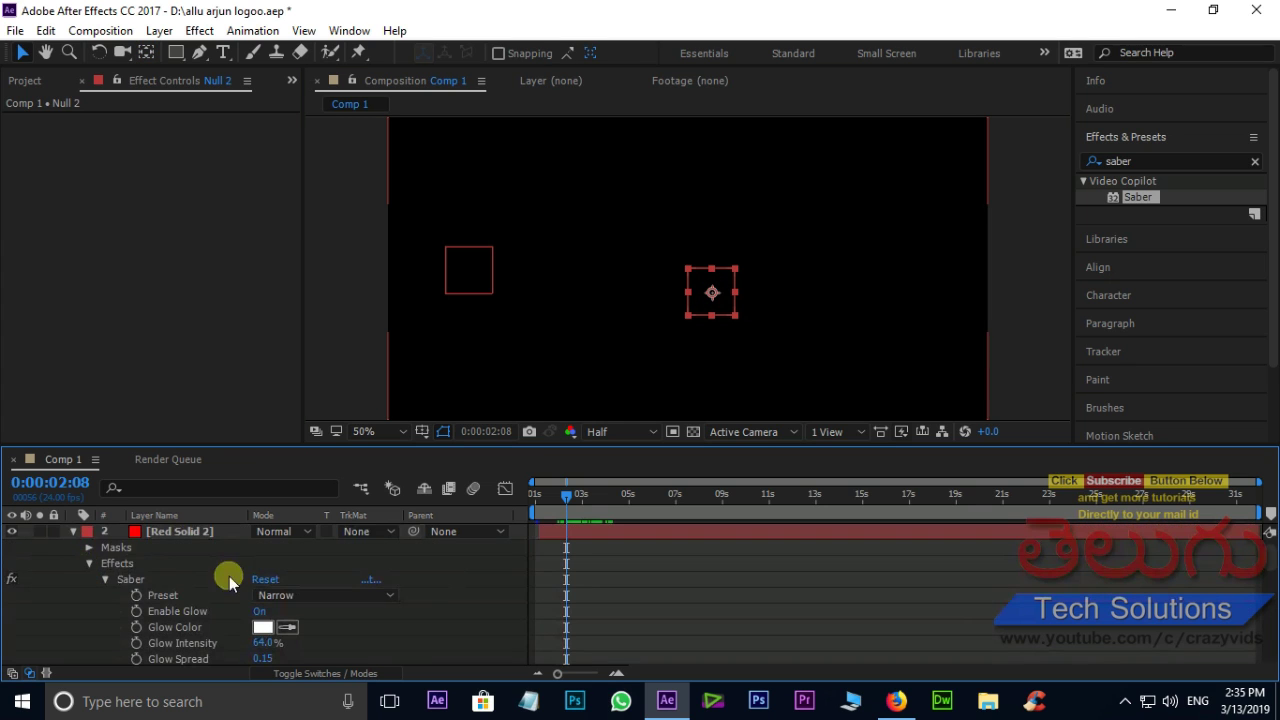
{"action": "left_click", "coordinate": [89, 564]}
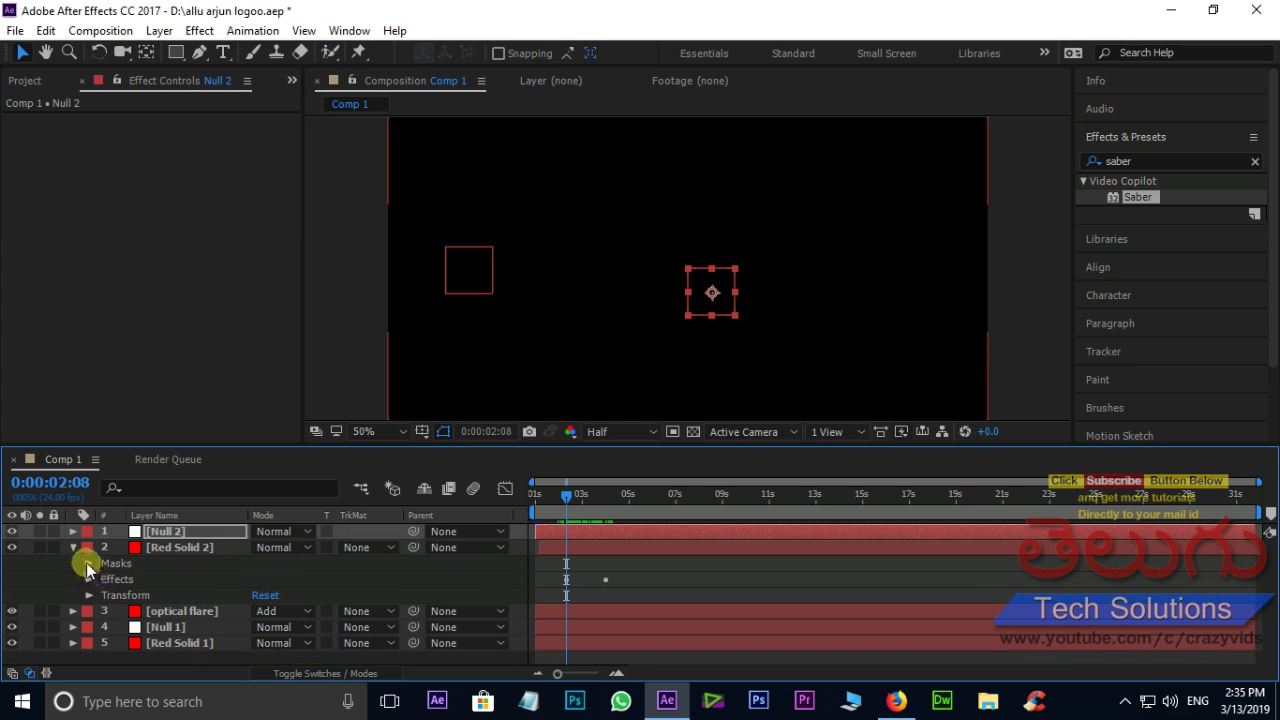
{"action": "left_click", "coordinate": [89, 564]}
{"action": "left_click", "coordinate": [105, 579]}
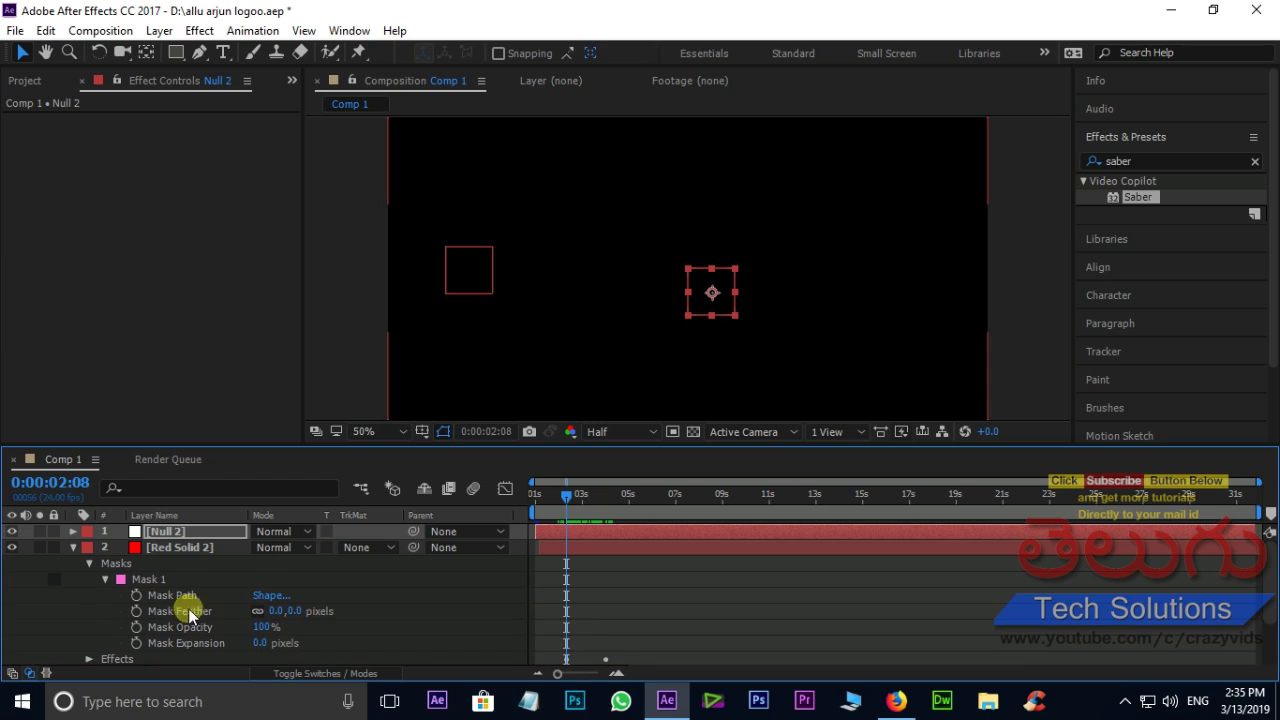
{"action": "left_click", "coordinate": [176, 595]}
{"action": "left_click", "coordinate": [46, 31]}
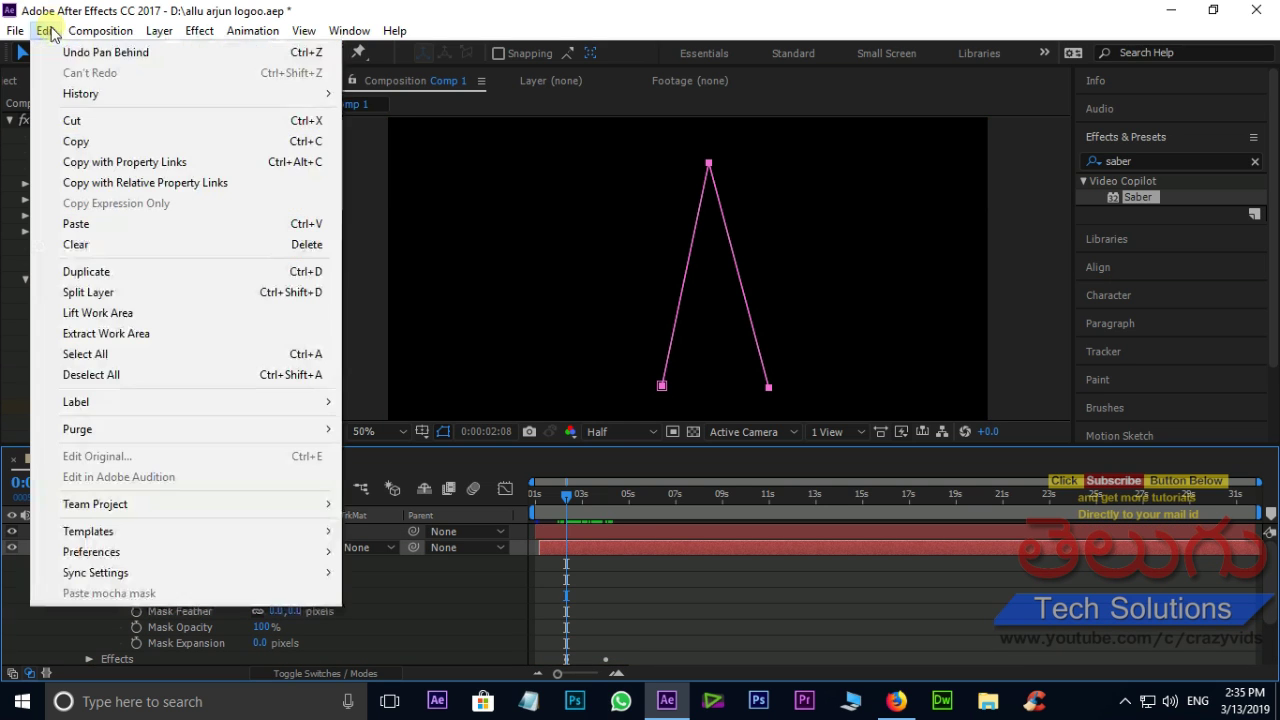
{"action": "left_click", "coordinate": [88, 141]}
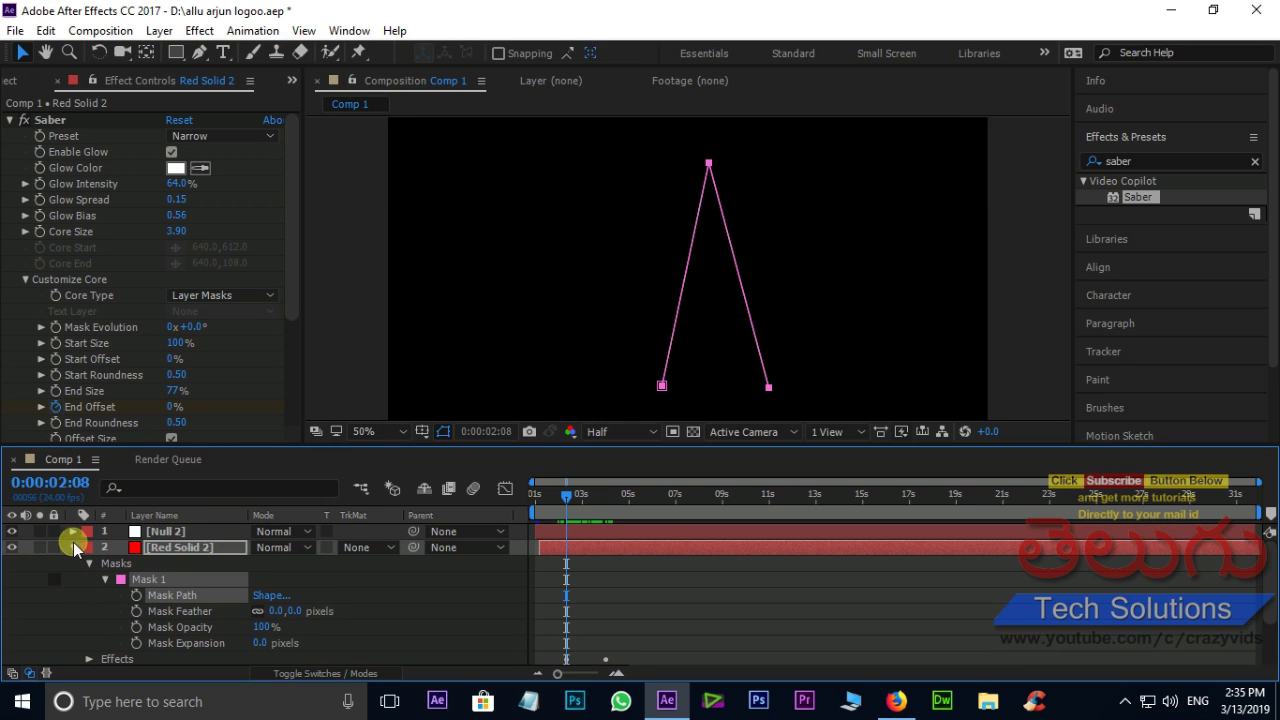
Paste the copied mask path into Null 2's Position property at 0:00:02:08.
{"action": "left_click", "coordinate": [74, 546]}
{"action": "left_click", "coordinate": [168, 535]}
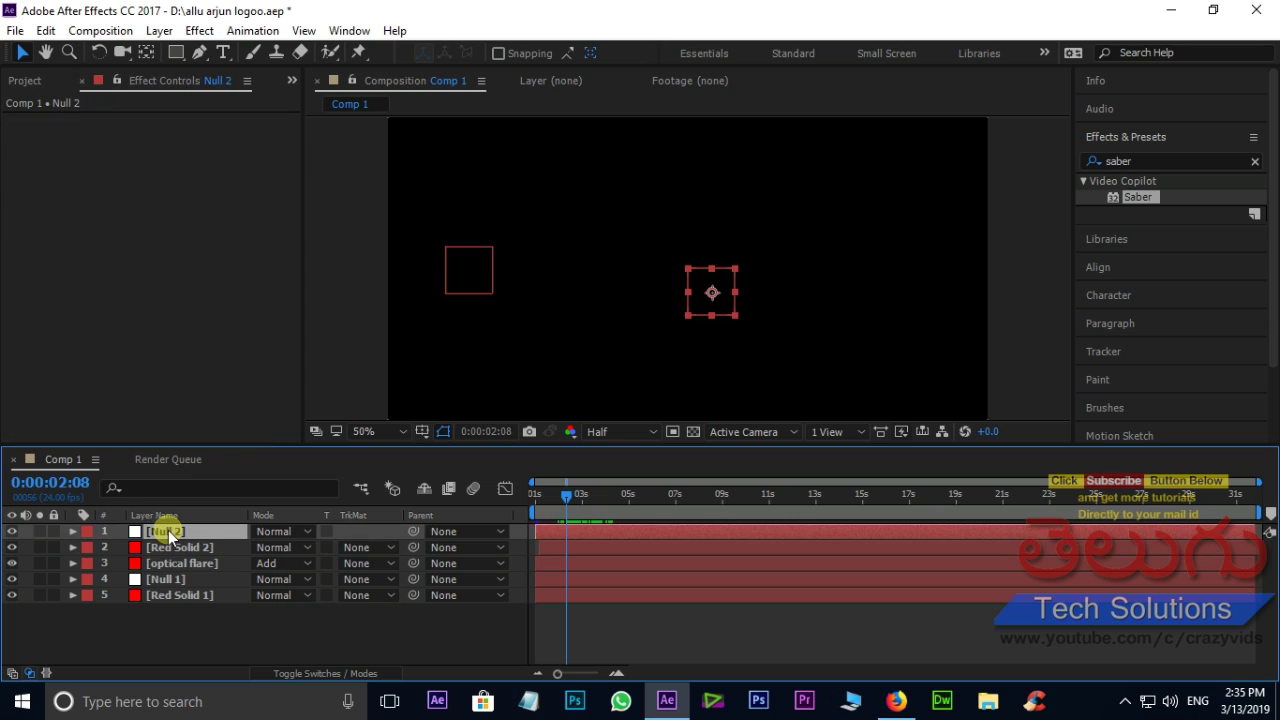
{"action": "key", "text": "p"}
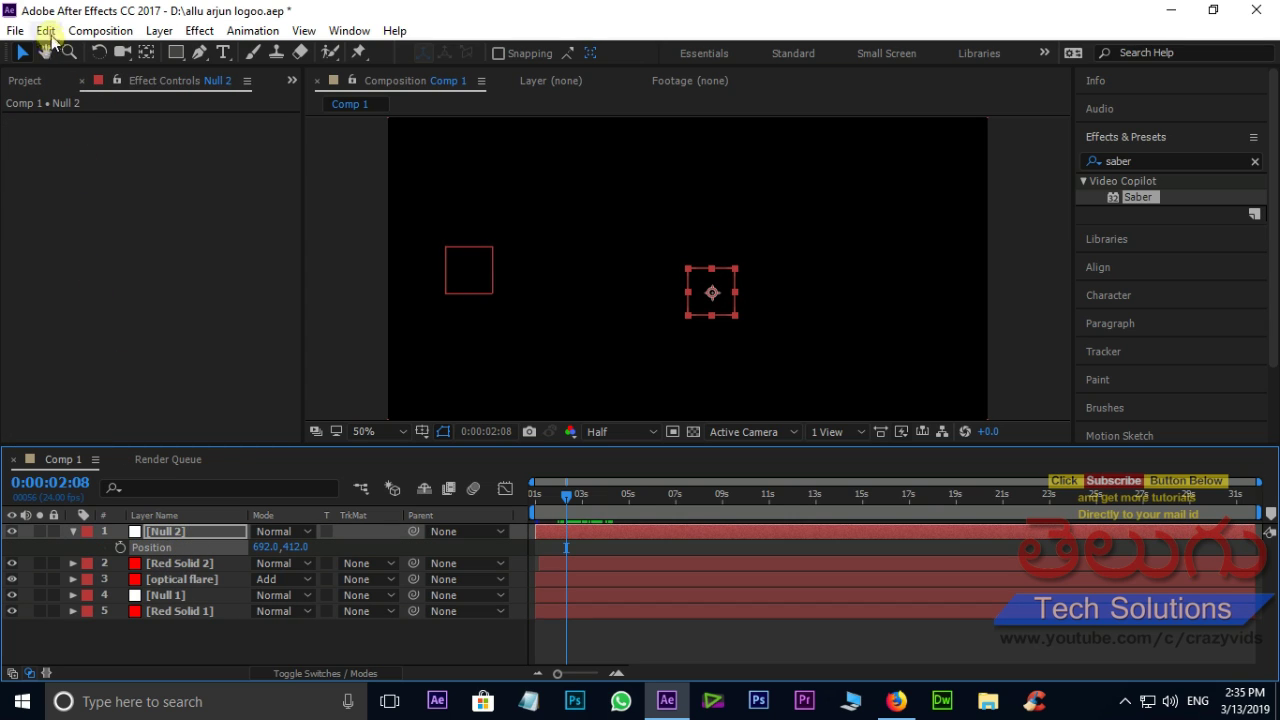
{"action": "left_click", "coordinate": [46, 30]}
{"action": "left_click", "coordinate": [88, 226]}
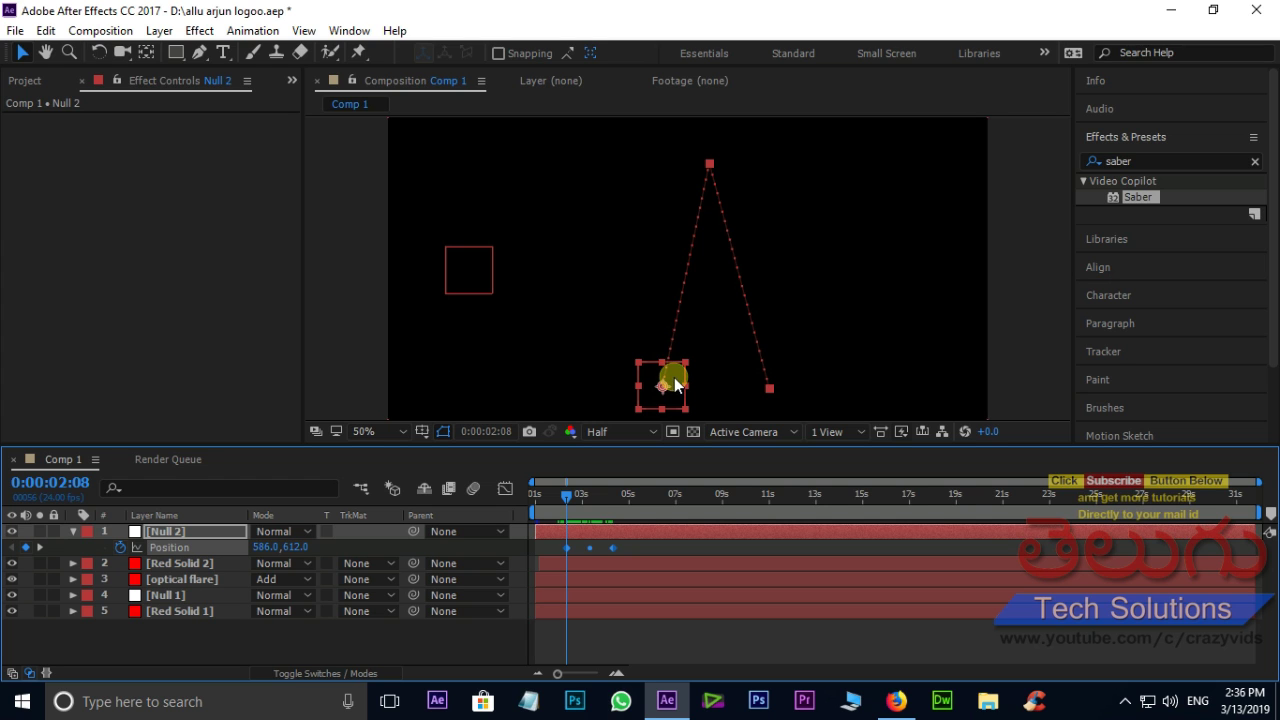
Create another red solid with the default settings and apply Video Copilot's Optical Flares effect to it.
{"action": "right_click", "coordinate": [185, 650]}
{"action": "mouse_move", "coordinate": [262, 466]}
{"action": "left_click", "coordinate": [471, 509]}
{"action": "left_click", "coordinate": [855, 611]}
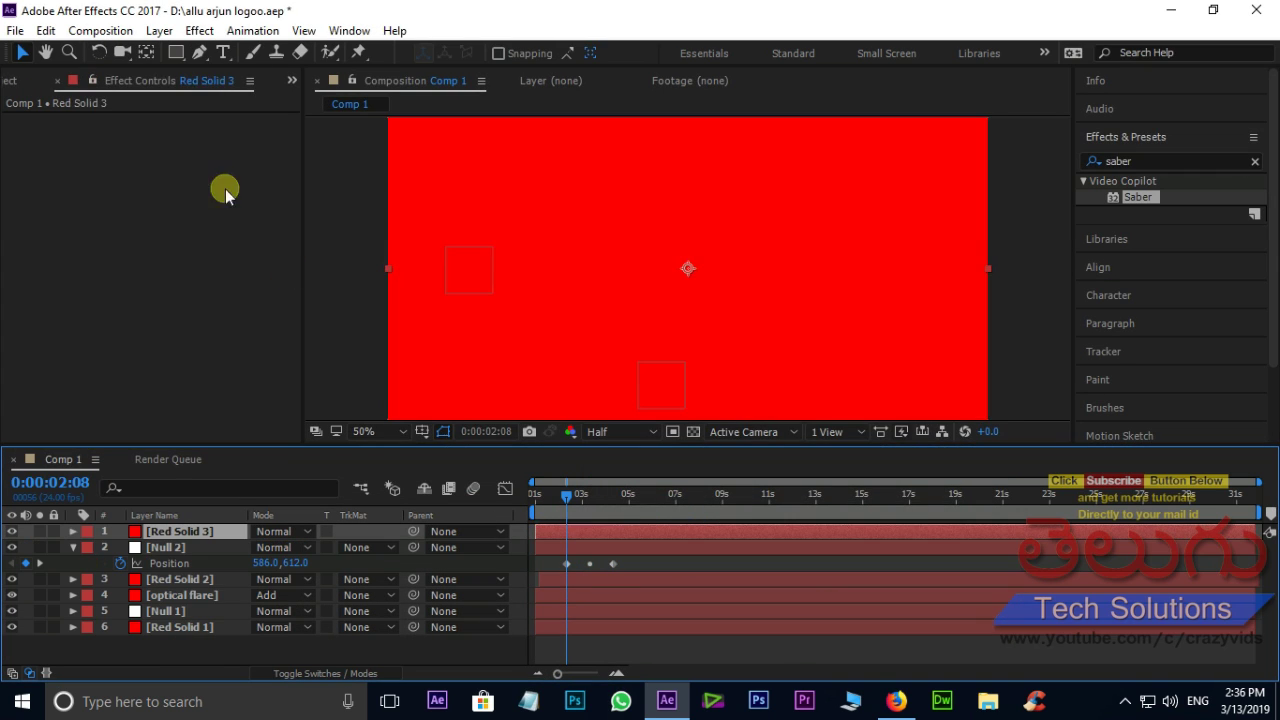
{"action": "left_click", "coordinate": [200, 28]}
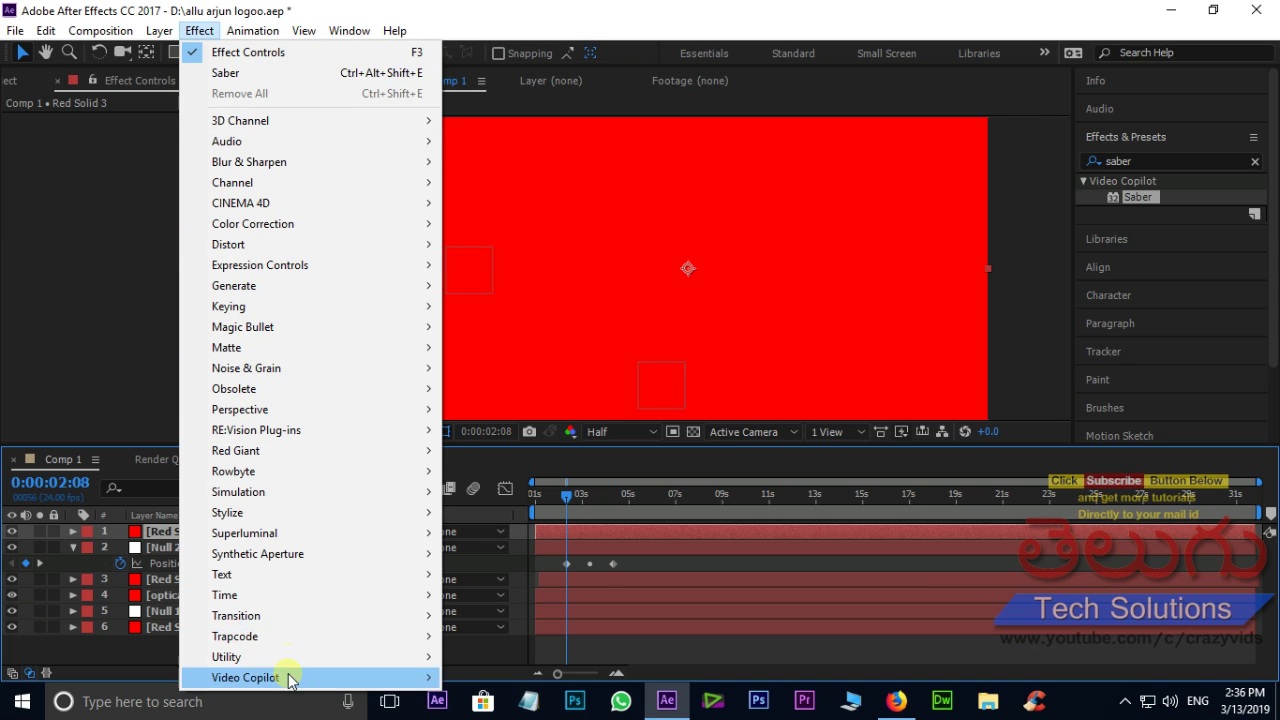
{"action": "mouse_move", "coordinate": [286, 677]}
{"action": "left_click", "coordinate": [515, 615]}
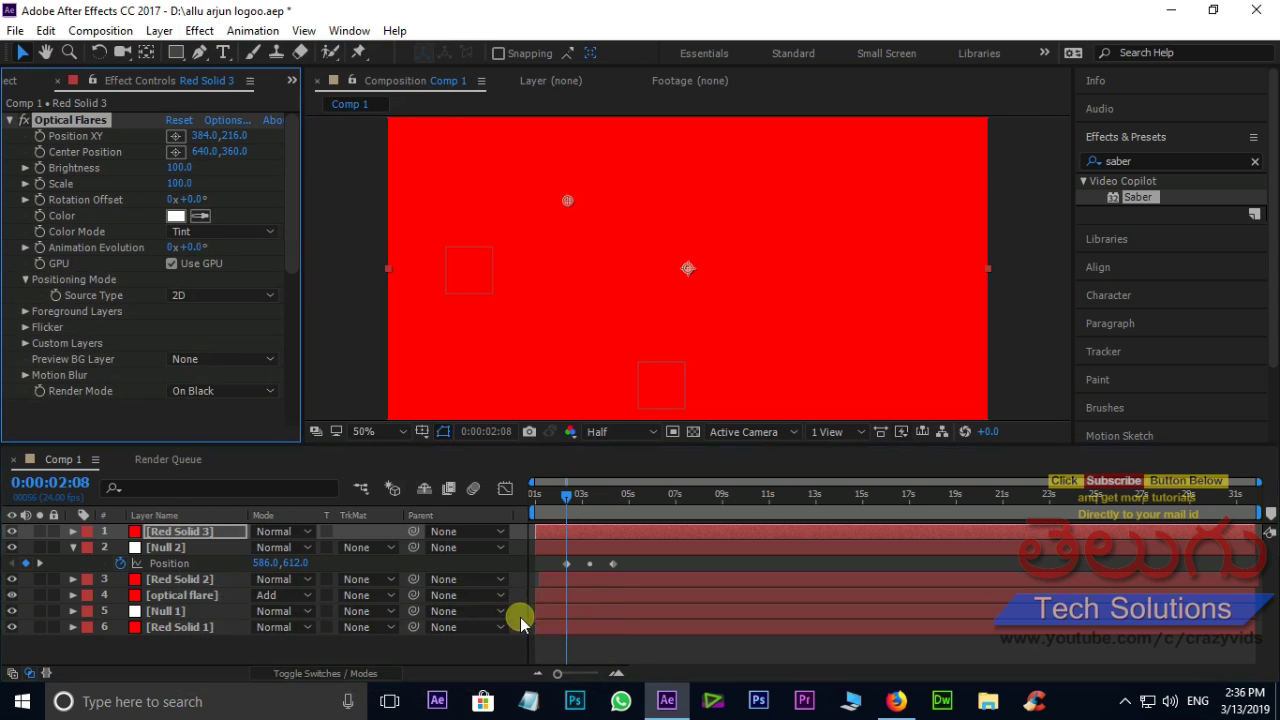
Load the warm starburst flare preset from the Light folder of the Optical Flares preset browser.
{"action": "left_click", "coordinate": [228, 120]}
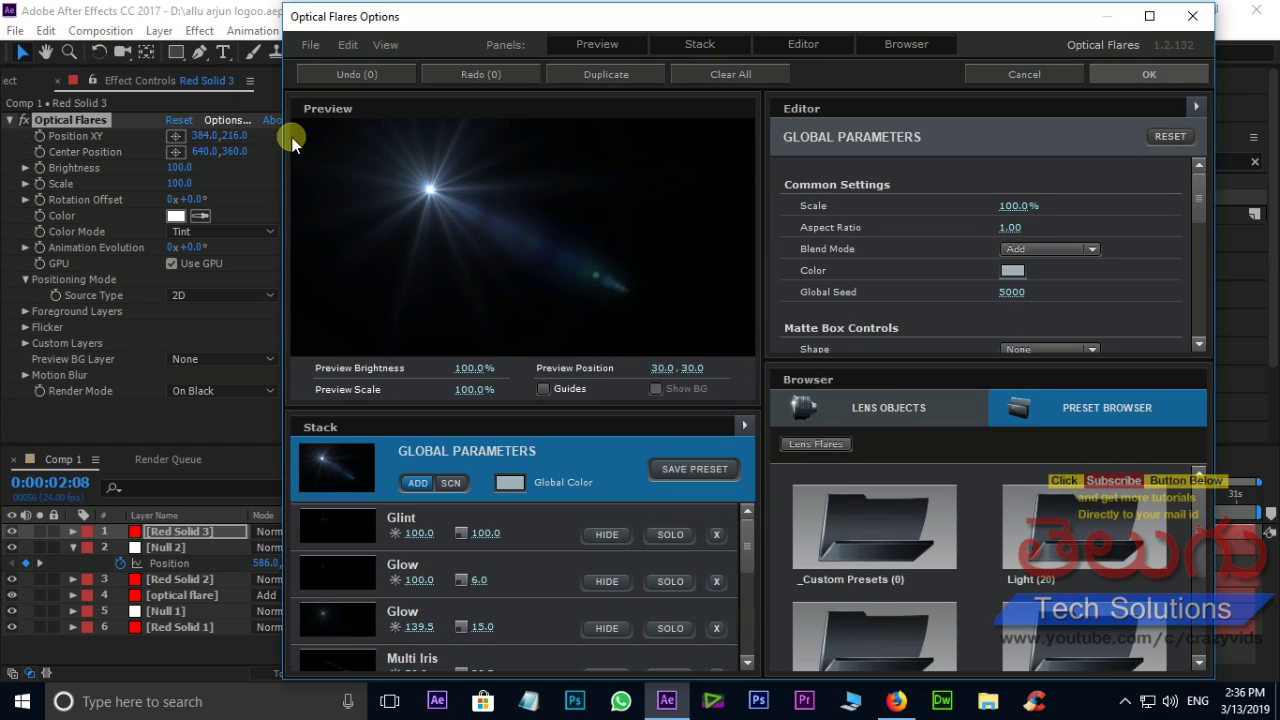
{"action": "left_click", "coordinate": [1088, 540]}
{"action": "scroll", "coordinate": [1081, 568], "scroll_direction": "down", "scroll_amount": 1}
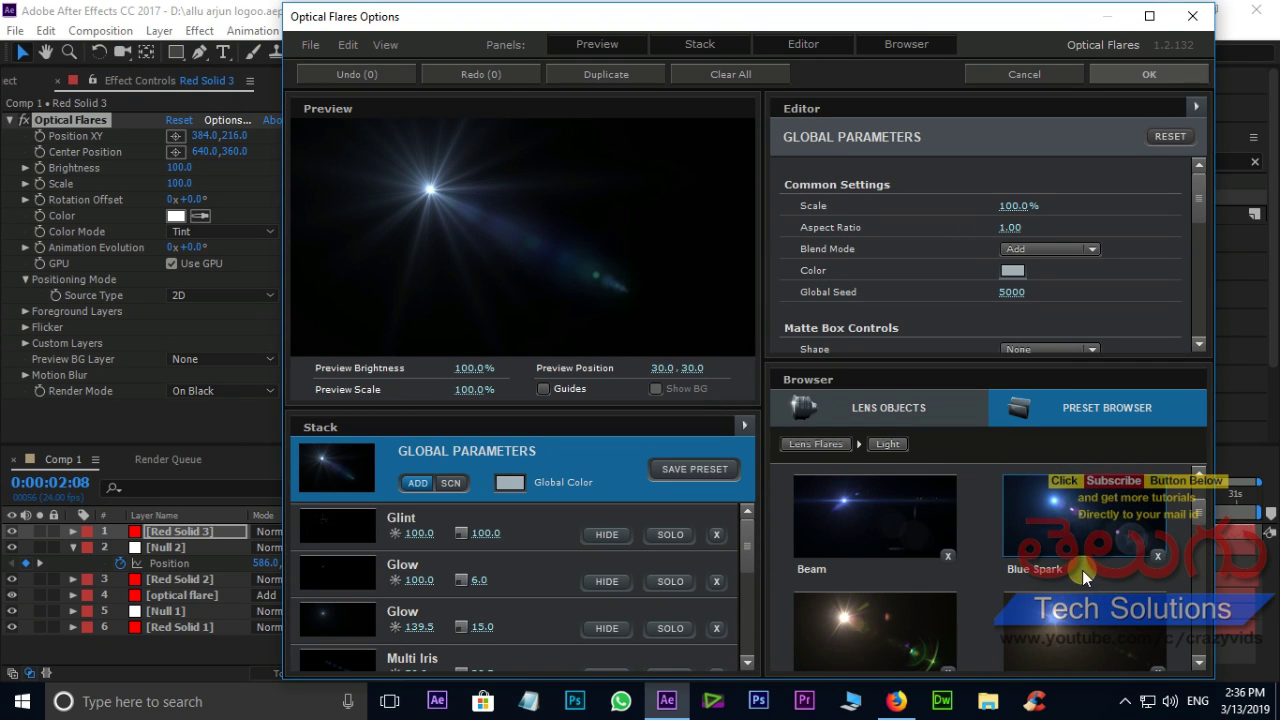
{"action": "left_click", "coordinate": [1094, 640]}
{"action": "left_click", "coordinate": [1140, 73]}
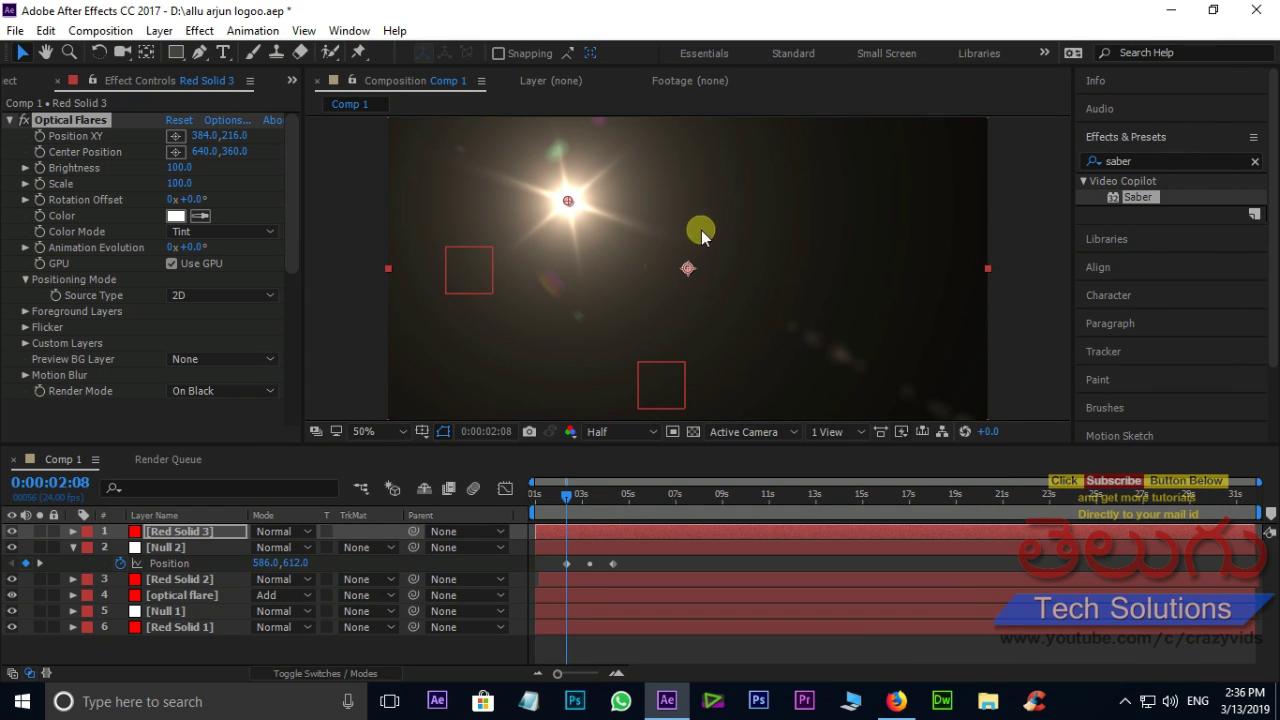
Copy all Position keyframes of Null 2.
{"action": "left_click", "coordinate": [178, 564]}
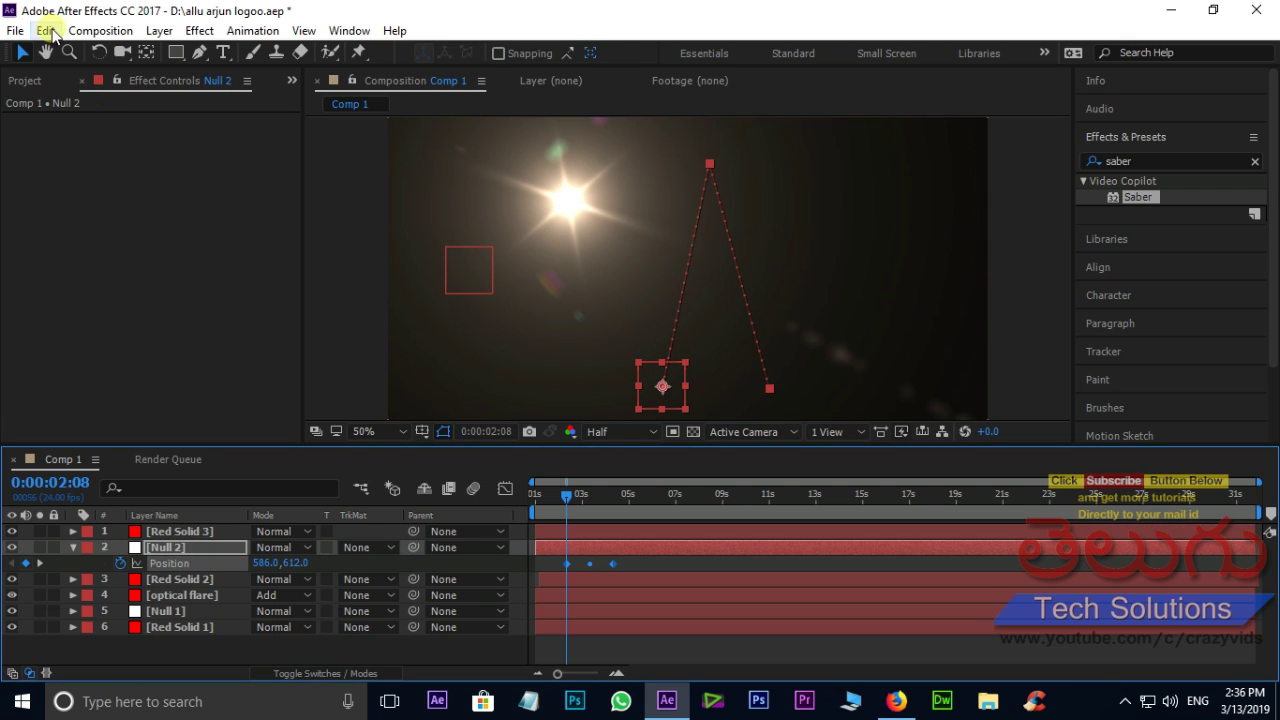
{"action": "left_click", "coordinate": [46, 31]}
{"action": "left_click", "coordinate": [86, 137]}
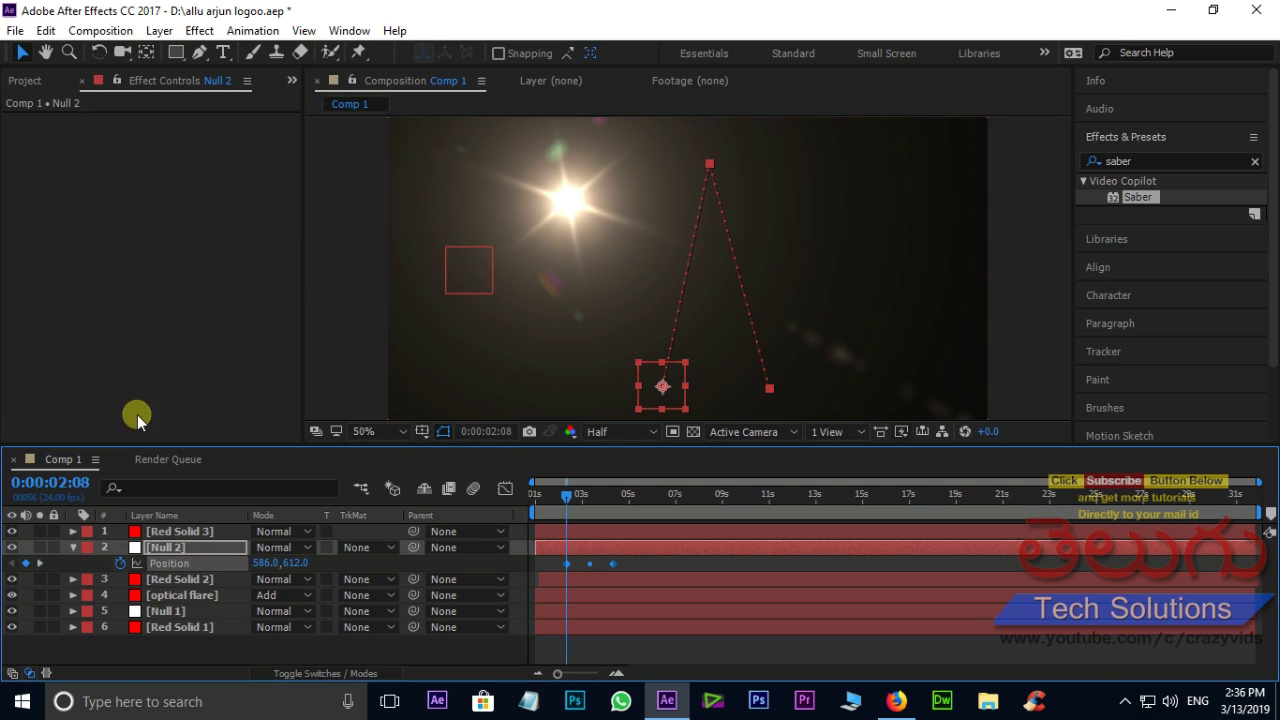
Paste the copied Null 2 keyframes into the Optical Flares Position XY property of Red Solid 3 and preview the flare's motion.
{"action": "left_click", "coordinate": [178, 531]}
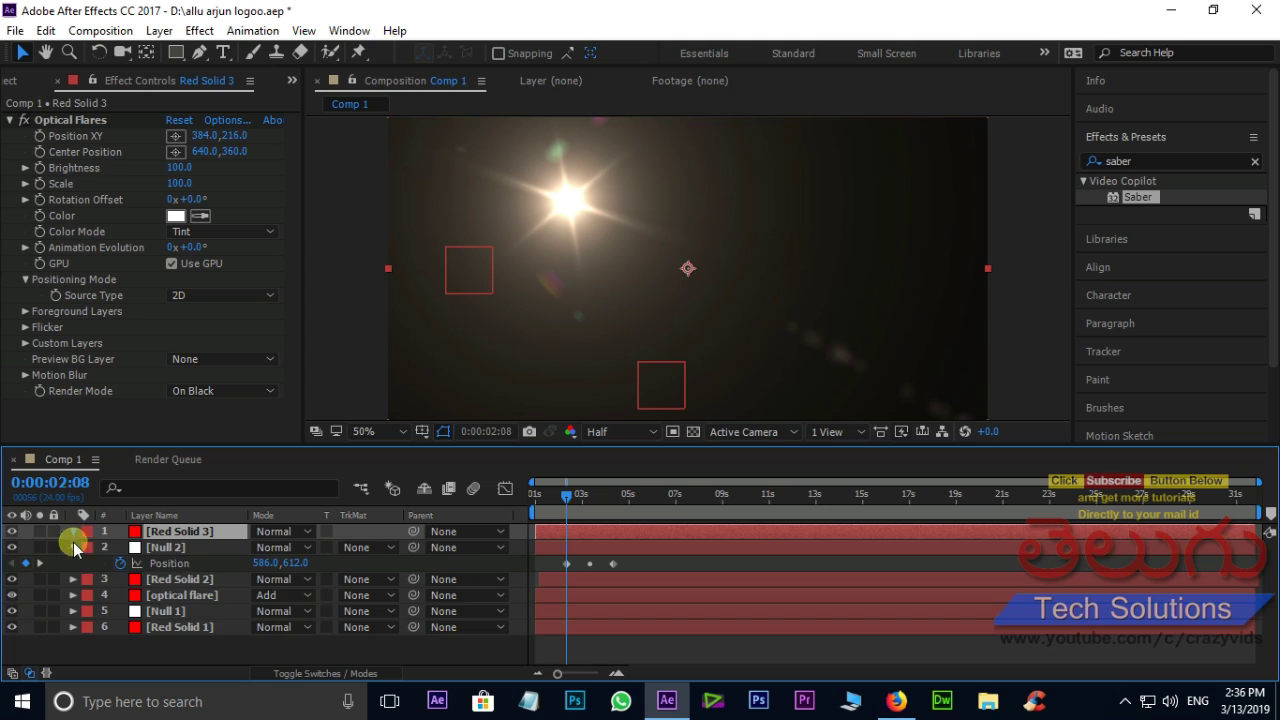
{"action": "left_click", "coordinate": [73, 535]}
{"action": "left_click", "coordinate": [88, 549]}
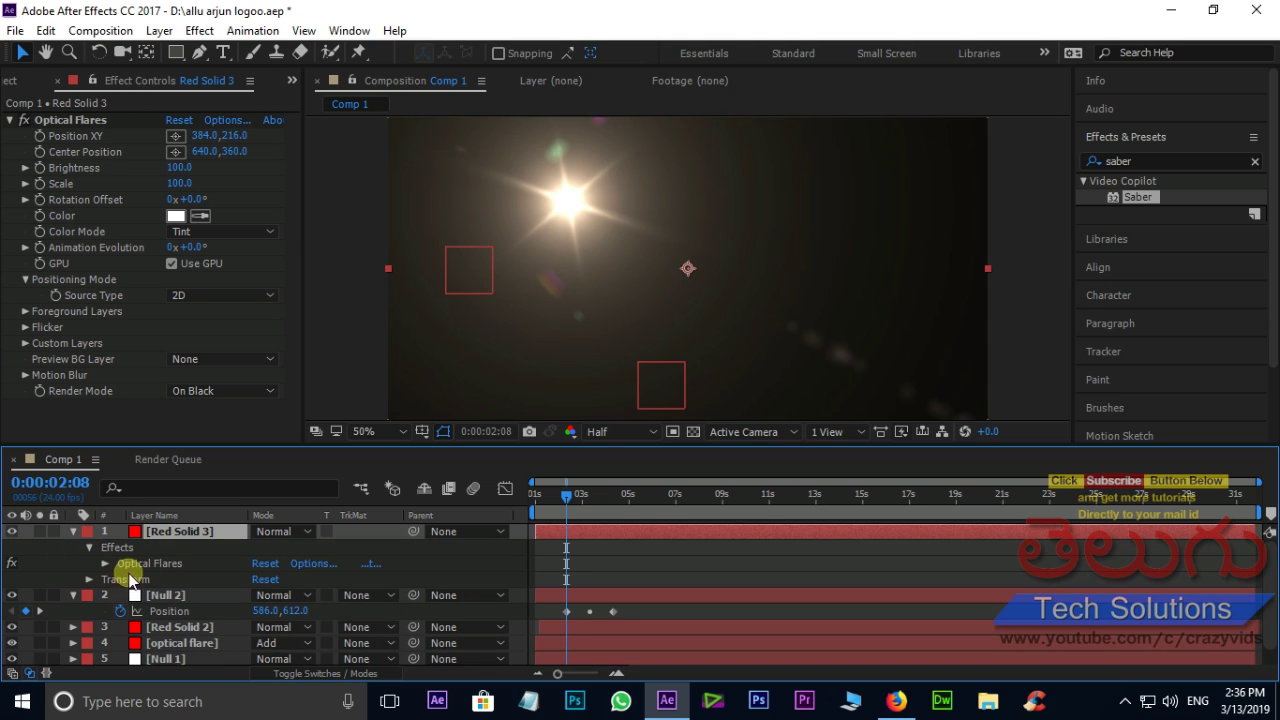
{"action": "left_click", "coordinate": [101, 561]}
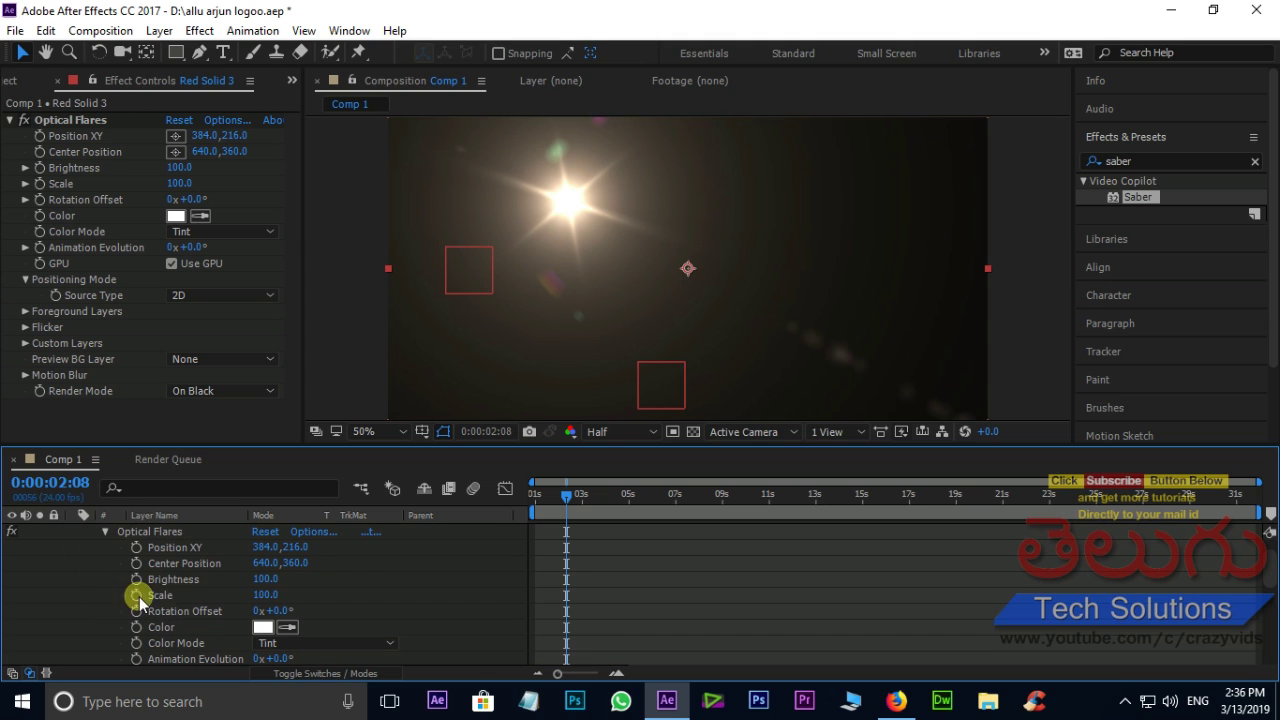
{"action": "left_click", "coordinate": [180, 548]}
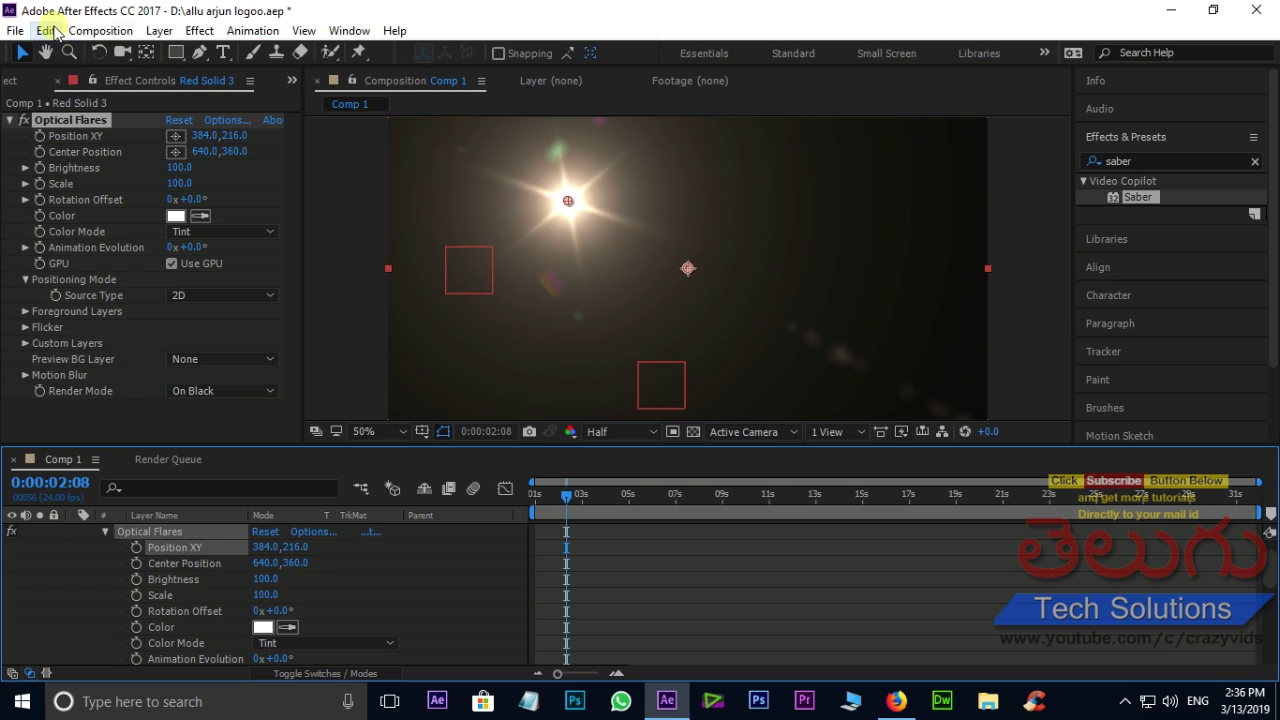
{"action": "left_click", "coordinate": [100, 30]}
{"action": "mouse_move", "coordinate": [48, 31]}
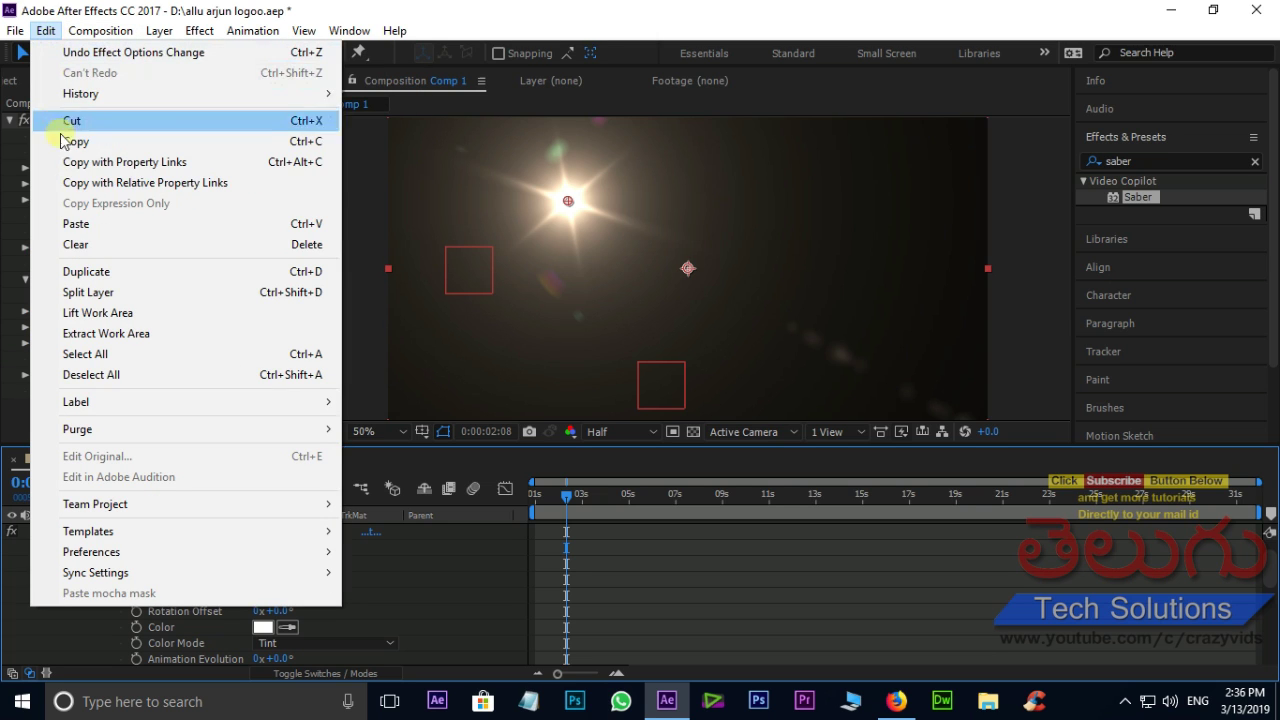
{"action": "left_click", "coordinate": [84, 227]}
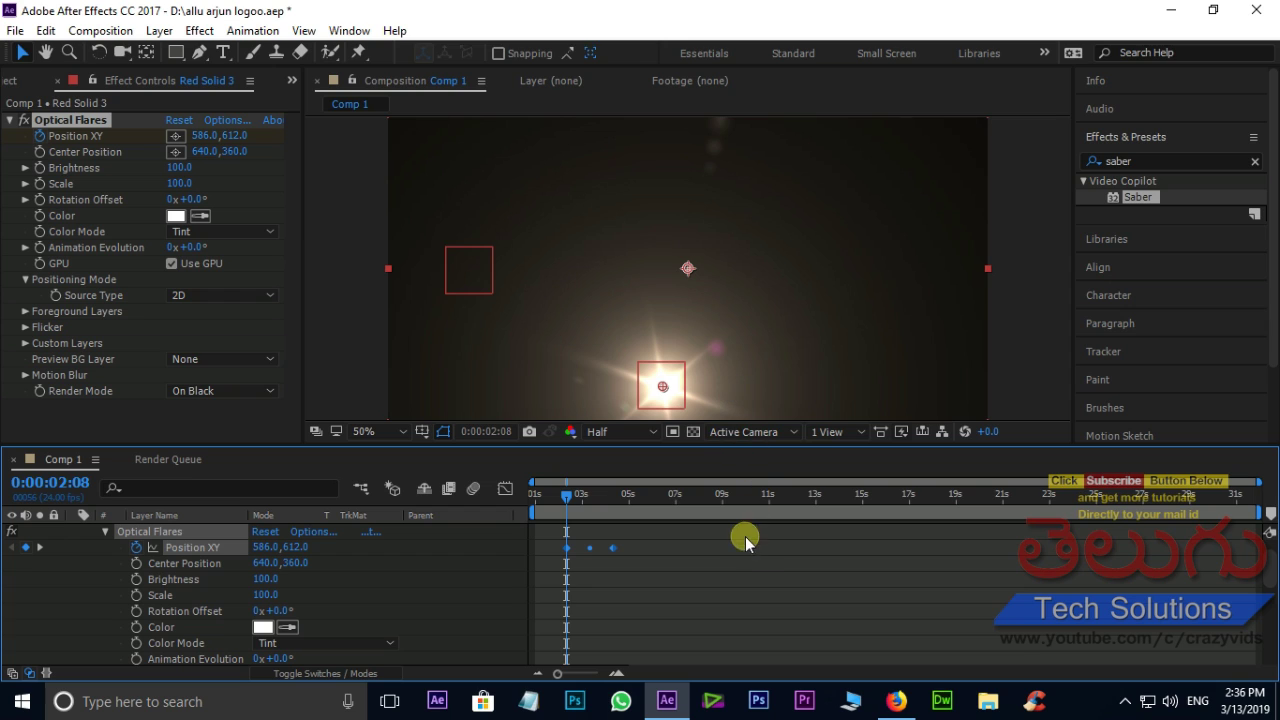
{"action": "key", "text": "space"}
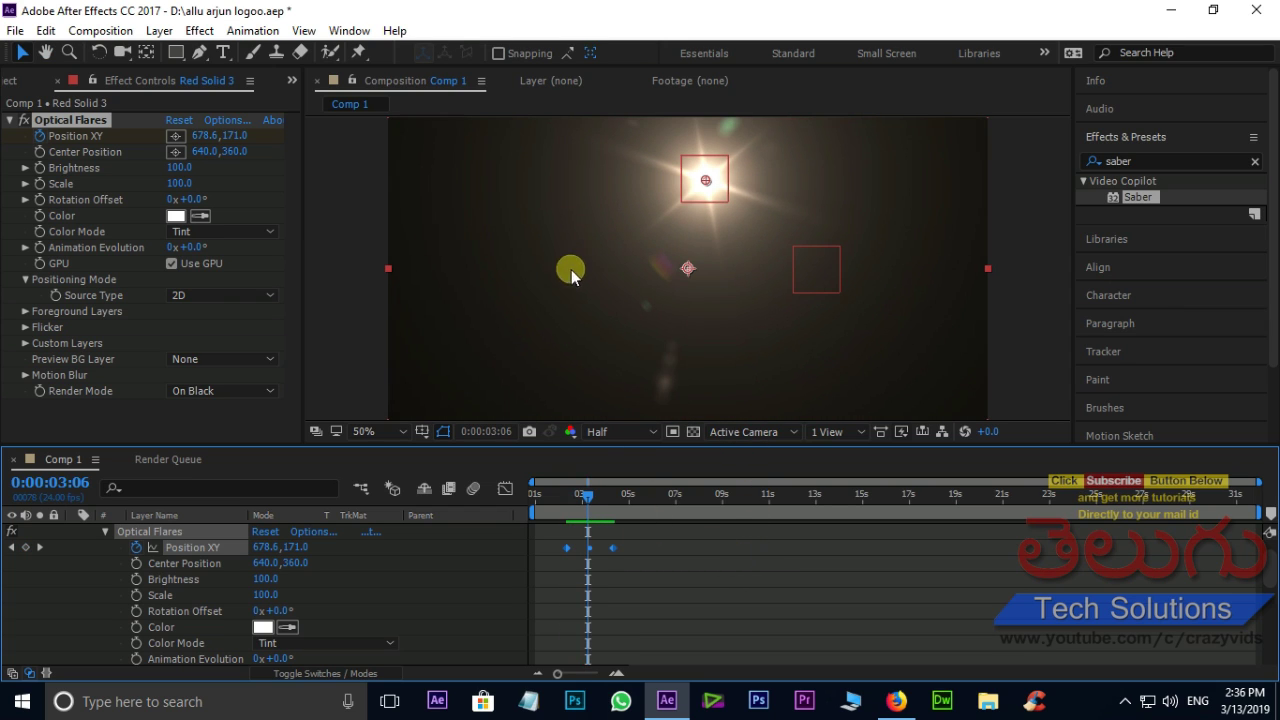
{"action": "left_click_drag", "start_coordinate": [586, 492], "coordinate": [571, 492]}
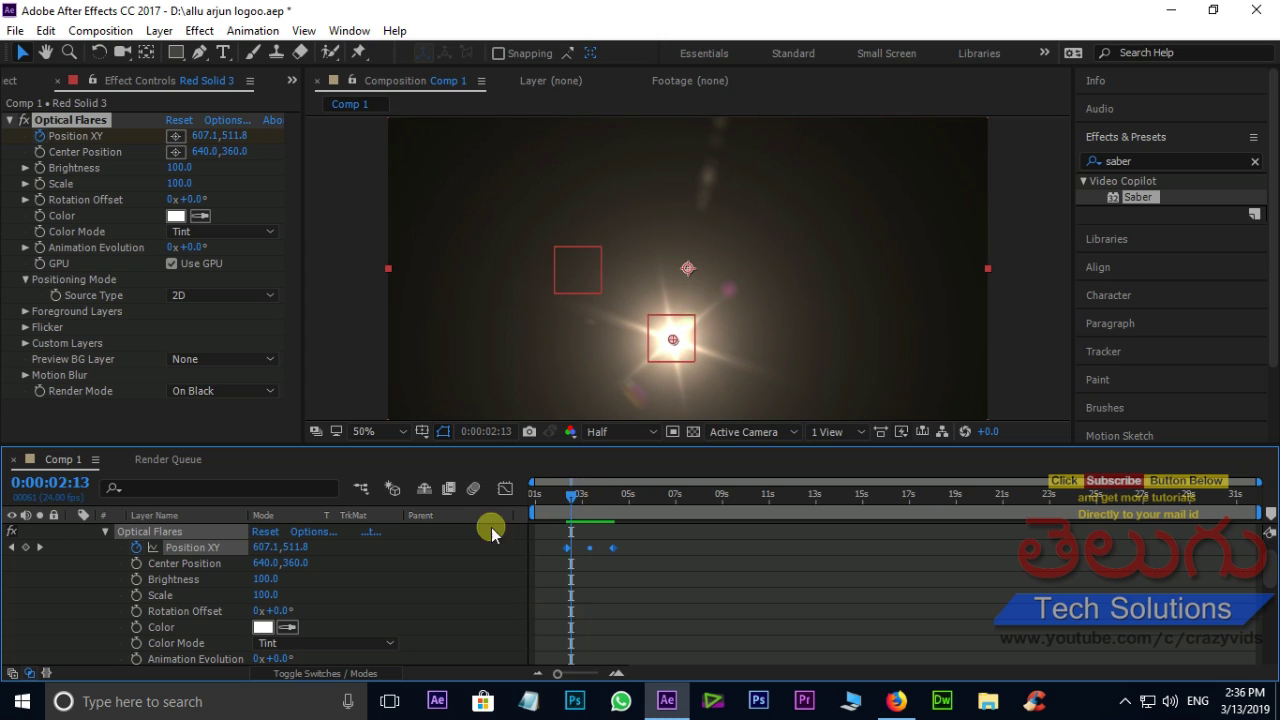
Set the blending mode of both Red Solid 3 and Red Solid 2 to Add.
{"action": "scroll", "coordinate": [183, 605], "scroll_direction": "up", "scroll_amount": 1}
{"action": "left_click", "coordinate": [75, 532]}
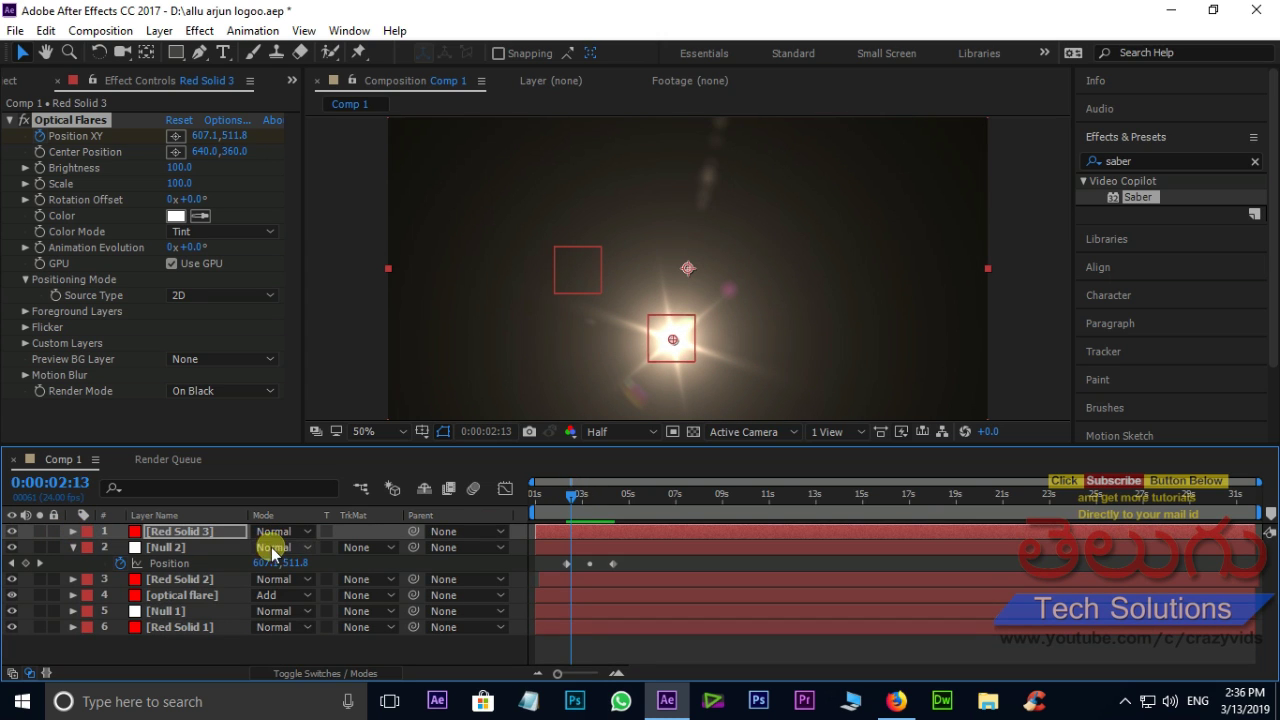
{"action": "left_click", "coordinate": [307, 533]}
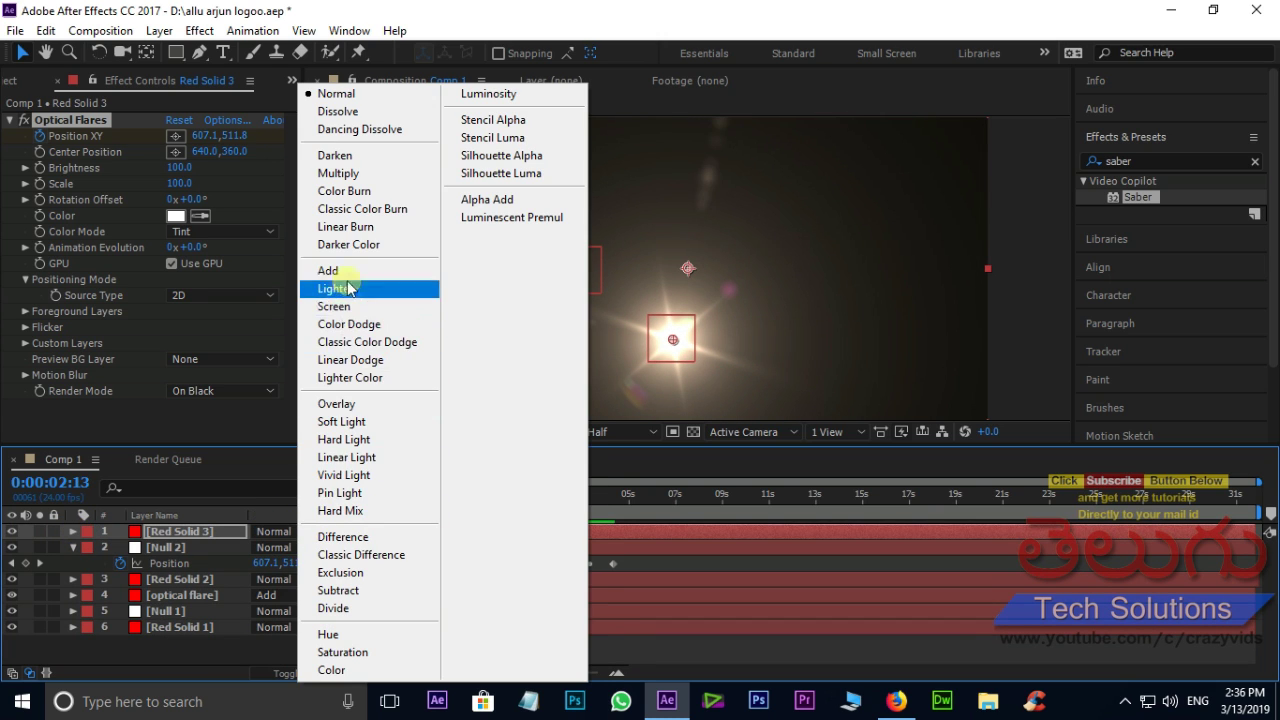
{"action": "left_click", "coordinate": [335, 343]}
{"action": "left_click", "coordinate": [317, 580]}
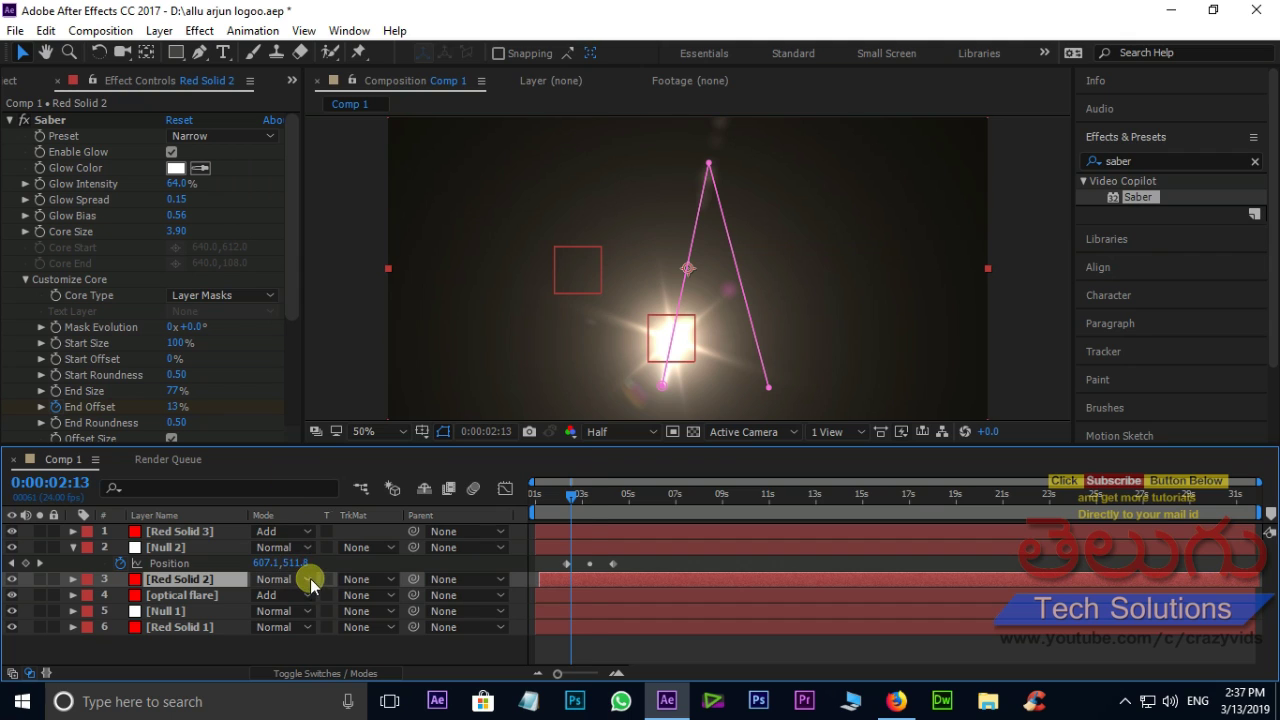
{"action": "left_click", "coordinate": [300, 578]}
{"action": "left_click", "coordinate": [328, 272]}
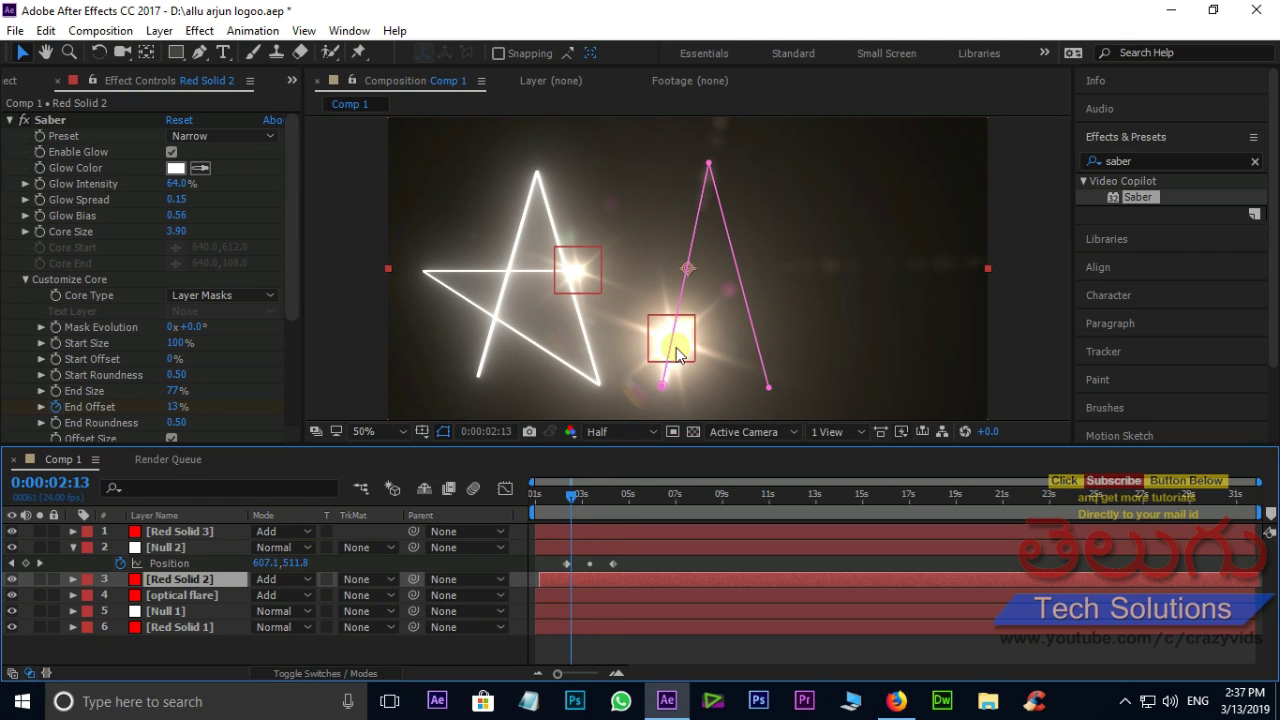
Hide the mask and shape path outlines in the viewer and preview the animation from 0:00:01:00.
{"action": "left_click", "coordinate": [444, 432]}
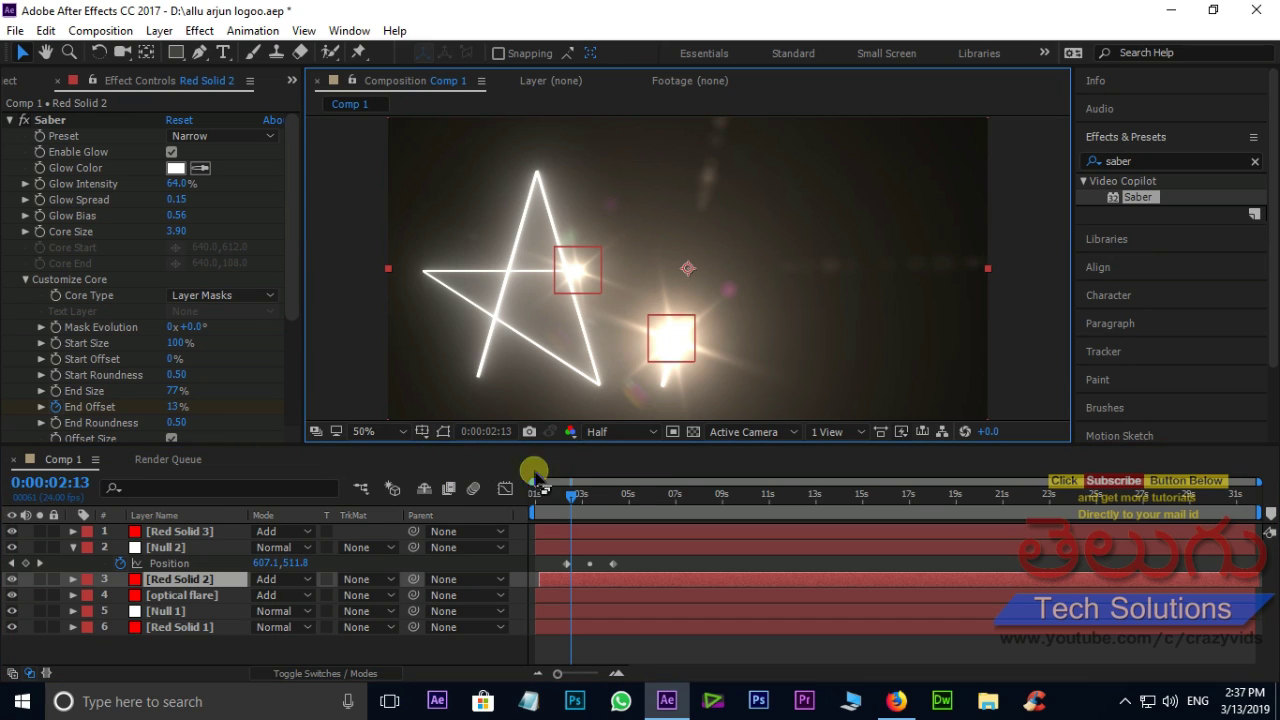
{"action": "left_click_drag", "start_coordinate": [573, 503], "coordinate": [505, 498]}
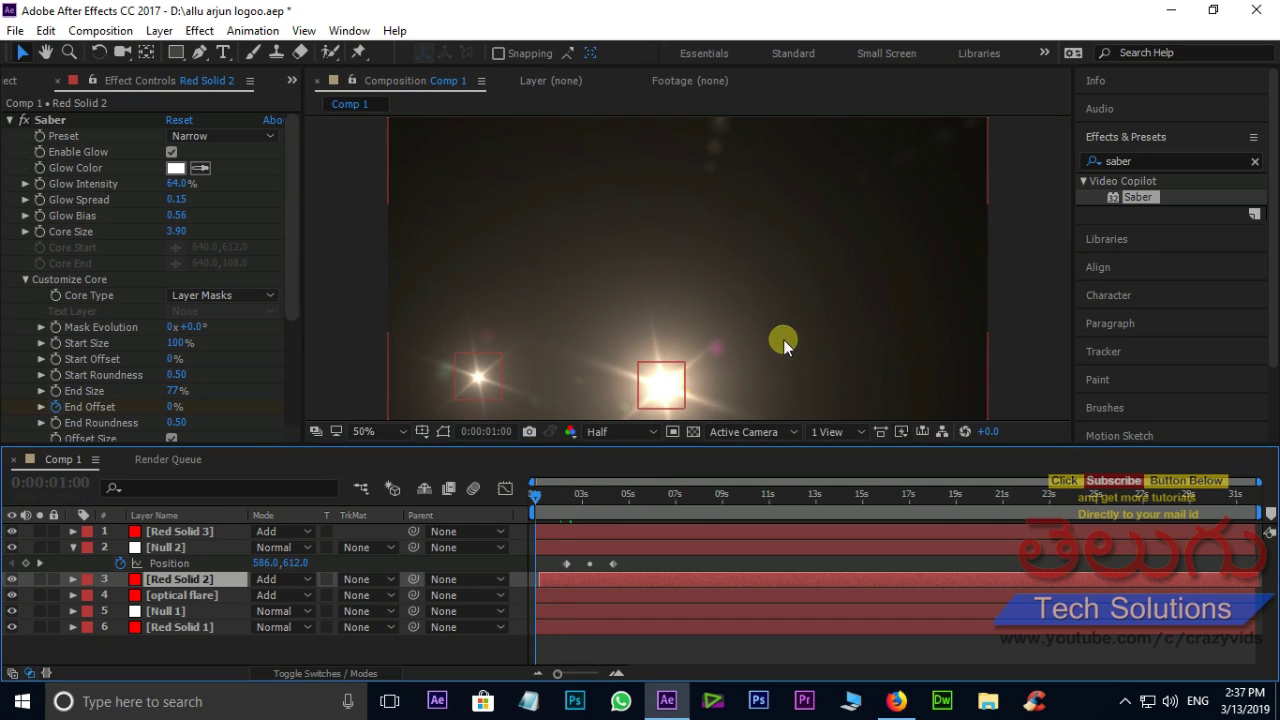
{"action": "key", "text": "space"}
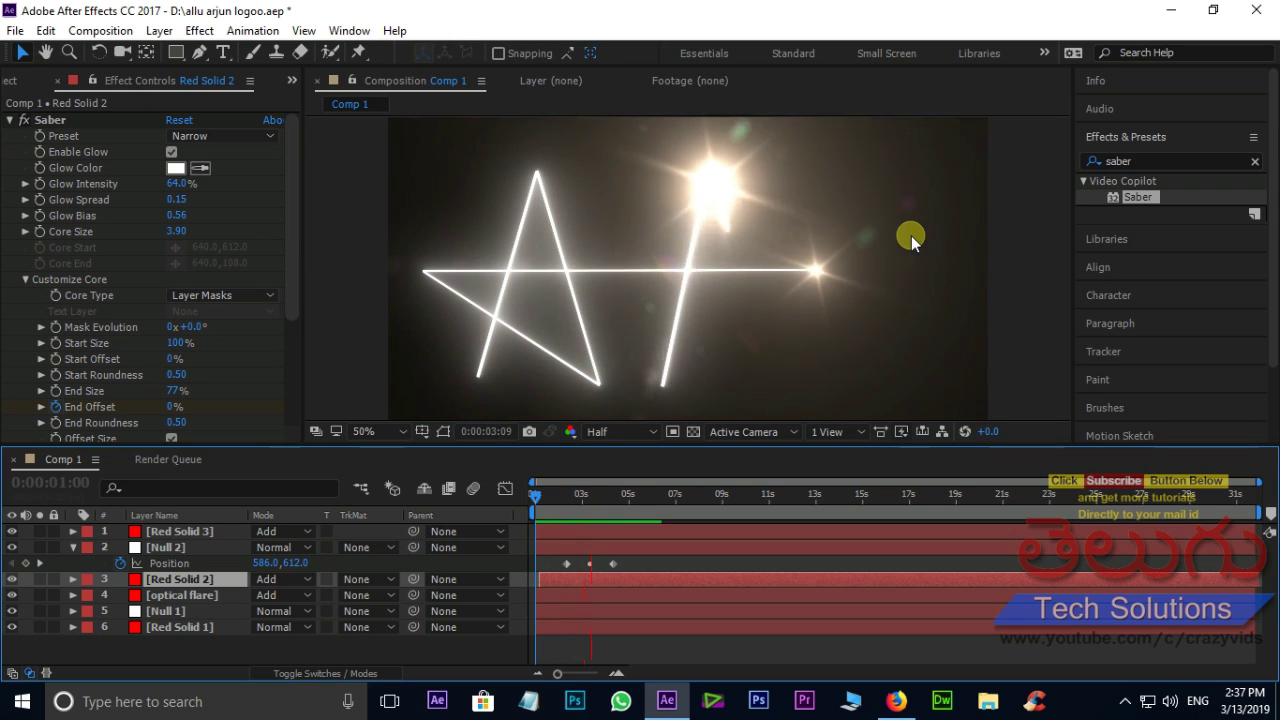
Trim the start of Red Solid 3 to Null 2's first Position keyframe and preview the animation.
{"action": "mouse_move", "coordinate": [640, 493]}
{"action": "left_mouse_down"}
{"action": "mouse_move", "coordinate": [568, 500]}
{"action": "mouse_move", "coordinate": [560, 531]}
{"action": "mouse_move", "coordinate": [573, 532]}
{"action": "mouse_move", "coordinate": [541, 505]}
{"action": "left_mouse_up"}
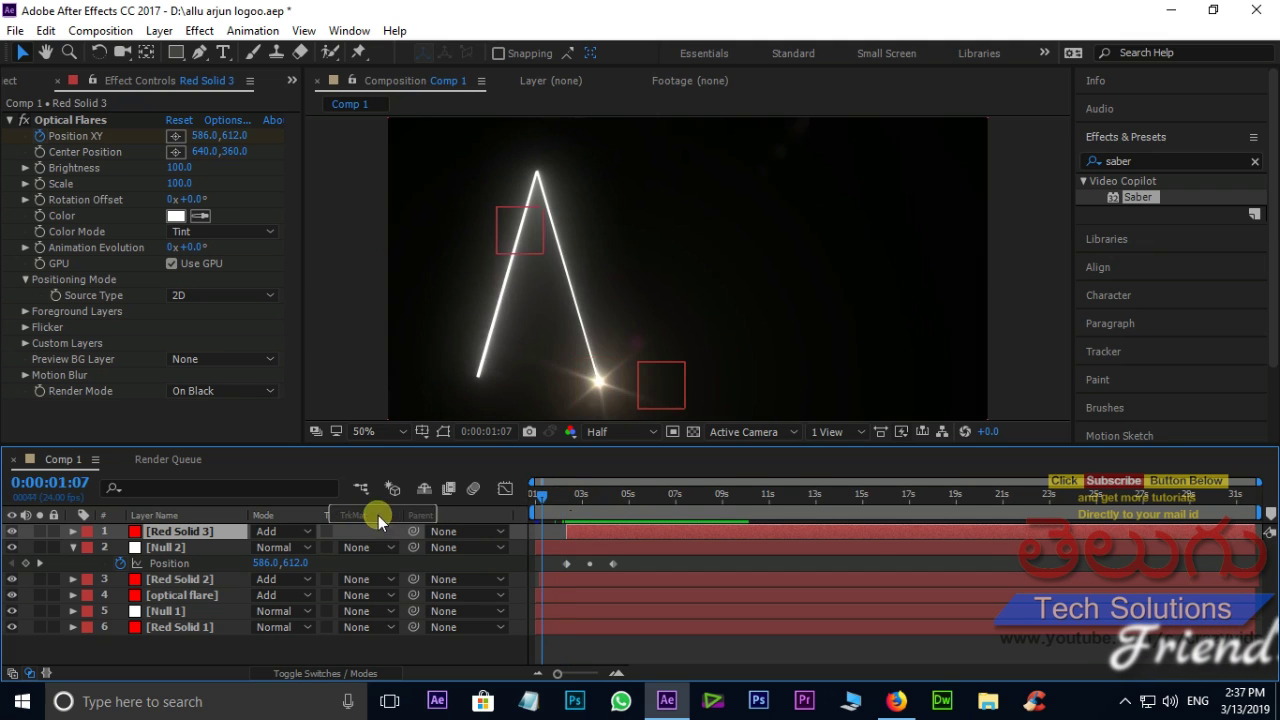
{"action": "key", "text": "space"}
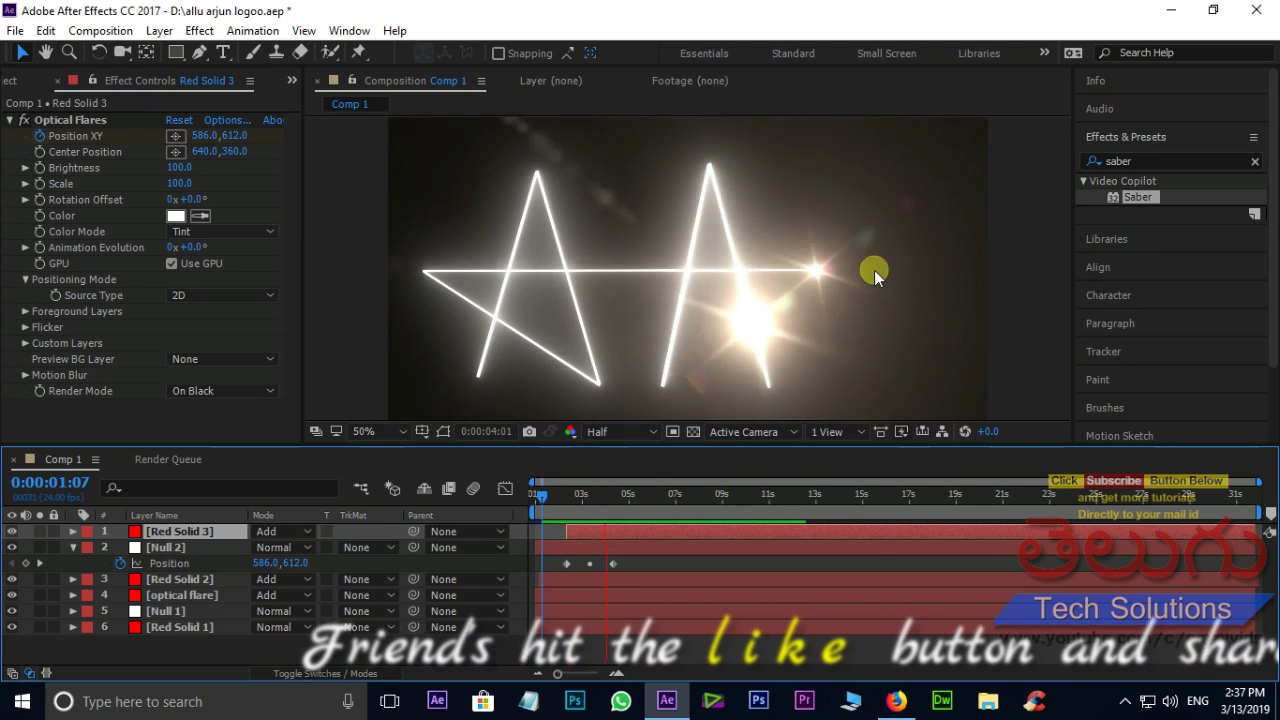
{"action": "key", "text": "space"}
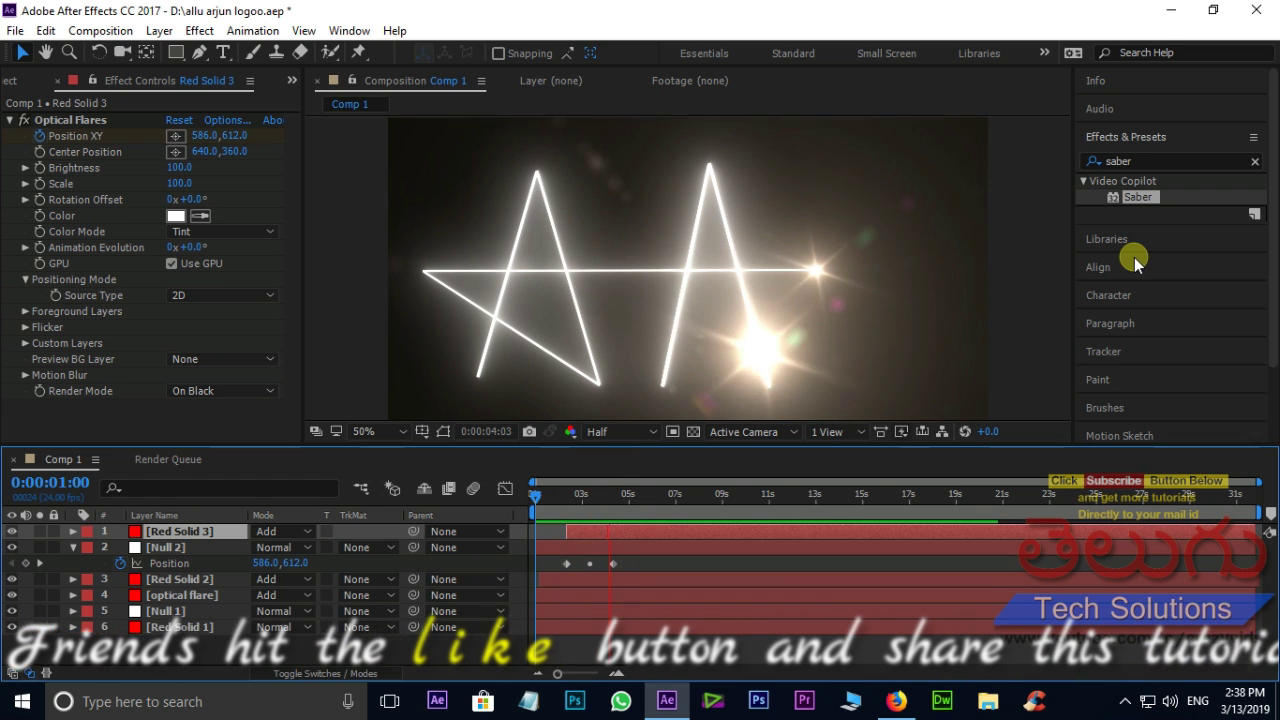
Stop the preview and set the Optical Flares Brightness of Red Solid 3 to 50.
{"action": "key", "text": "space"}
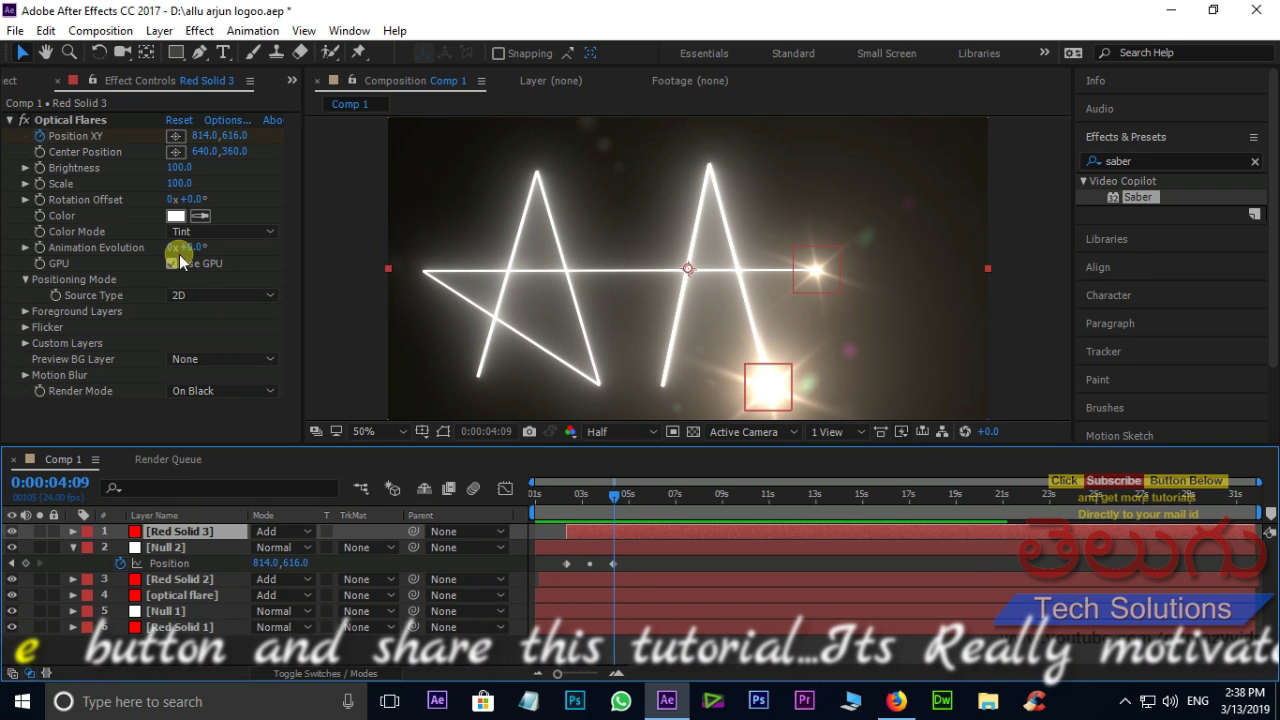
{"action": "left_click_drag", "start_coordinate": [167, 167], "coordinate": [160, 170]}
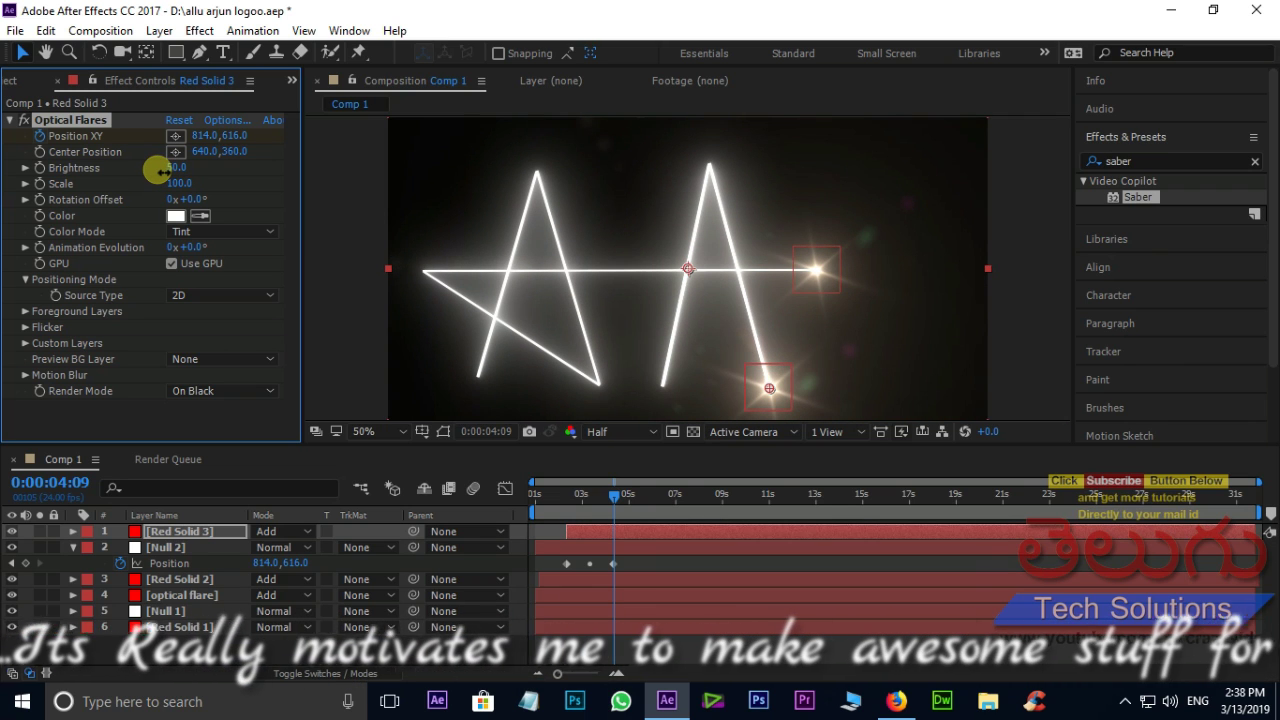
{"action": "left_click", "coordinate": [645, 640]}
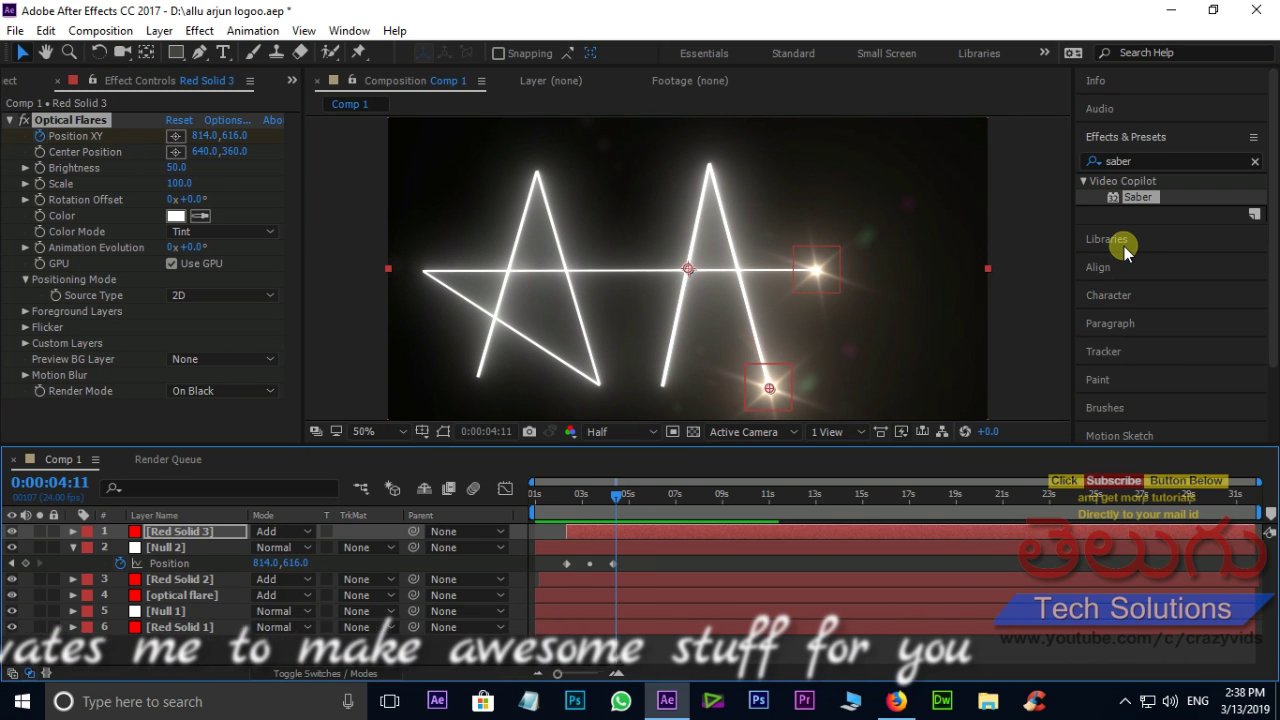
Pre-compose all six layers of Comp 1 together.
{"action": "left_click", "coordinate": [72, 548]}
{"action": "left_click_drag", "start_coordinate": [143, 642], "coordinate": [213, 530]}
{"action": "right_click", "coordinate": [190, 578]}
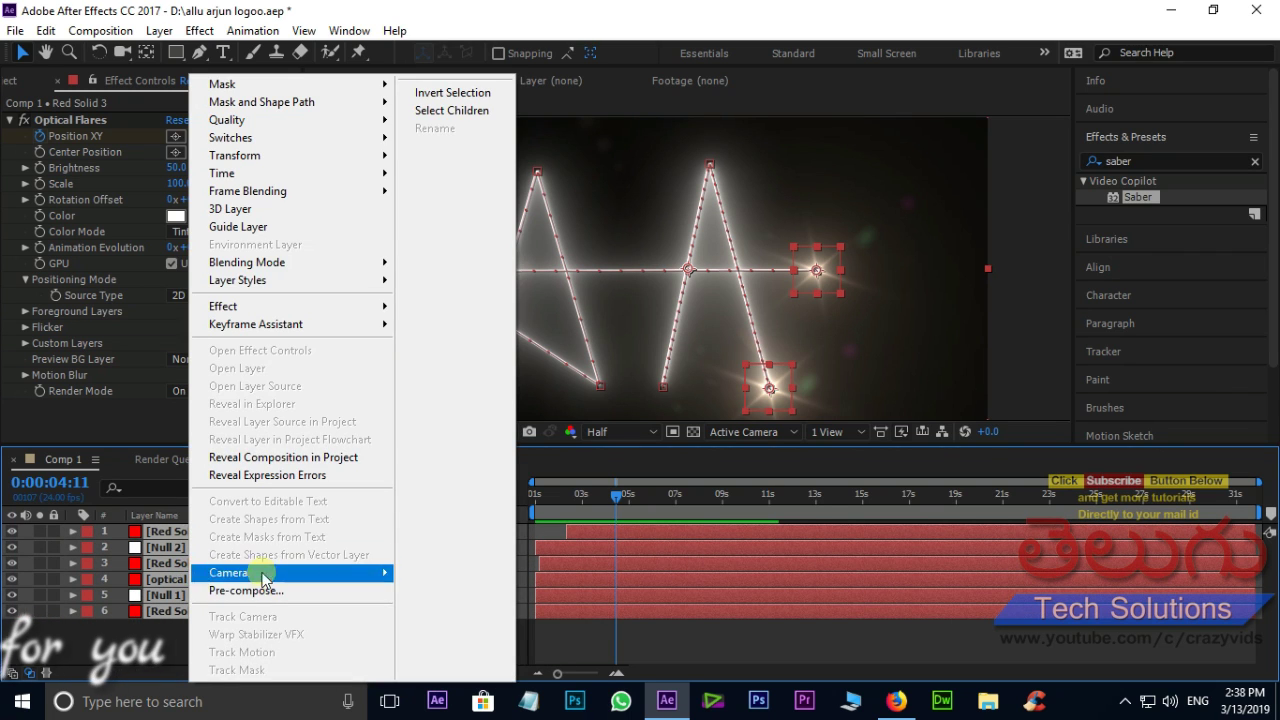
{"action": "left_click", "coordinate": [262, 586]}
{"action": "left_click", "coordinate": [705, 467]}
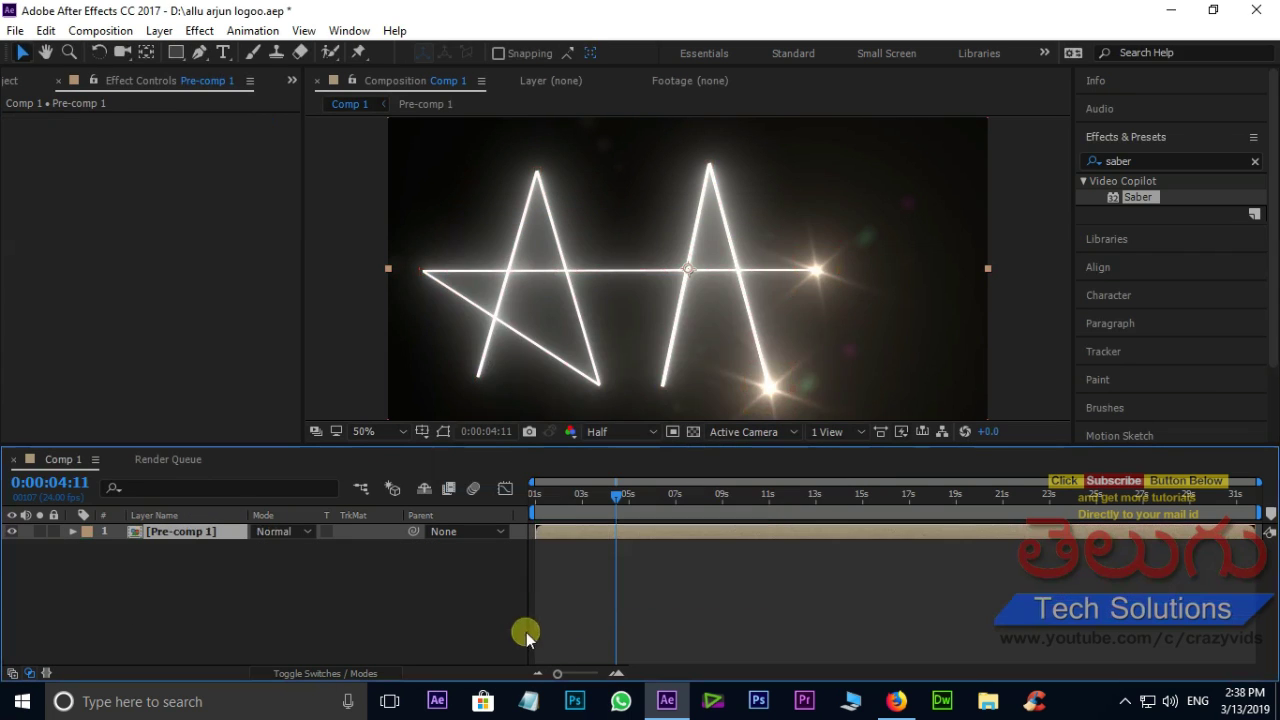
Make the pre-composed layer 3D and add a two-node camera with the 35mm preset.
{"action": "left_click", "coordinate": [318, 675]}
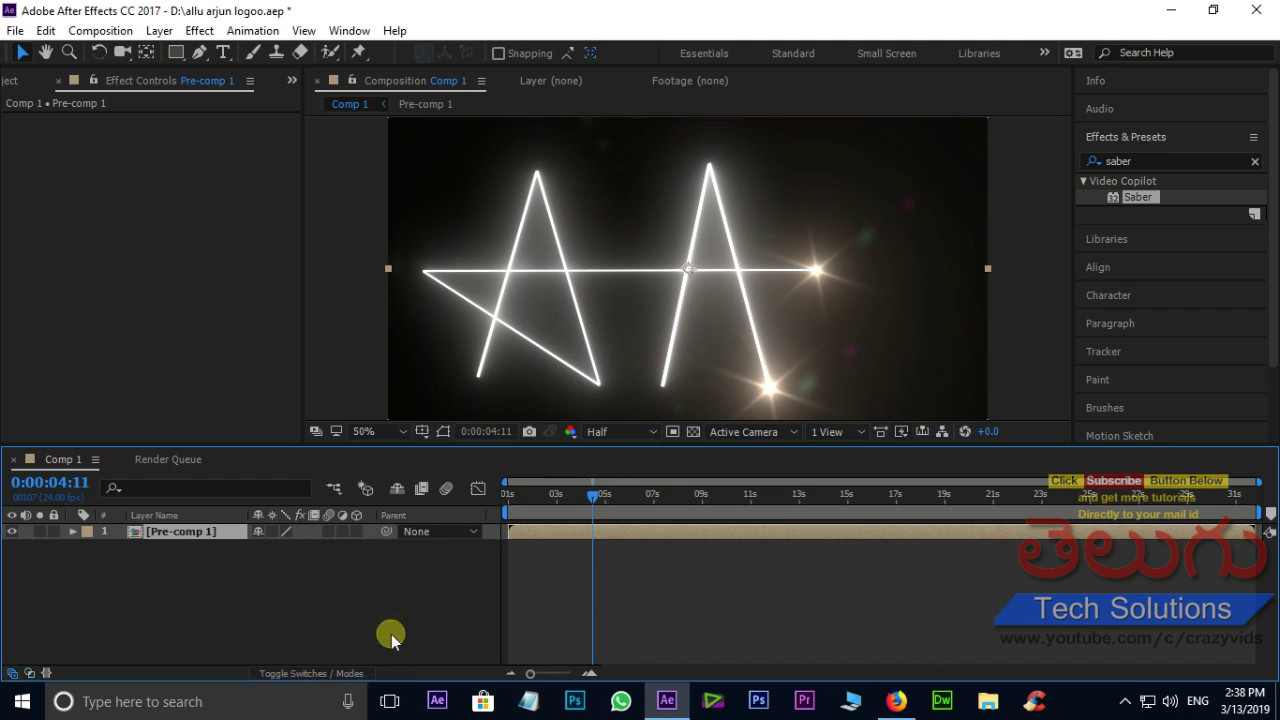
{"action": "left_click", "coordinate": [357, 532]}
{"action": "right_click", "coordinate": [252, 606]}
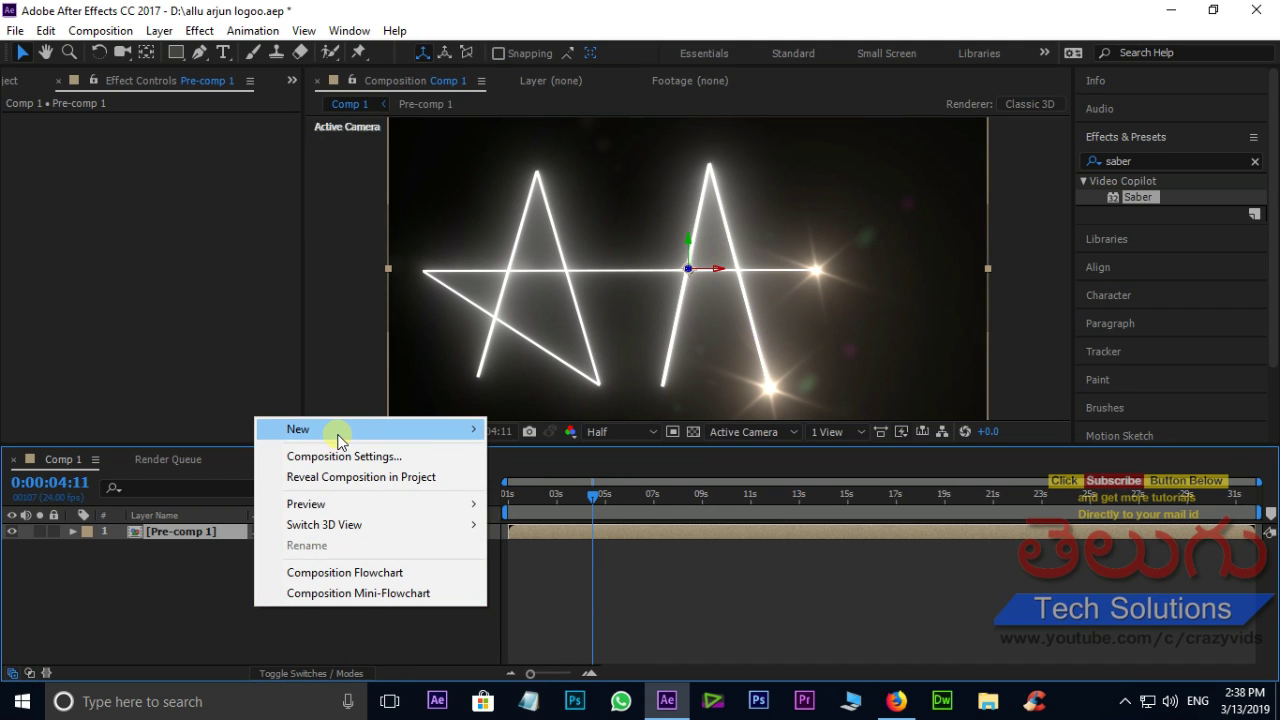
{"action": "mouse_move", "coordinate": [340, 440]}
{"action": "left_click", "coordinate": [571, 517]}
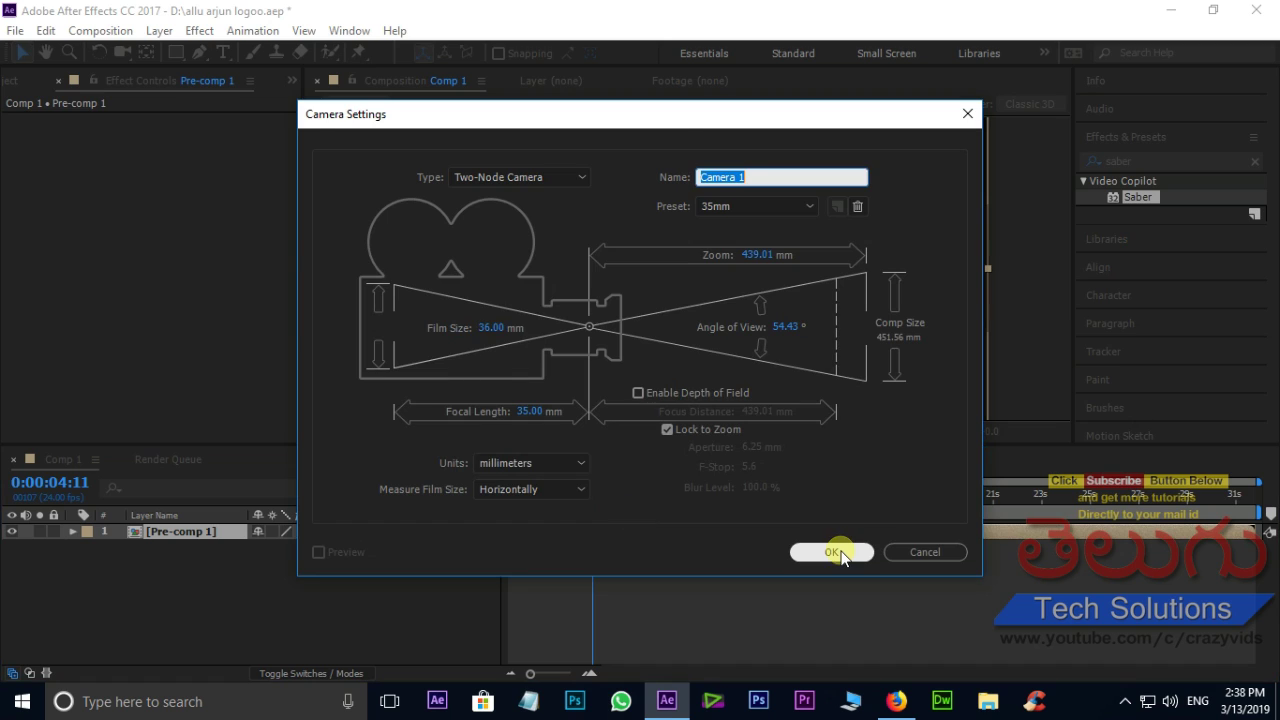
{"action": "left_click", "coordinate": [834, 552]}
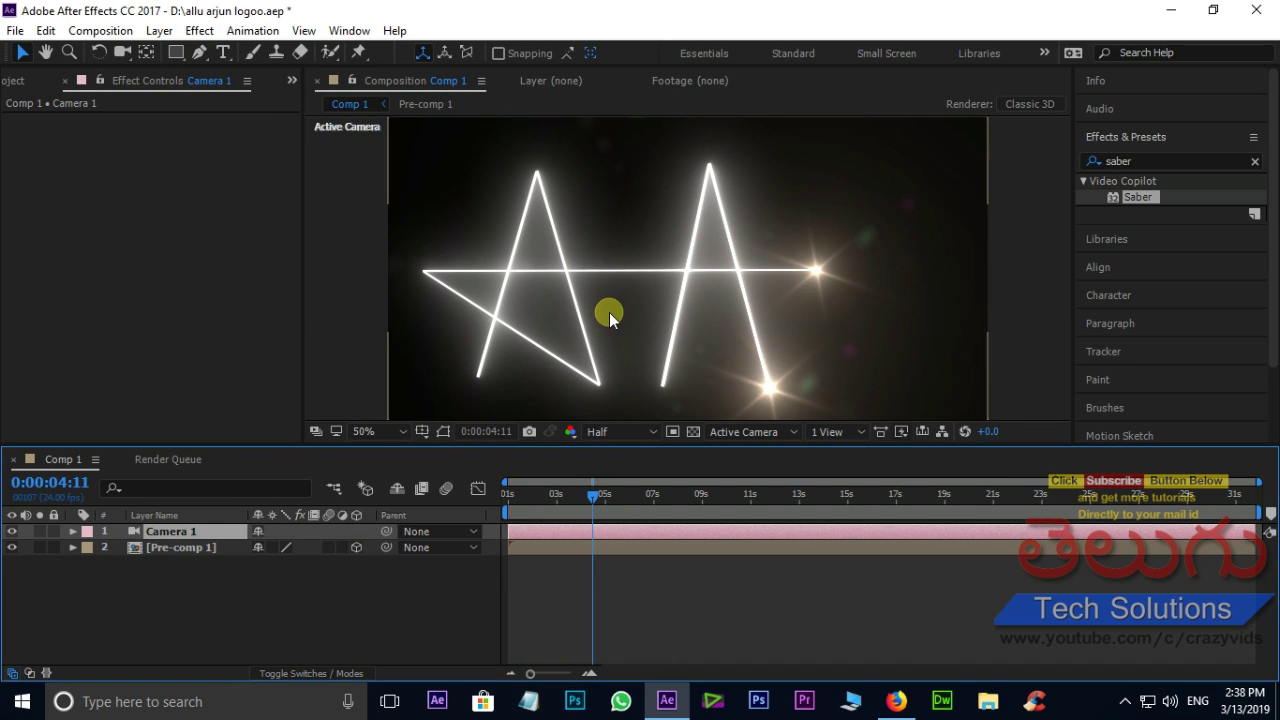
Start keyframing Camera 1's Z Rotation and Zoom at 0:00:04:11 with their current values.
{"action": "left_click", "coordinate": [73, 531]}
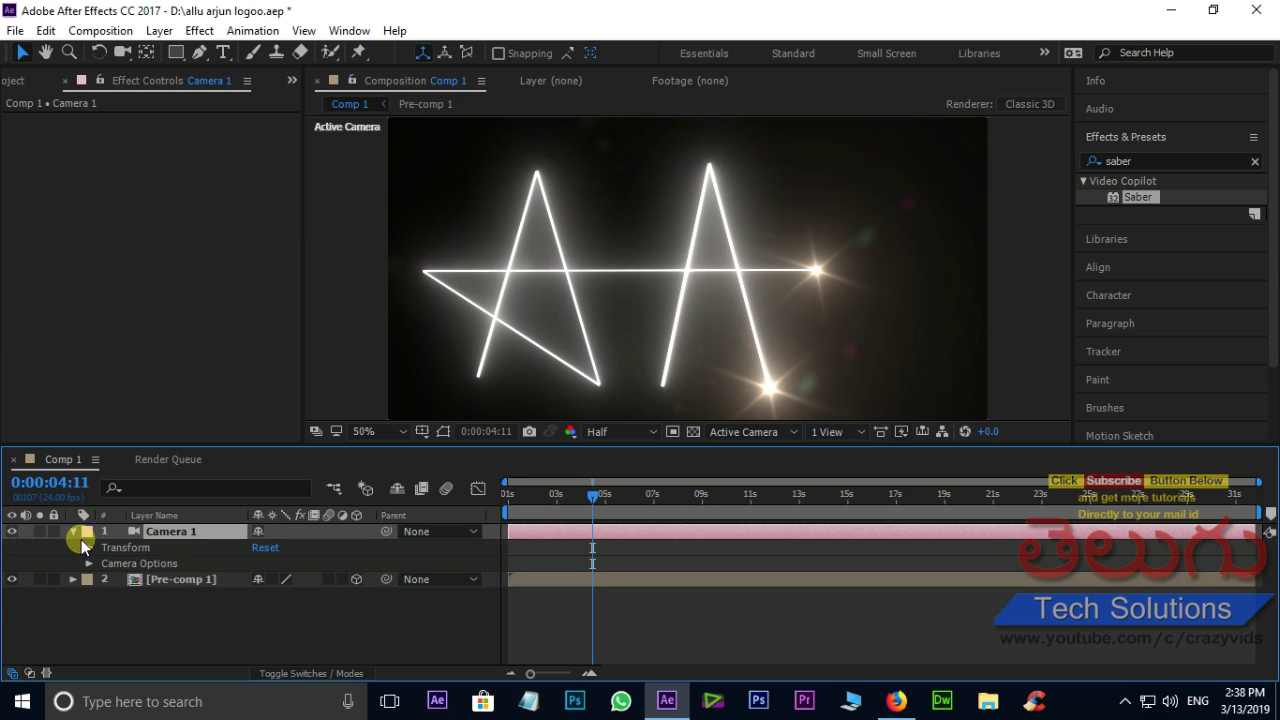
{"action": "left_click", "coordinate": [88, 547]}
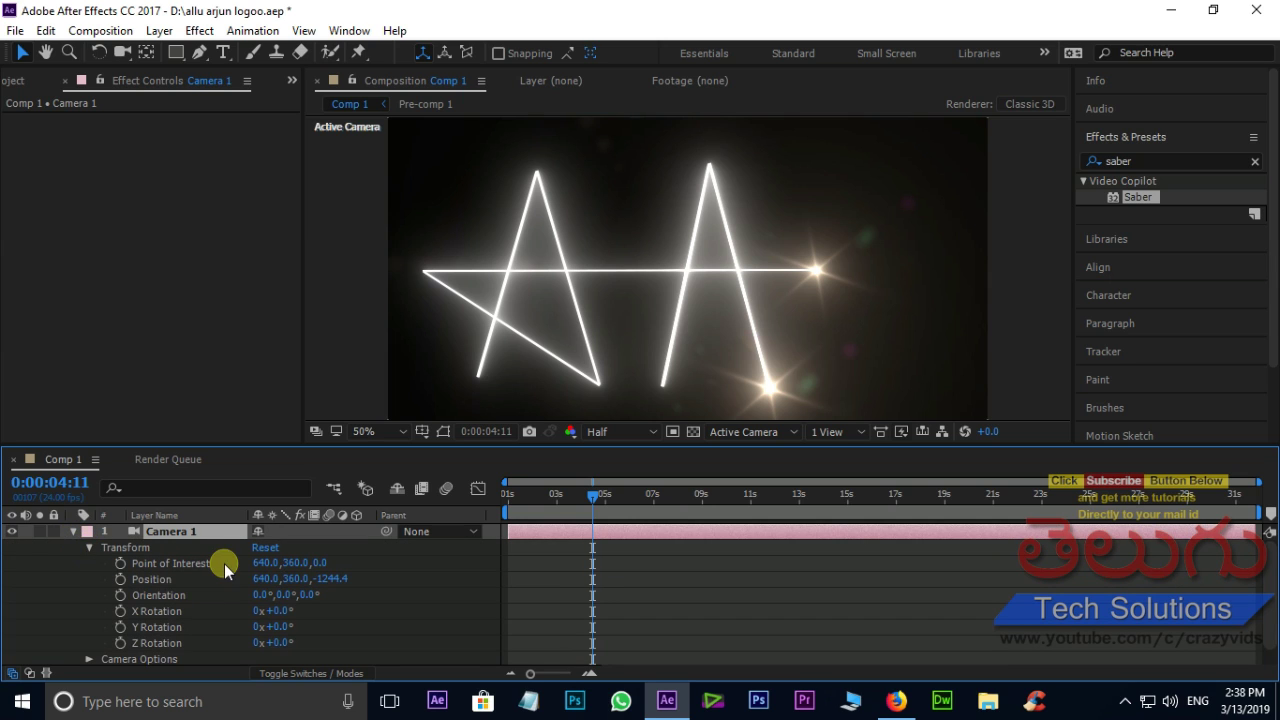
{"action": "scroll", "coordinate": [113, 648], "scroll_direction": "down", "scroll_amount": 1}
{"action": "left_click", "coordinate": [89, 642]}
{"action": "scroll", "coordinate": [124, 647], "scroll_direction": "down", "scroll_amount": 2}
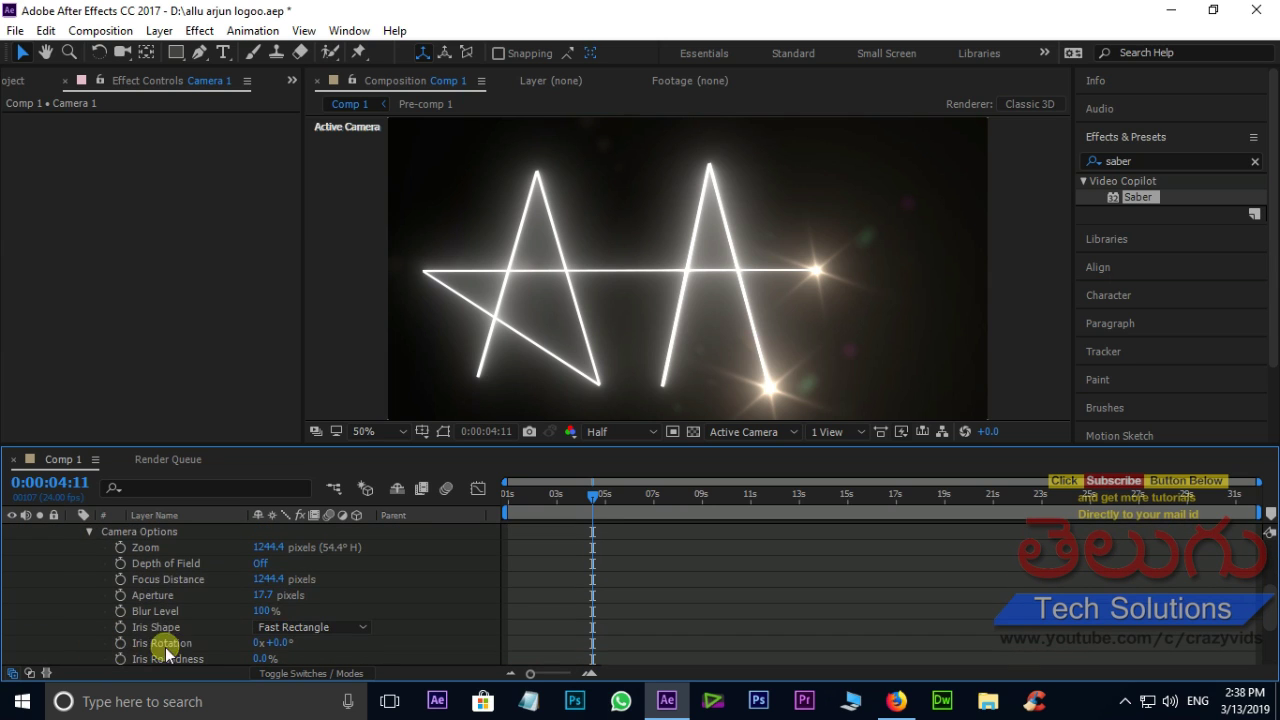
{"action": "scroll", "coordinate": [308, 598], "scroll_direction": "up", "scroll_amount": 1}
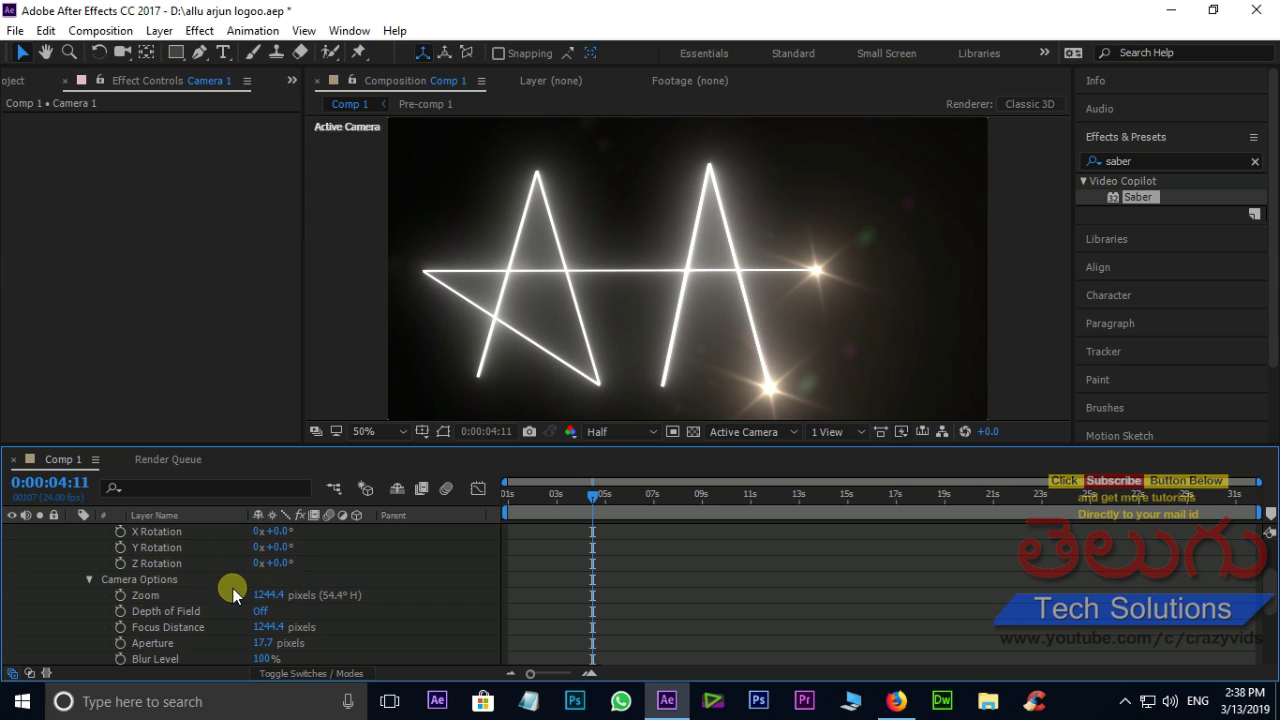
{"action": "scroll", "coordinate": [783, 593], "scroll_direction": "up", "scroll_amount": 3}
{"action": "scroll", "coordinate": [774, 587], "scroll_direction": "down", "scroll_amount": 1}
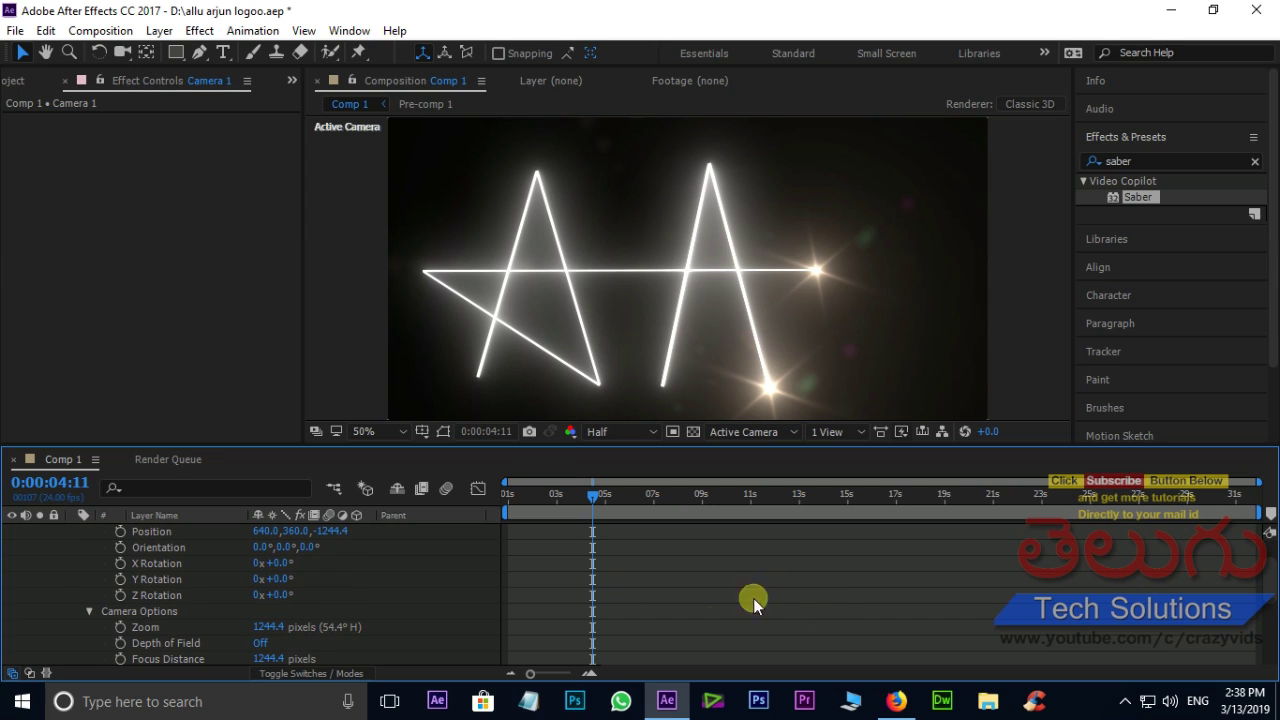
{"action": "left_click", "coordinate": [121, 594]}
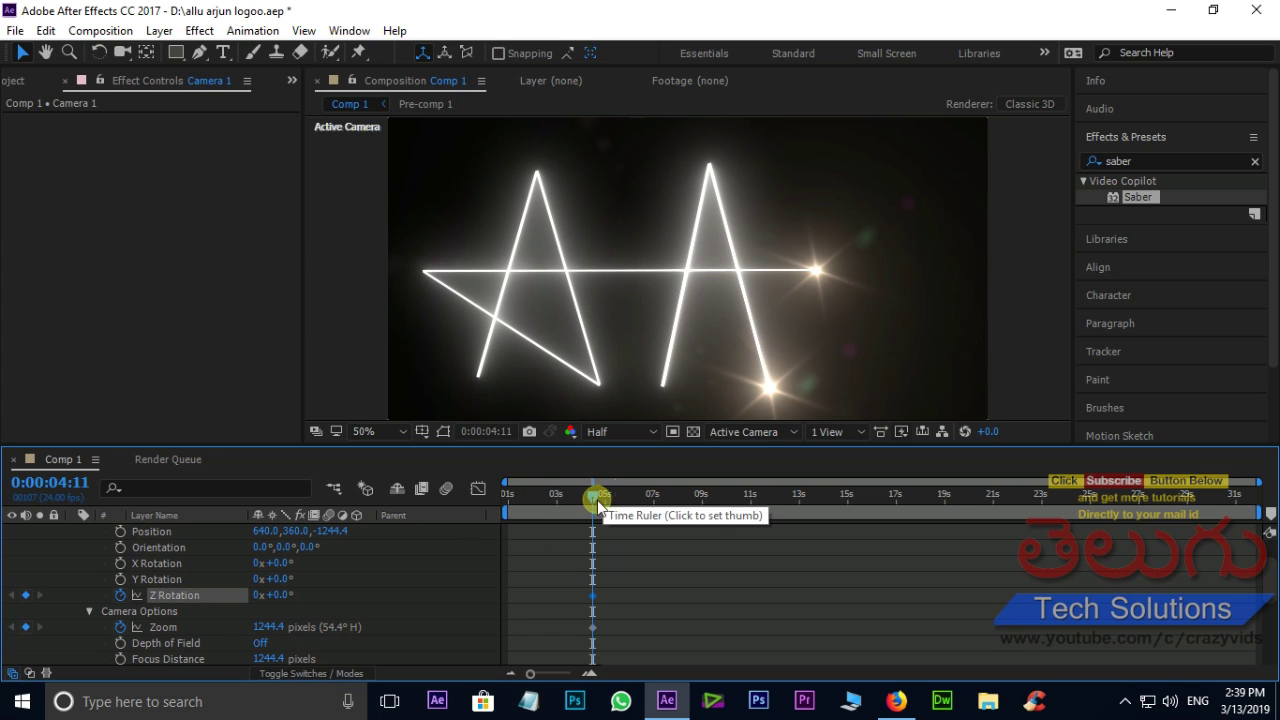
Set Camera 1's Zoom to 2036.4 pixels at 0:00:01:18.
{"action": "left_click_drag", "start_coordinate": [584, 502], "coordinate": [527, 503]}
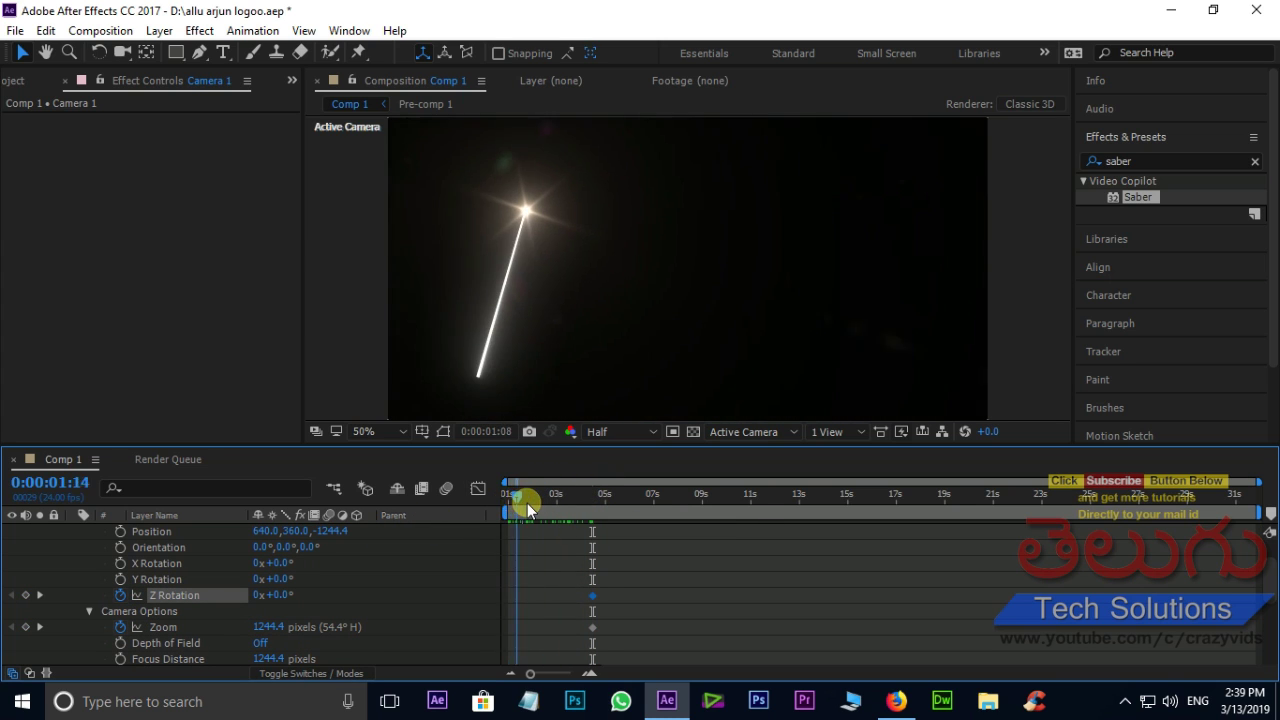
{"action": "left_click_drag", "start_coordinate": [270, 637], "coordinate": [940, 563]}
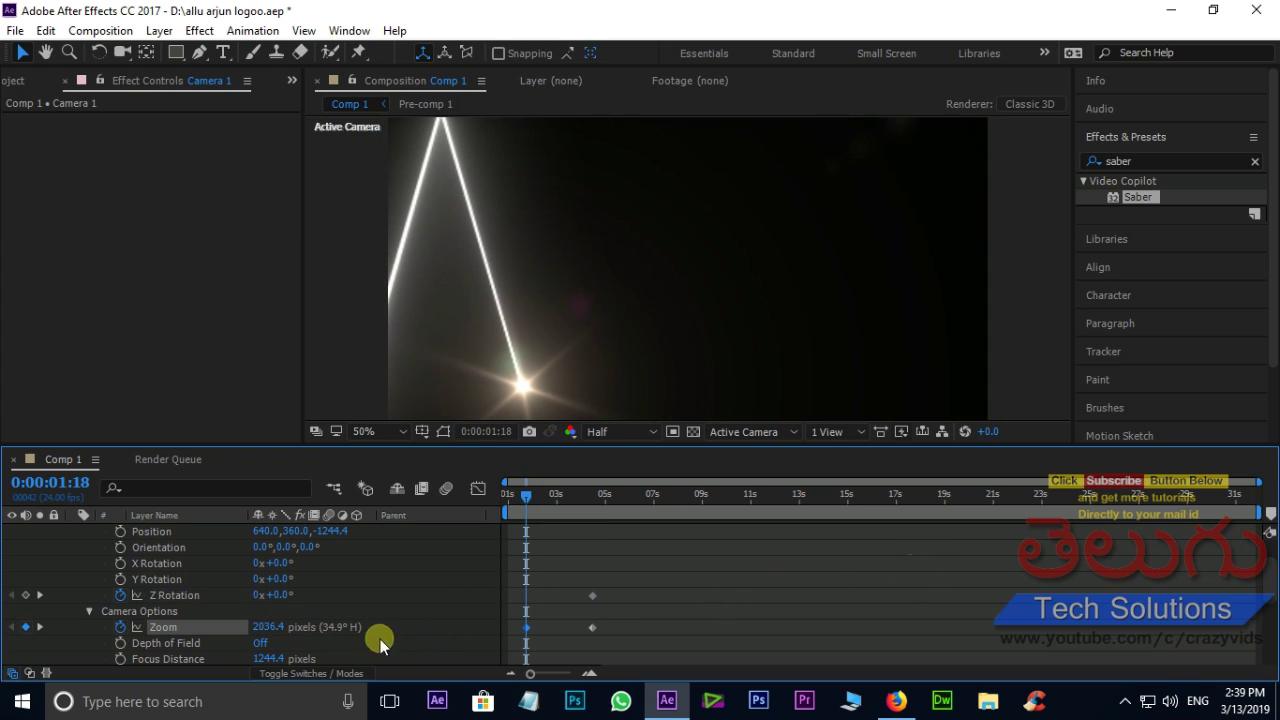
Set Camera 1's Z Rotation to -30° at 0:00:01:18 and preview the camera move.
{"action": "mouse_move", "coordinate": [274, 595]}
{"action": "left_mouse_down"}
{"action": "mouse_move", "coordinate": [266, 586]}
{"action": "mouse_move", "coordinate": [357, 594]}
{"action": "mouse_move", "coordinate": [355, 607]}
{"action": "left_mouse_up"}
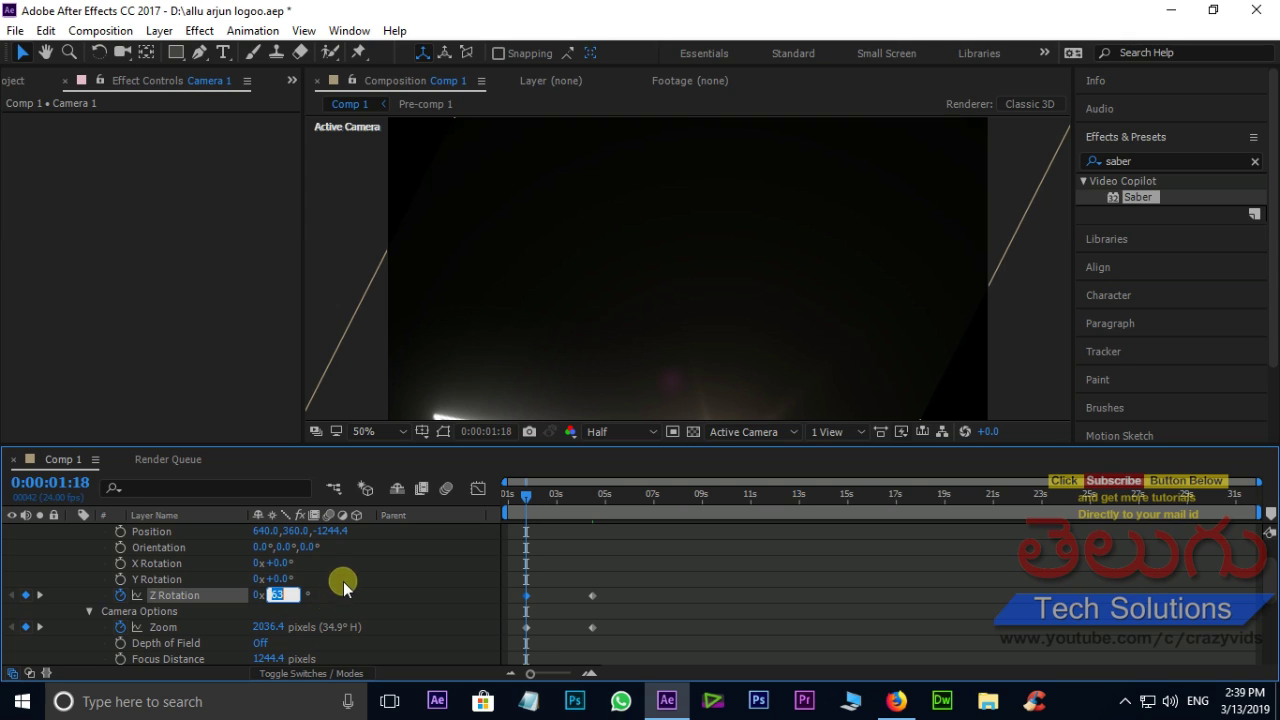
{"action": "type", "text": "-30"}
{"action": "key", "text": "Return"}
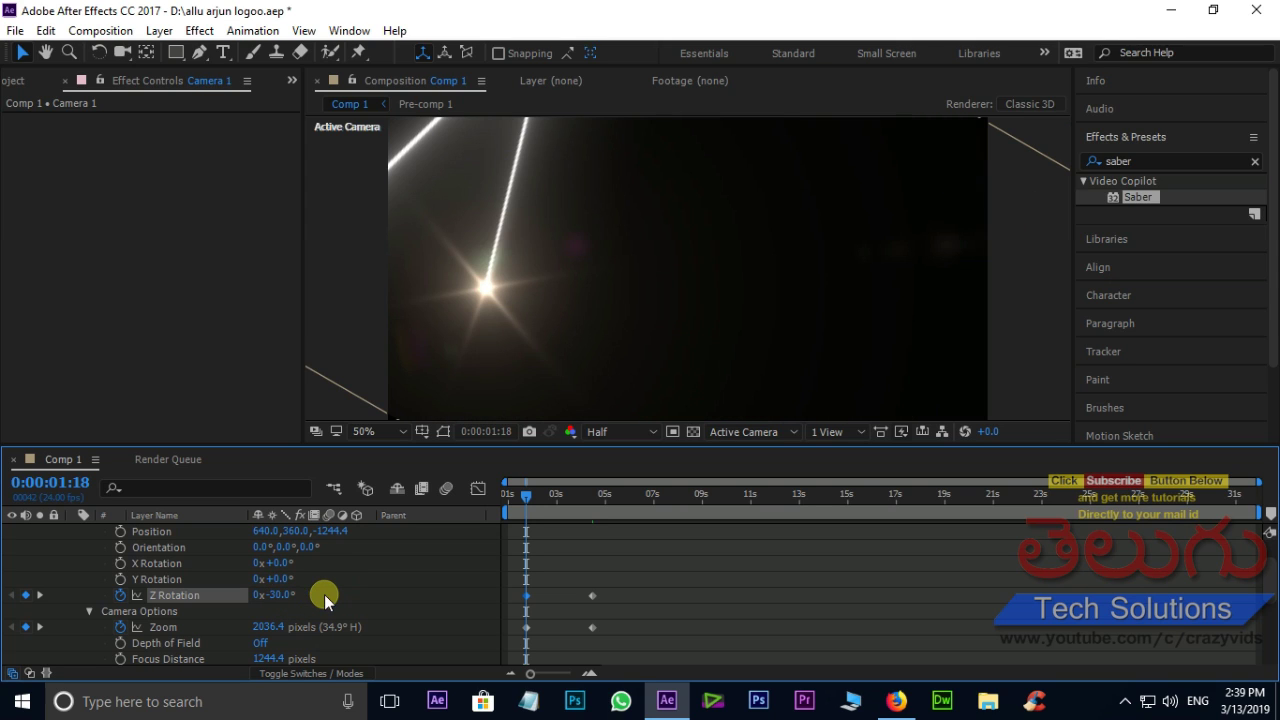
{"action": "scroll", "coordinate": [534, 276], "scroll_direction": "up", "scroll_amount": 1}
{"action": "key", "text": "space"}
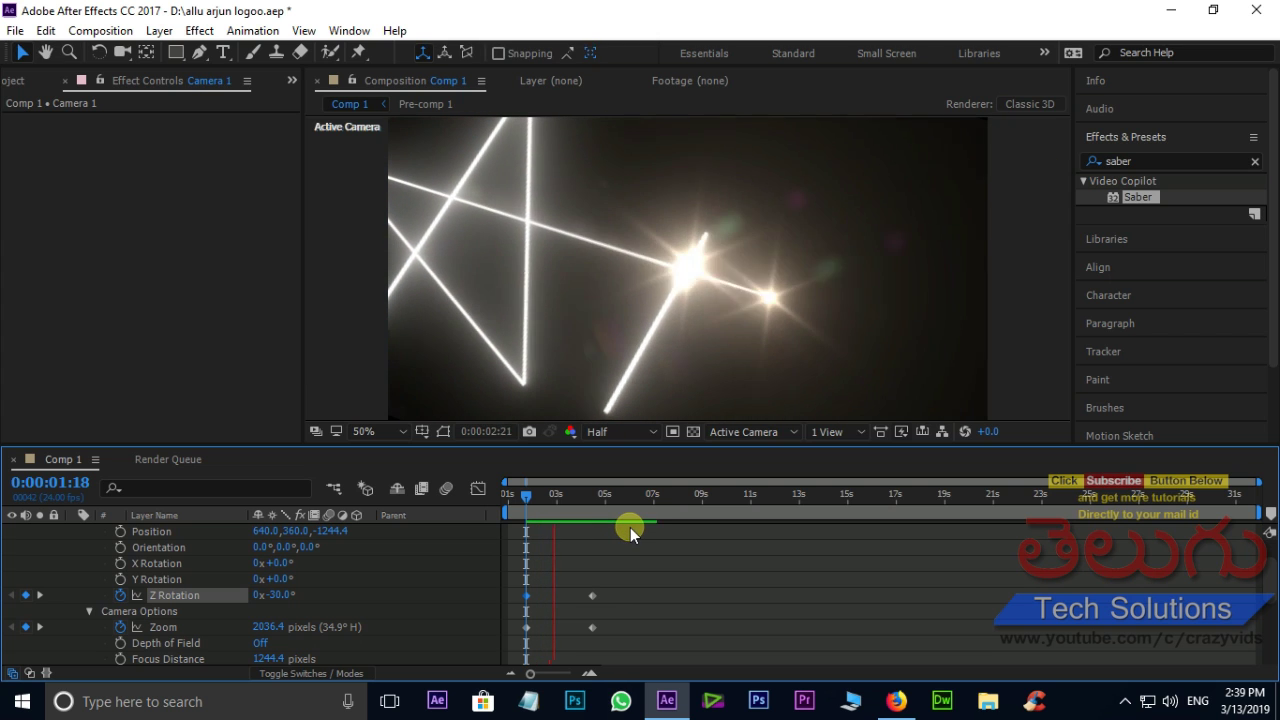
Move the first Z Rotation and Zoom keyframes back to about 0:00:01:00 and preview the animation from there.
{"action": "scroll", "coordinate": [560, 585], "scroll_direction": "down", "scroll_amount": 2}
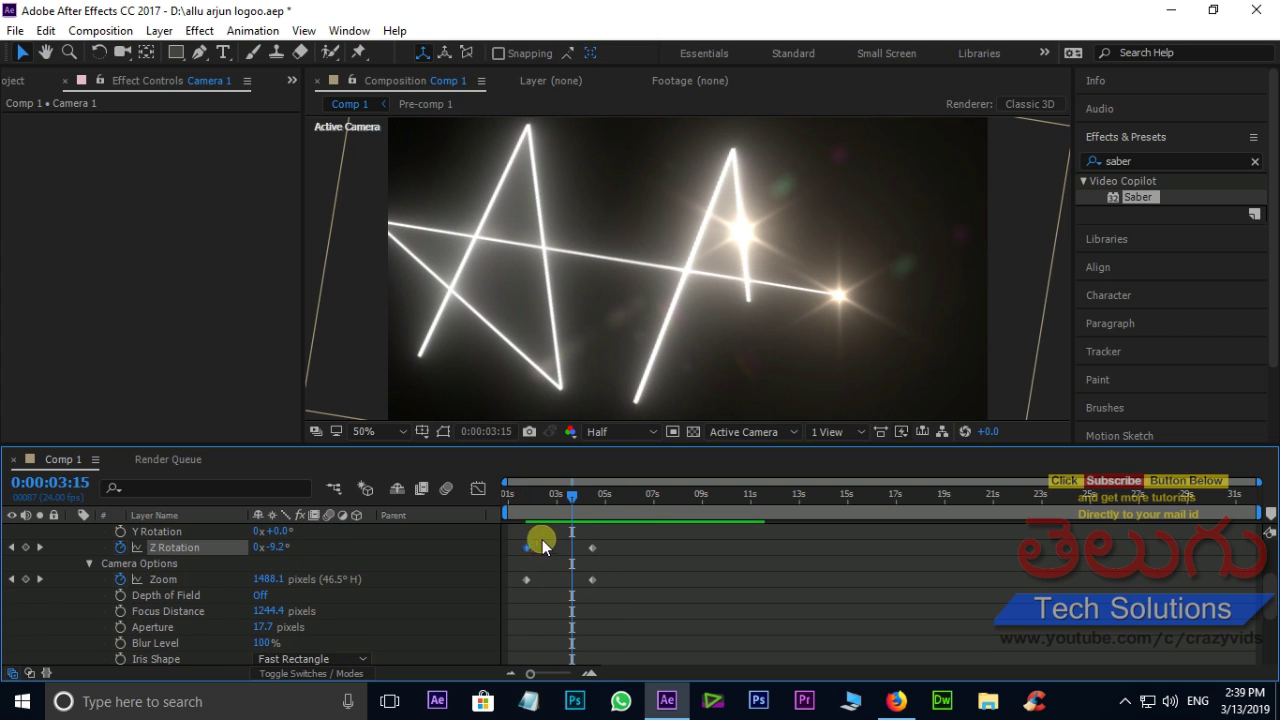
{"action": "left_click_drag", "start_coordinate": [526, 581], "coordinate": [507, 584]}
{"action": "left_click_drag", "start_coordinate": [572, 492], "coordinate": [514, 480]}
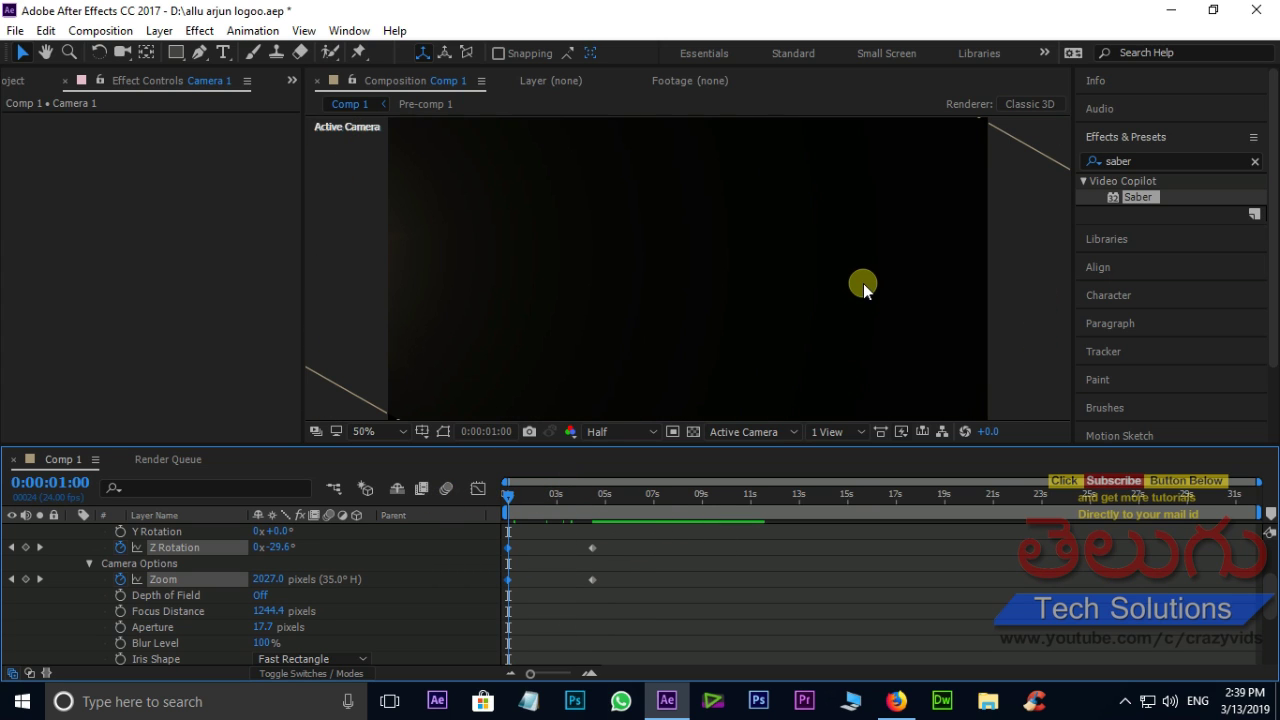
{"action": "key", "text": "space"}
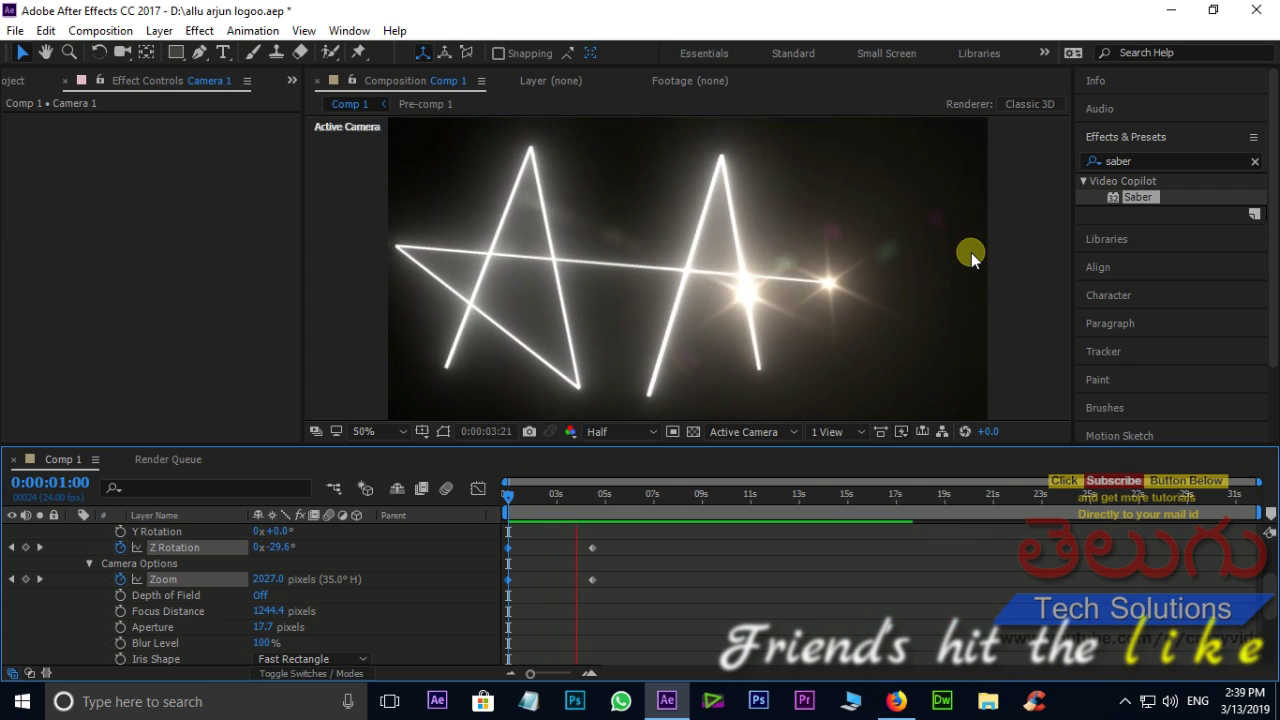
{"action": "key", "text": "space"}
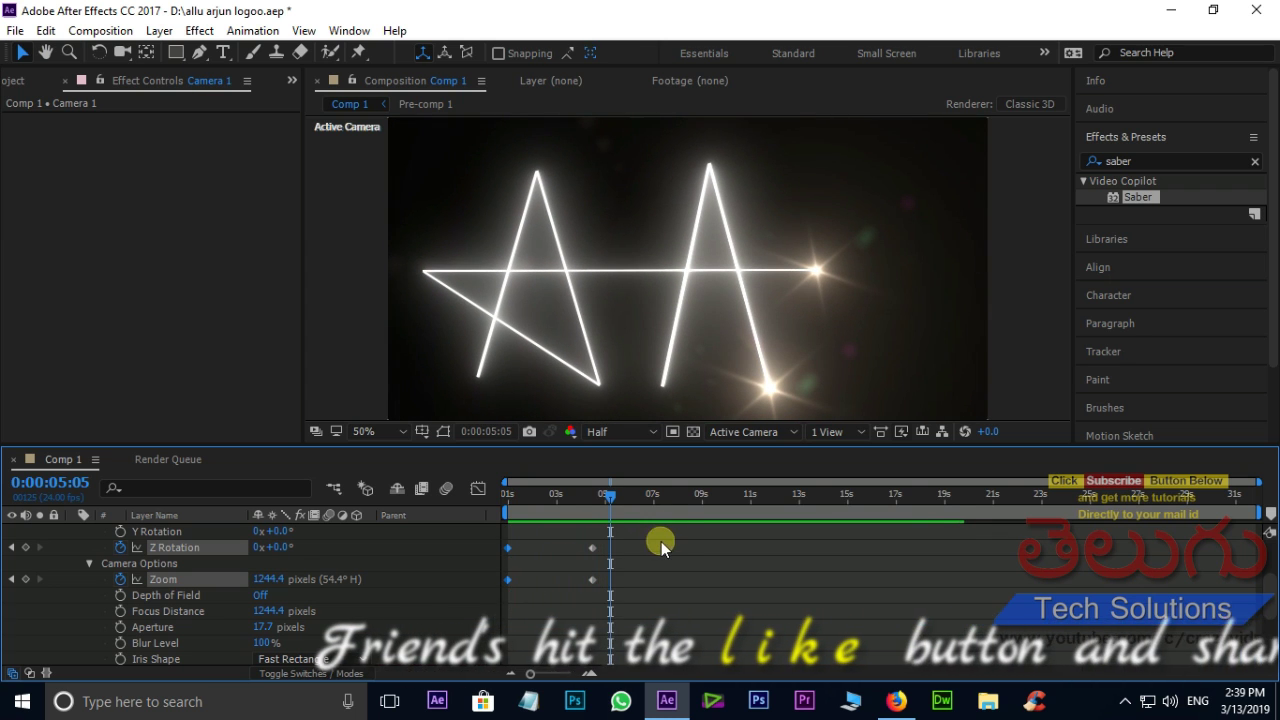
Apply Easy Ease to all of Camera 1's Z Rotation and Zoom keyframes.
{"action": "left_click_drag", "start_coordinate": [661, 541], "coordinate": [492, 603]}
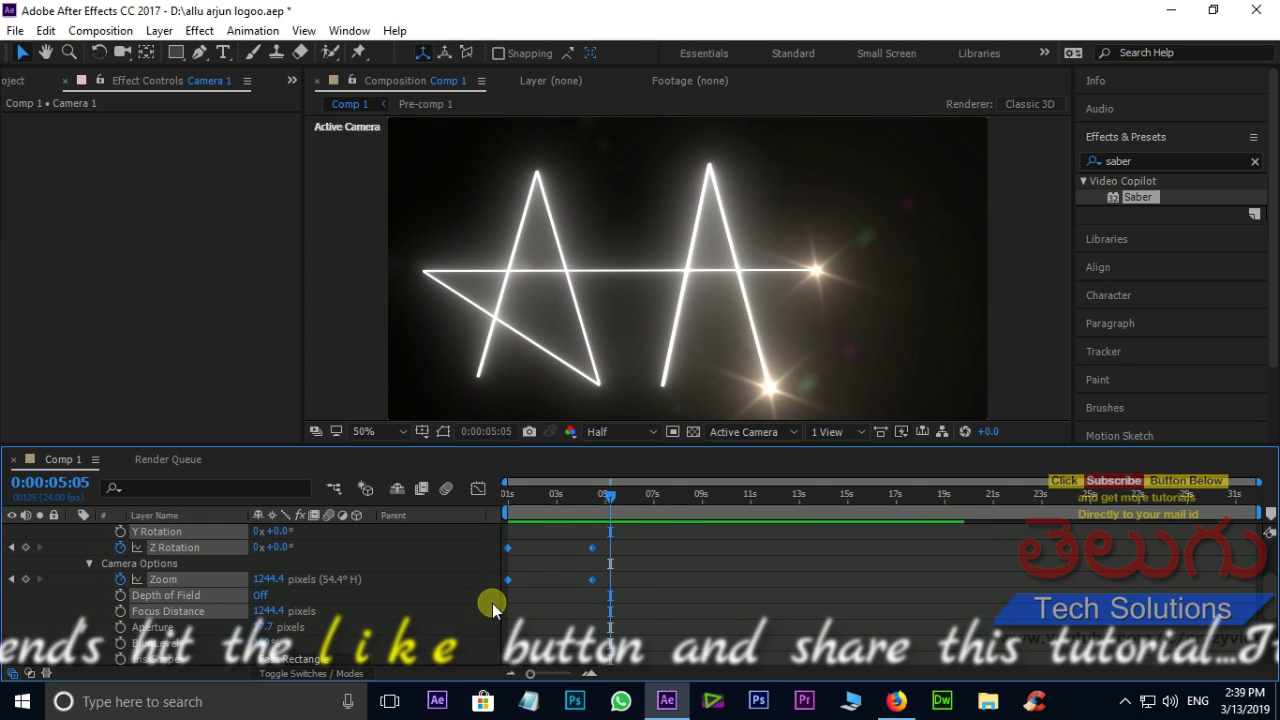
{"action": "key", "text": "F9"}
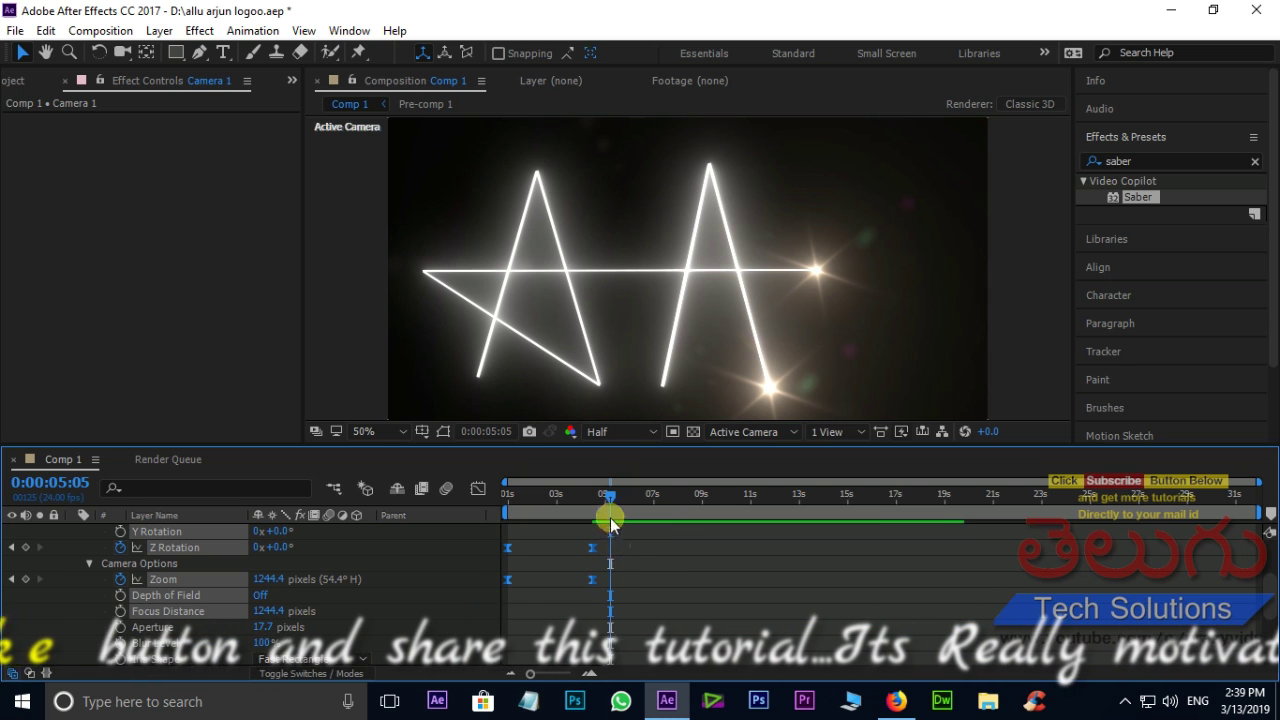
End the work area at about 0:00:05:22 and trim Comp 1 to the work area.
{"action": "left_click_drag", "start_coordinate": [608, 506], "coordinate": [627, 499]}
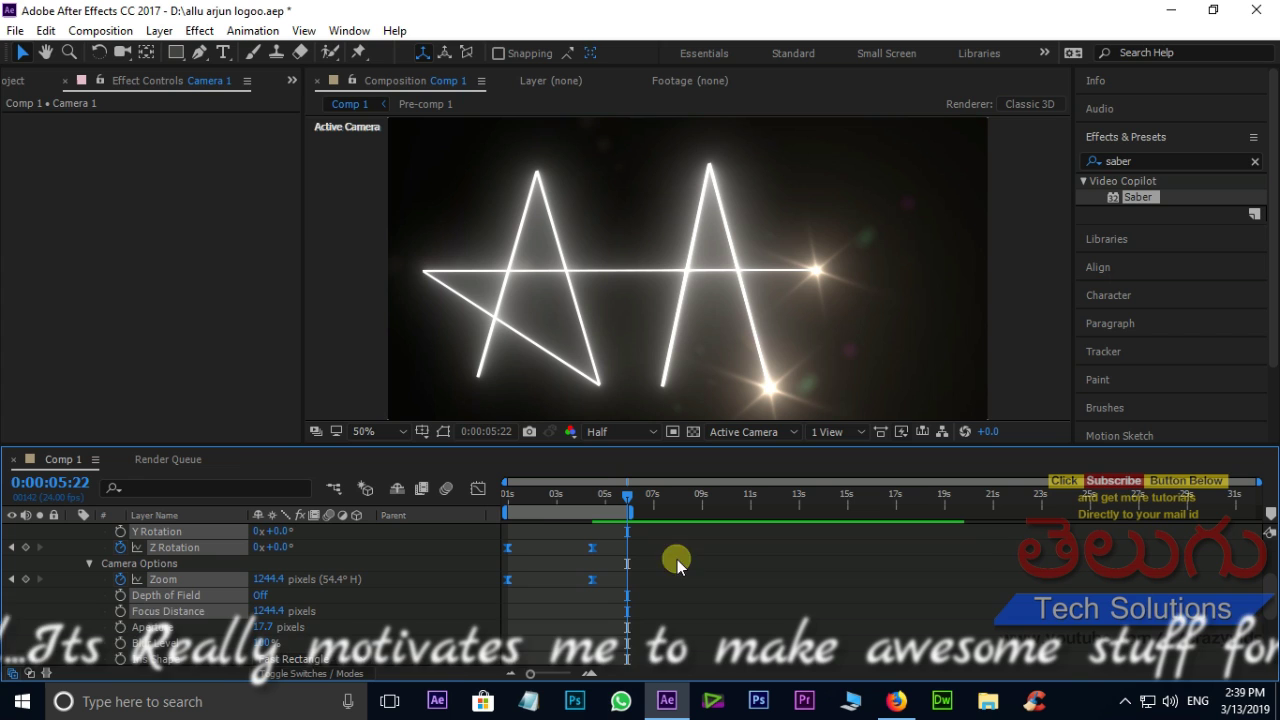
{"action": "right_click", "coordinate": [543, 511]}
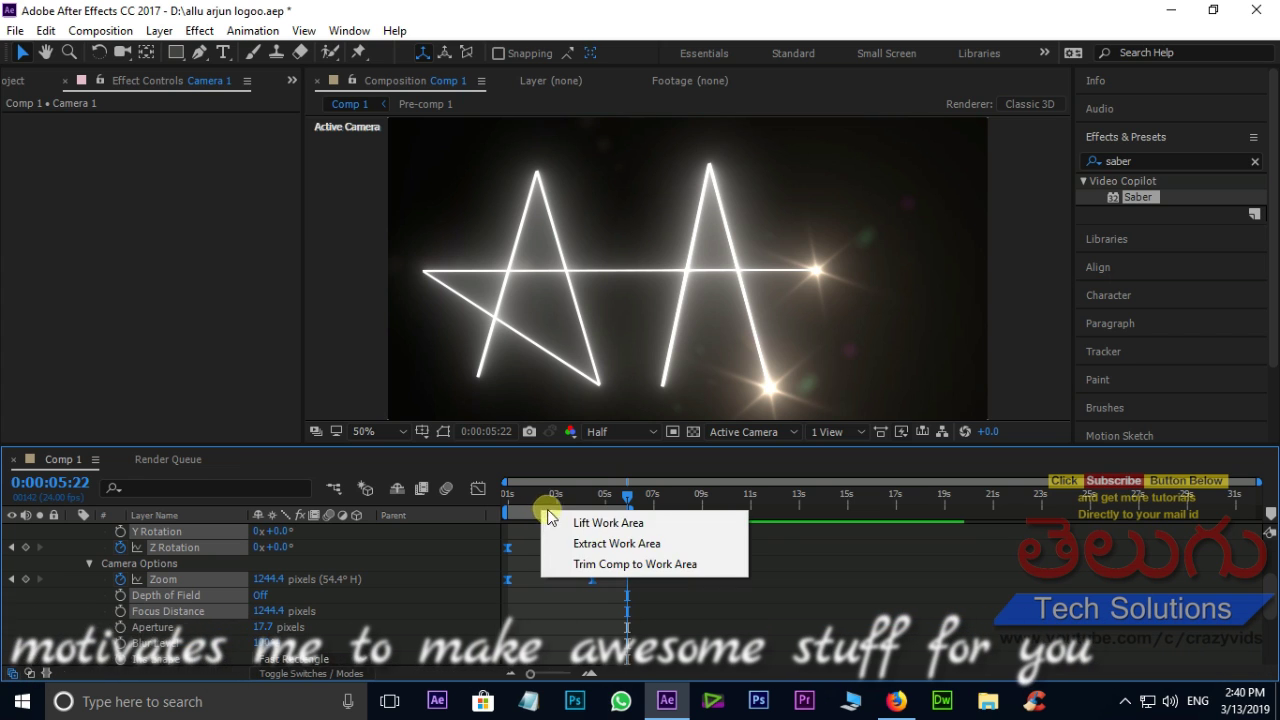
{"action": "left_click", "coordinate": [623, 566]}
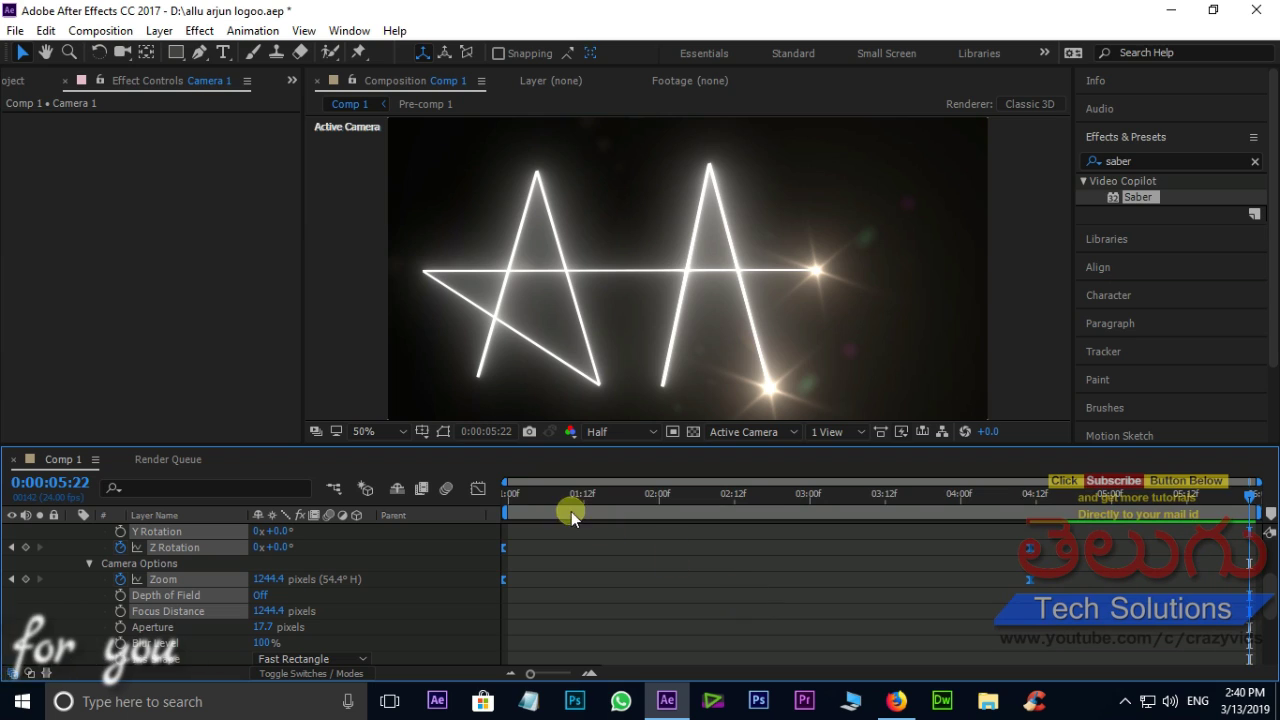
Play the trimmed Comp 1 animation from 0:00:01:00 in an enlarged composition view.
{"action": "left_click_drag", "start_coordinate": [539, 496], "coordinate": [465, 497]}
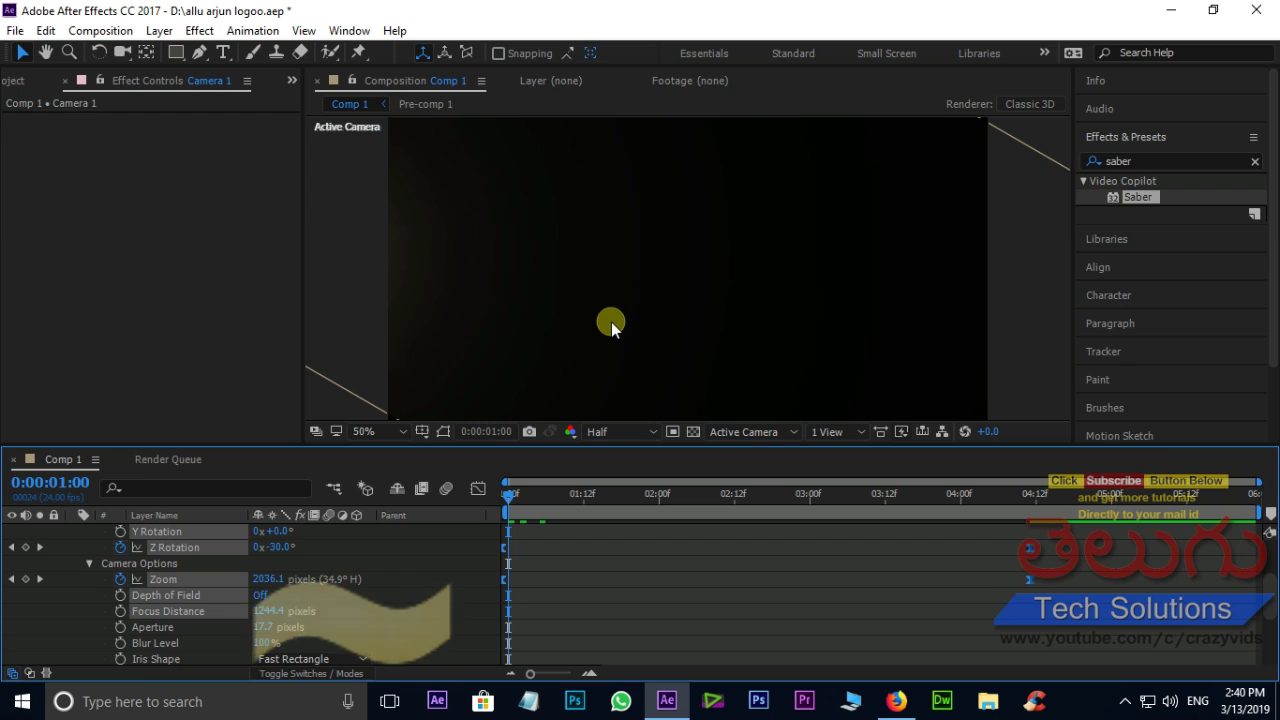
{"action": "key", "text": "grave"}
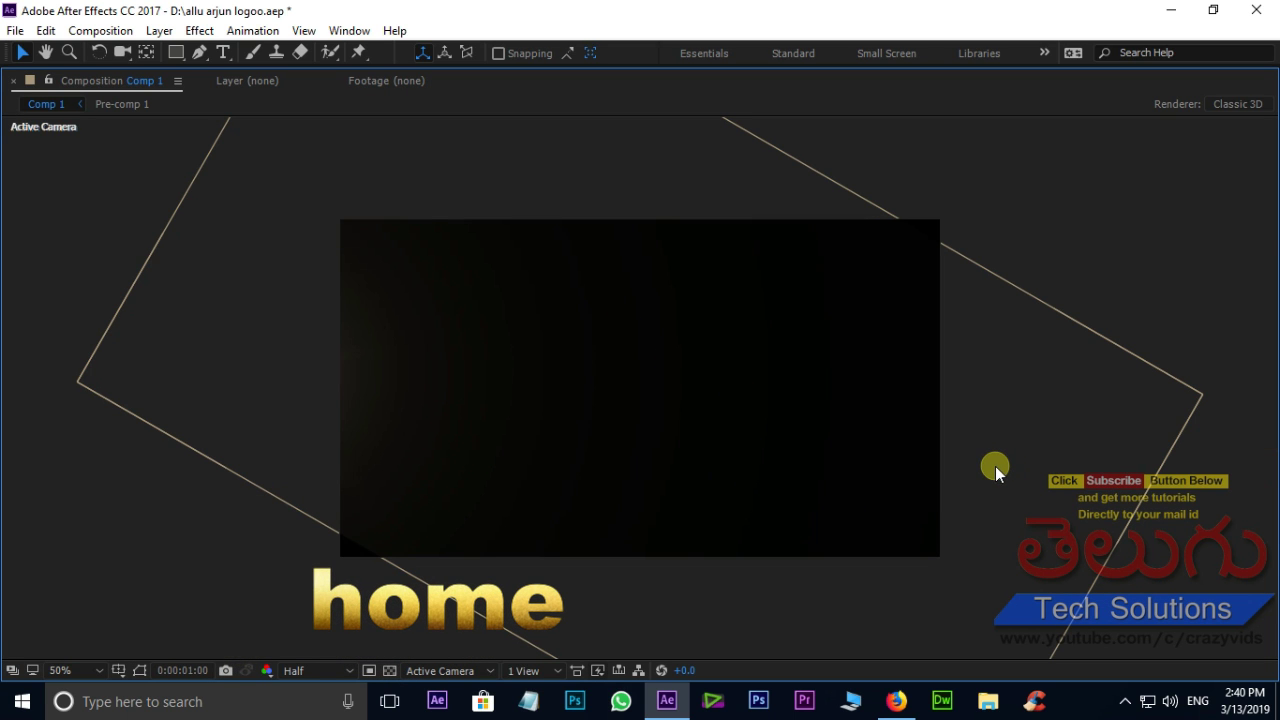
{"action": "key", "text": "space"}
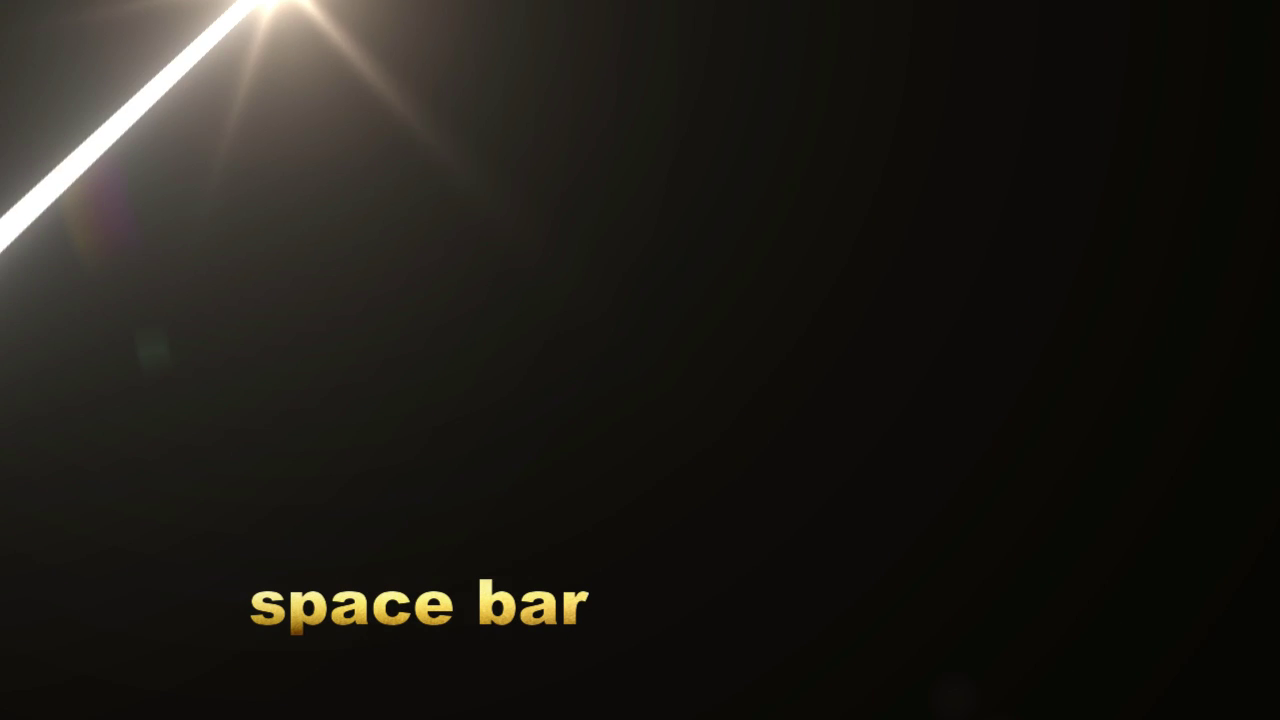